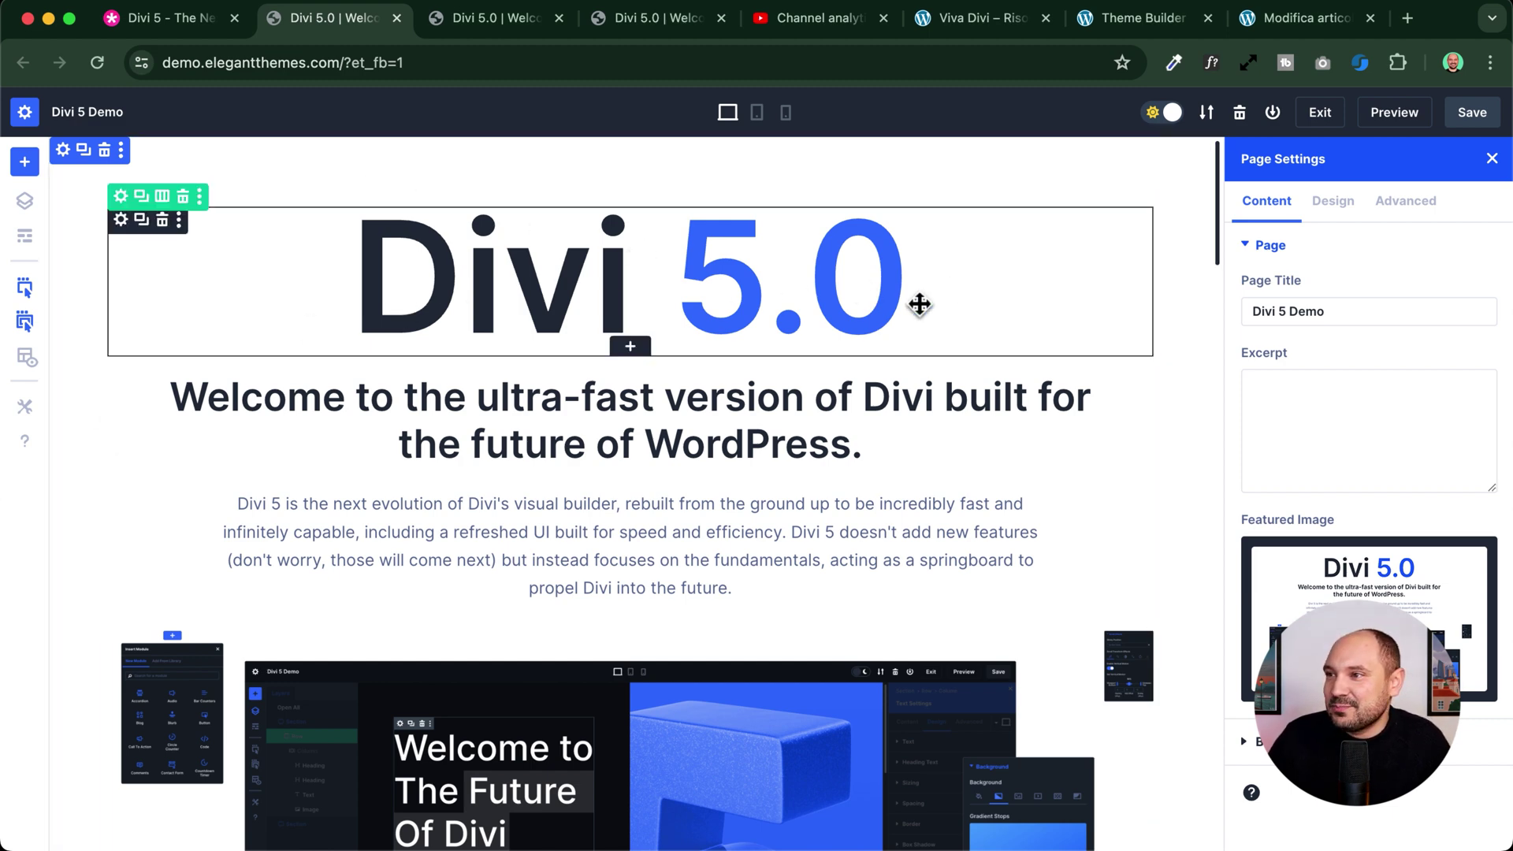
# - Preview the demo page in tablet and phone views, and return to desktop view
pyautogui.scroll(-4, 87, 220)
pyautogui.scroll(4, 89, 220)
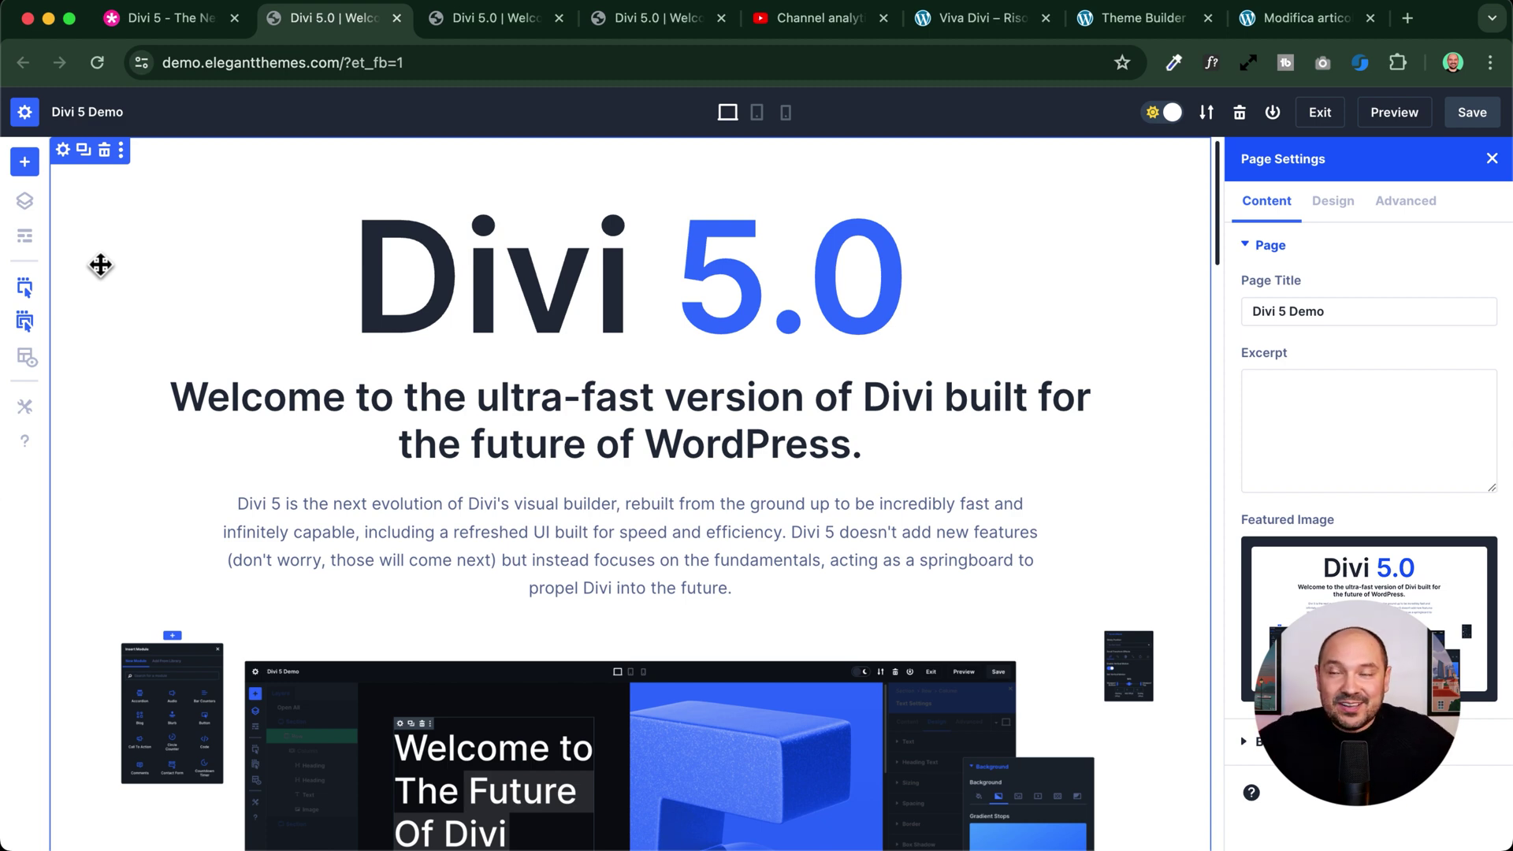
pyautogui.click(757, 114)
pyautogui.click(785, 114)
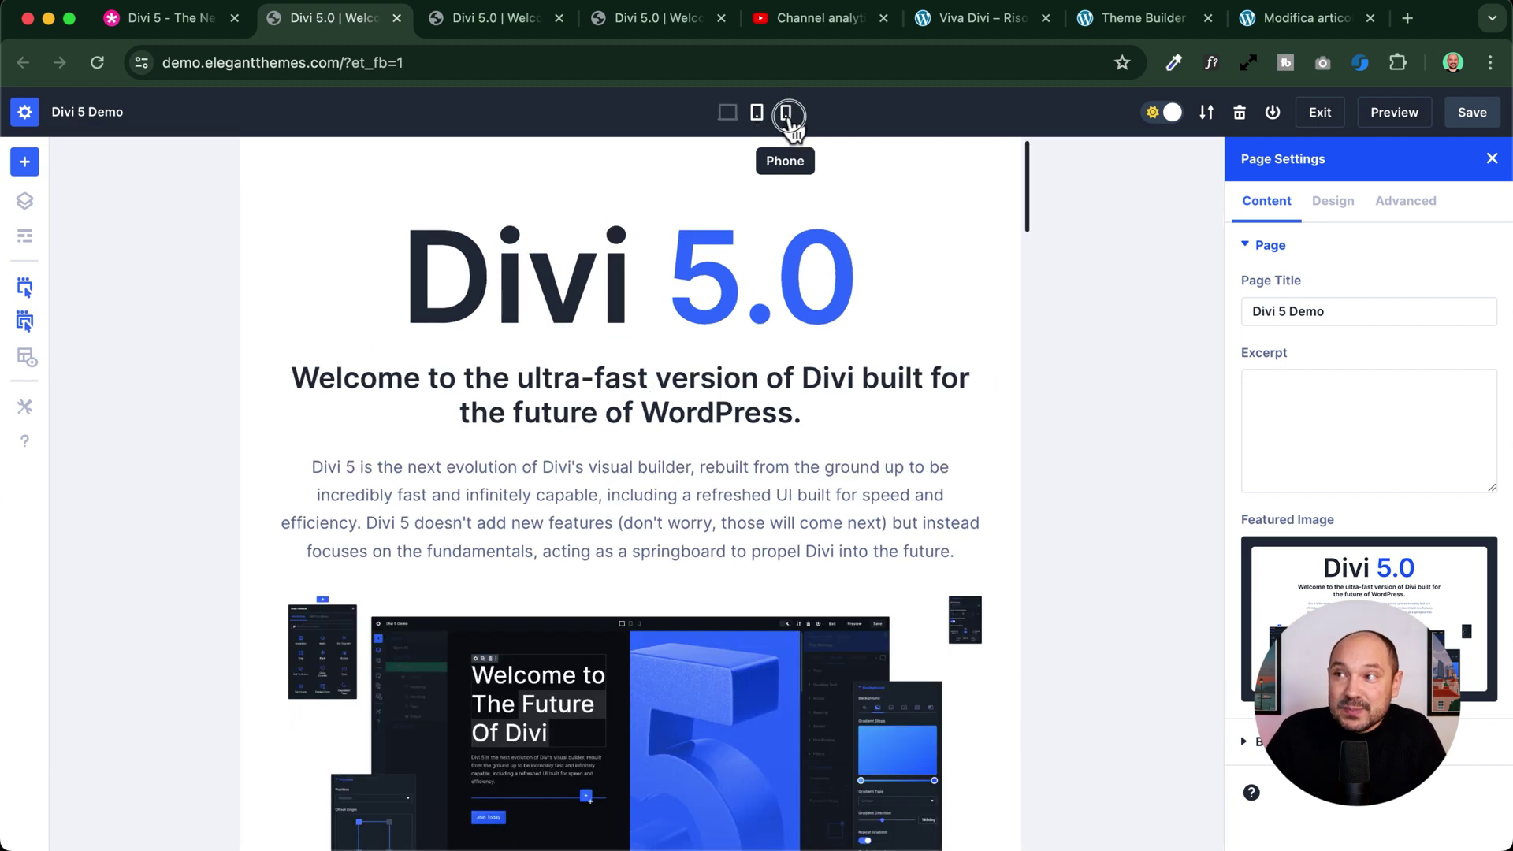
pyautogui.click(727, 113)
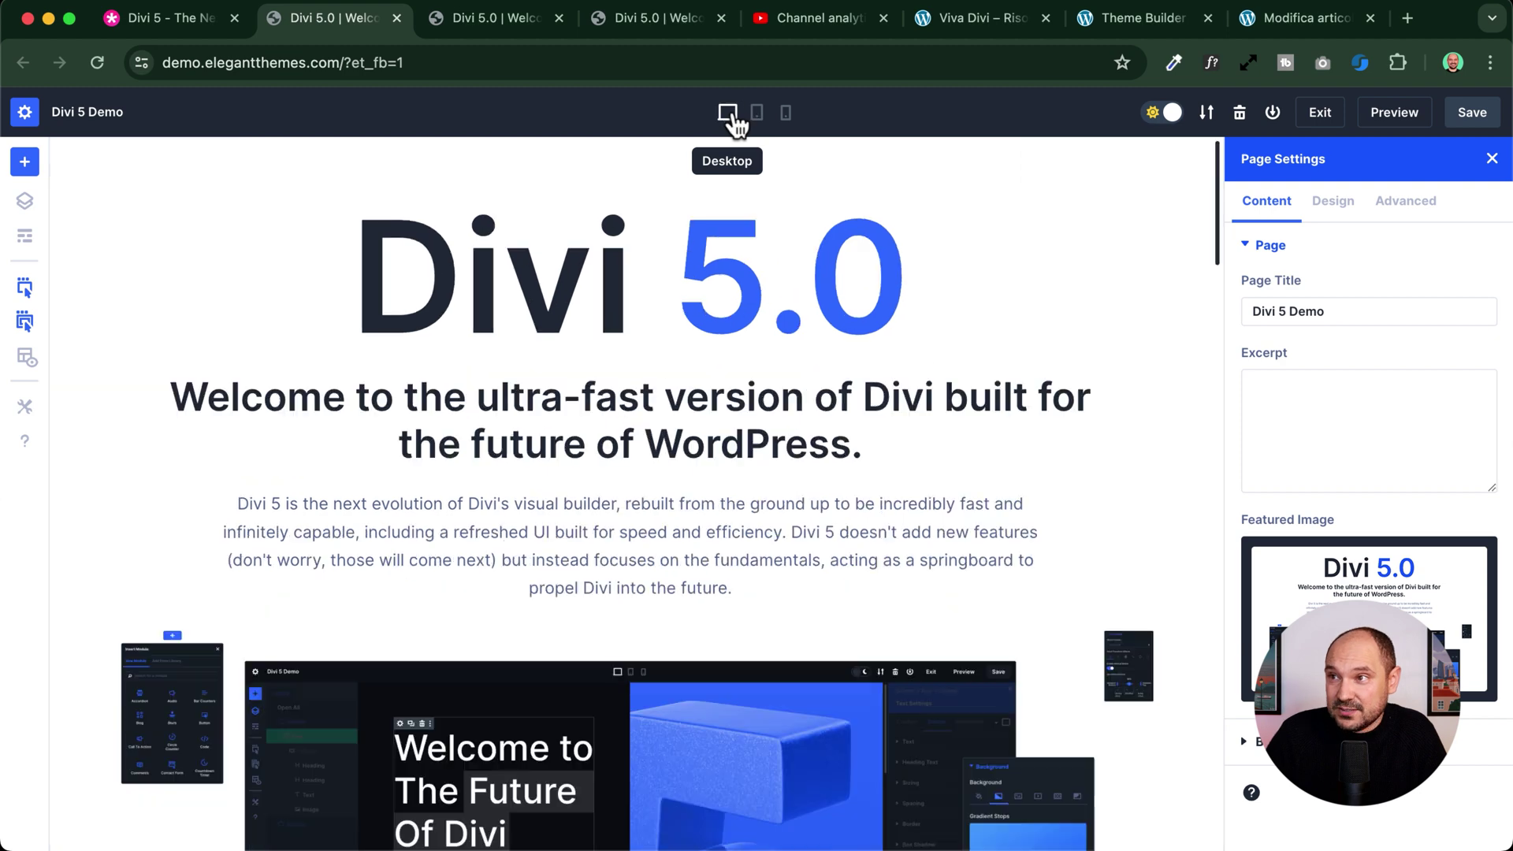
pyautogui.click(756, 118)
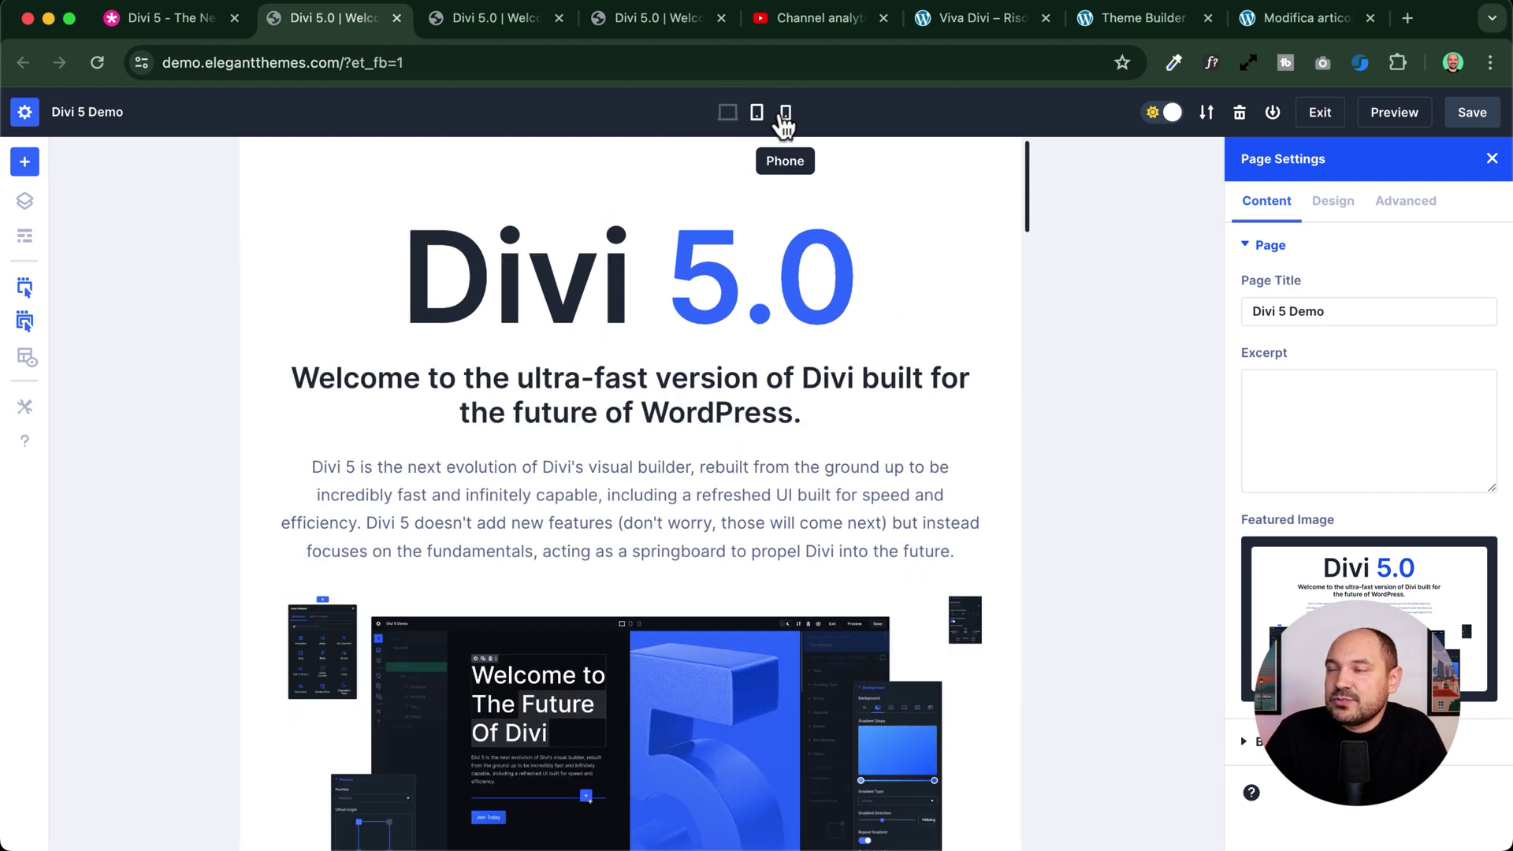
pyautogui.click(785, 119)
pyautogui.click(757, 122)
pyautogui.click(727, 116)
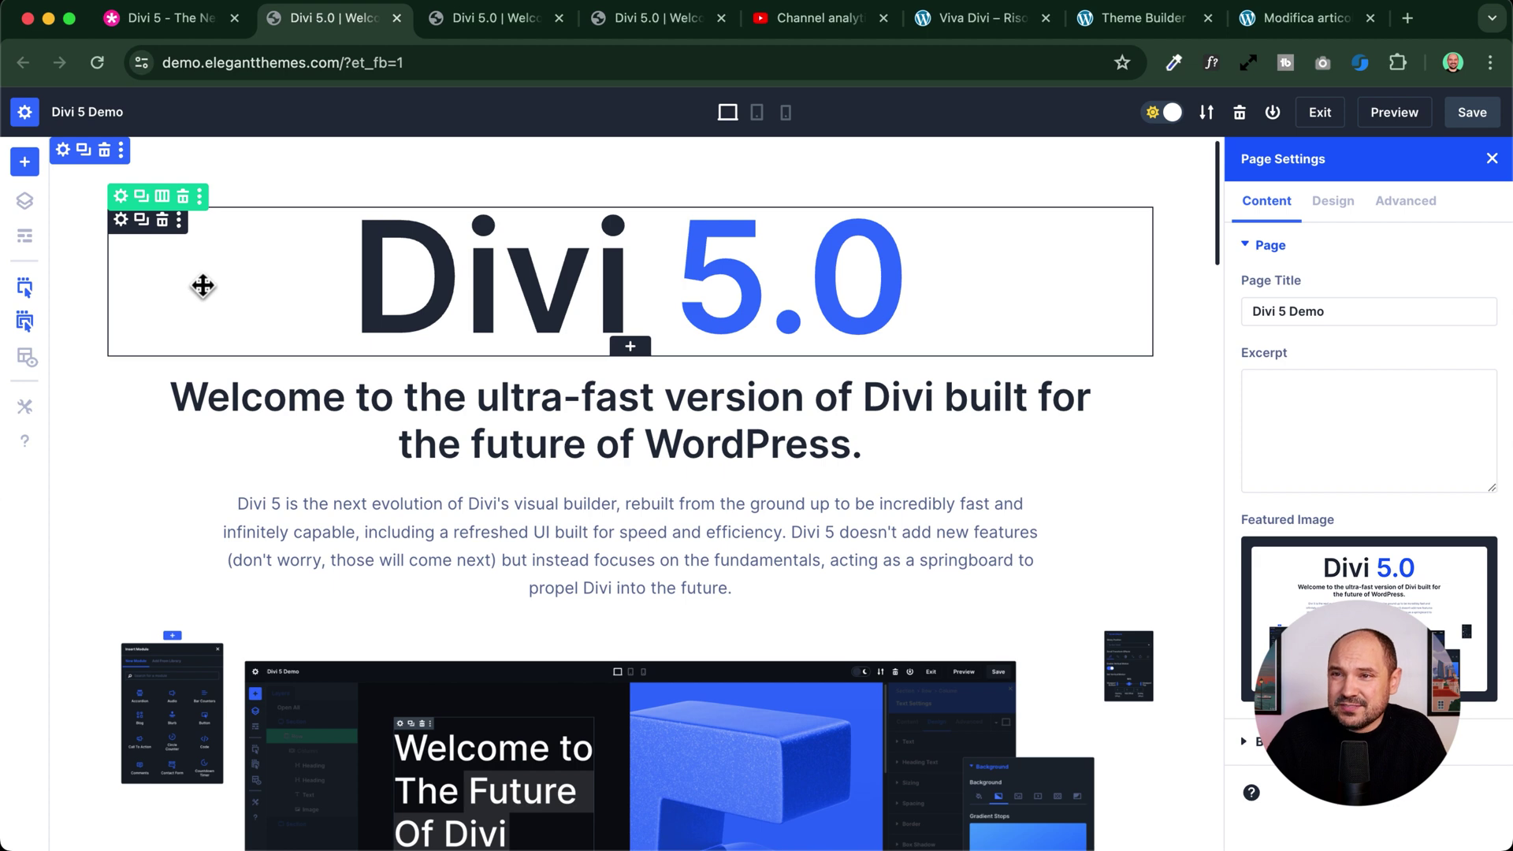
# - Move the Divi 5.0 heading module below the welcome subtitle, and return it to its place above the subtitle
pyautogui.moveTo(201, 281); pyautogui.dragTo(213, 340)
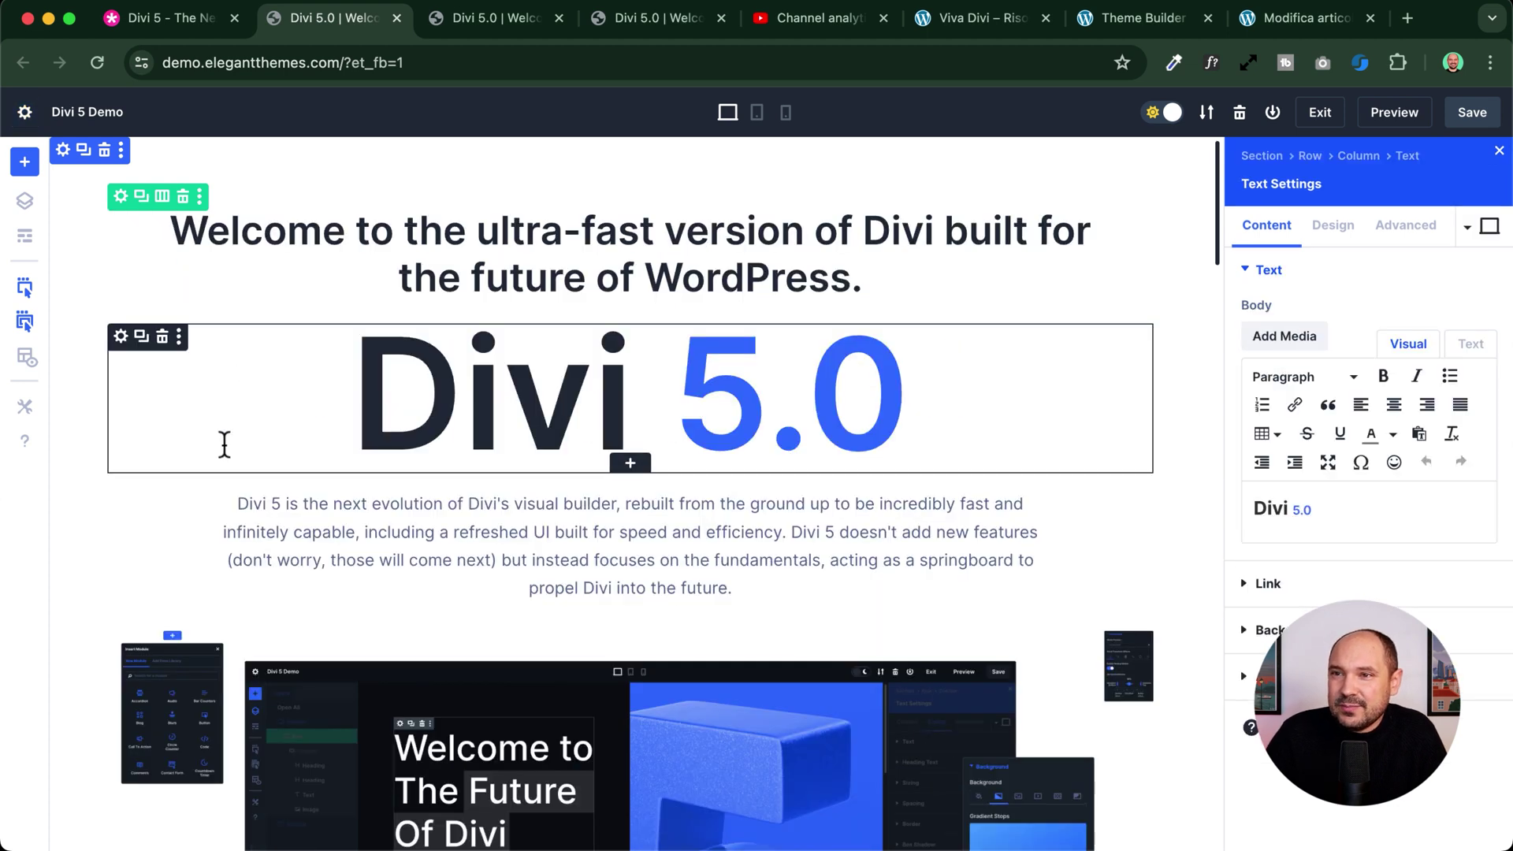
pyautogui.moveTo(294, 541); pyautogui.dragTo(316, 214)
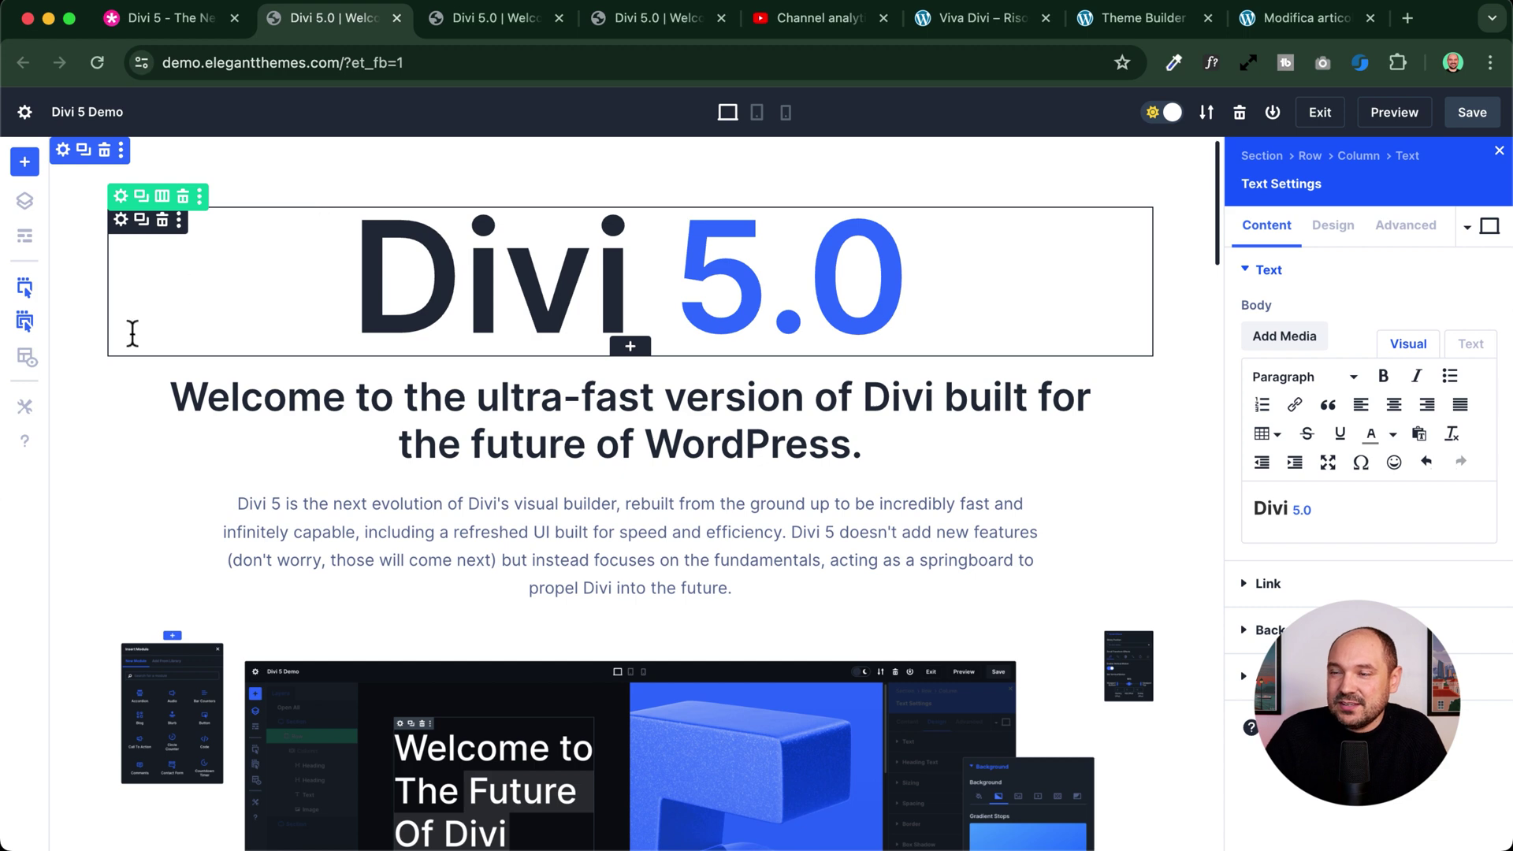
# - Look at the premade layouts library, close it, and replace the text module settings with the page settings
pyautogui.click(26, 165)
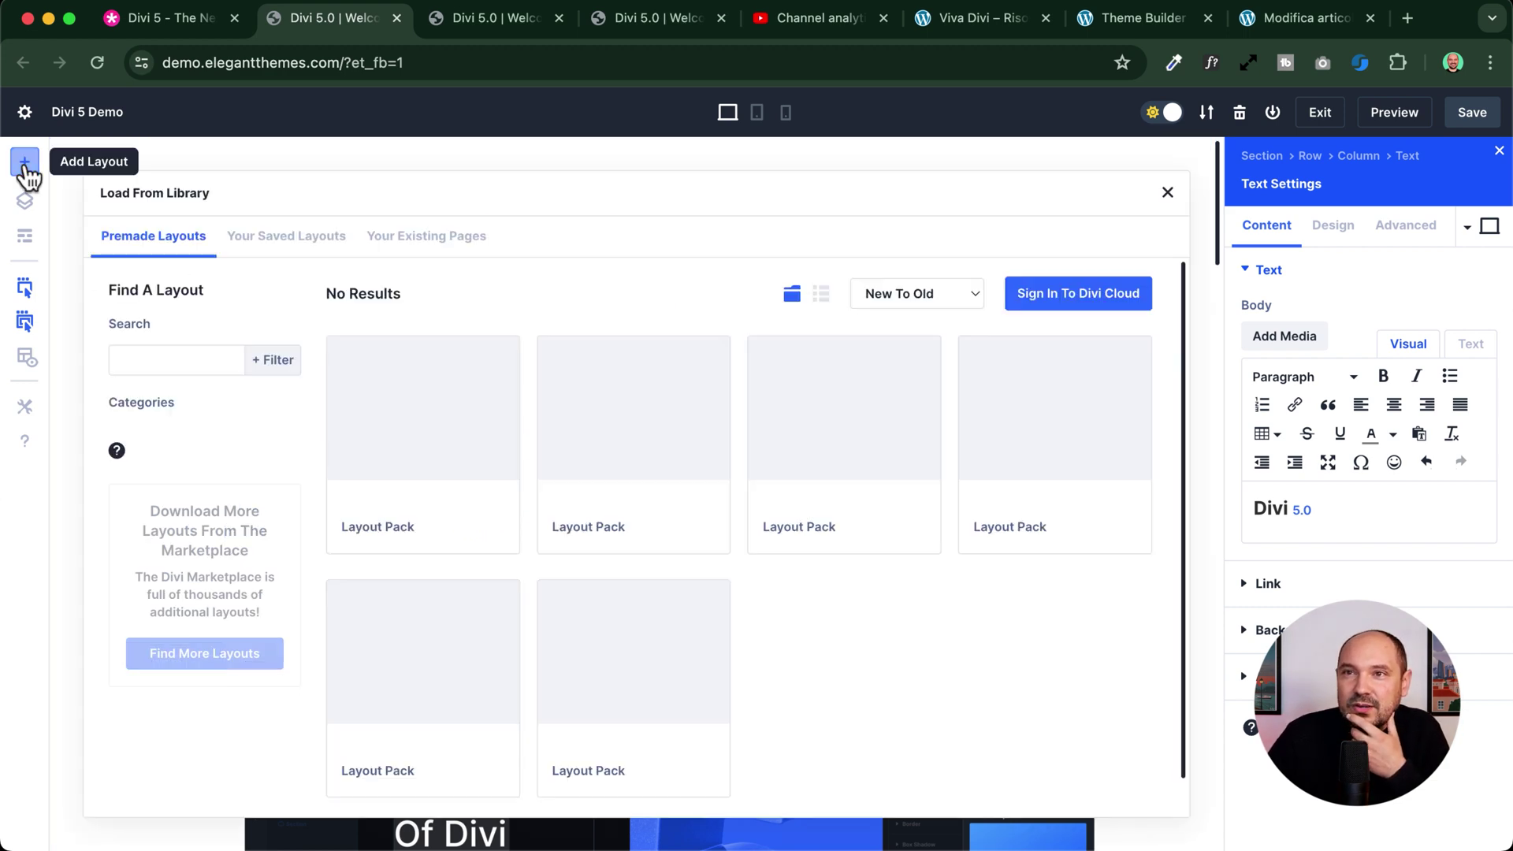
pyautogui.click(1168, 192)
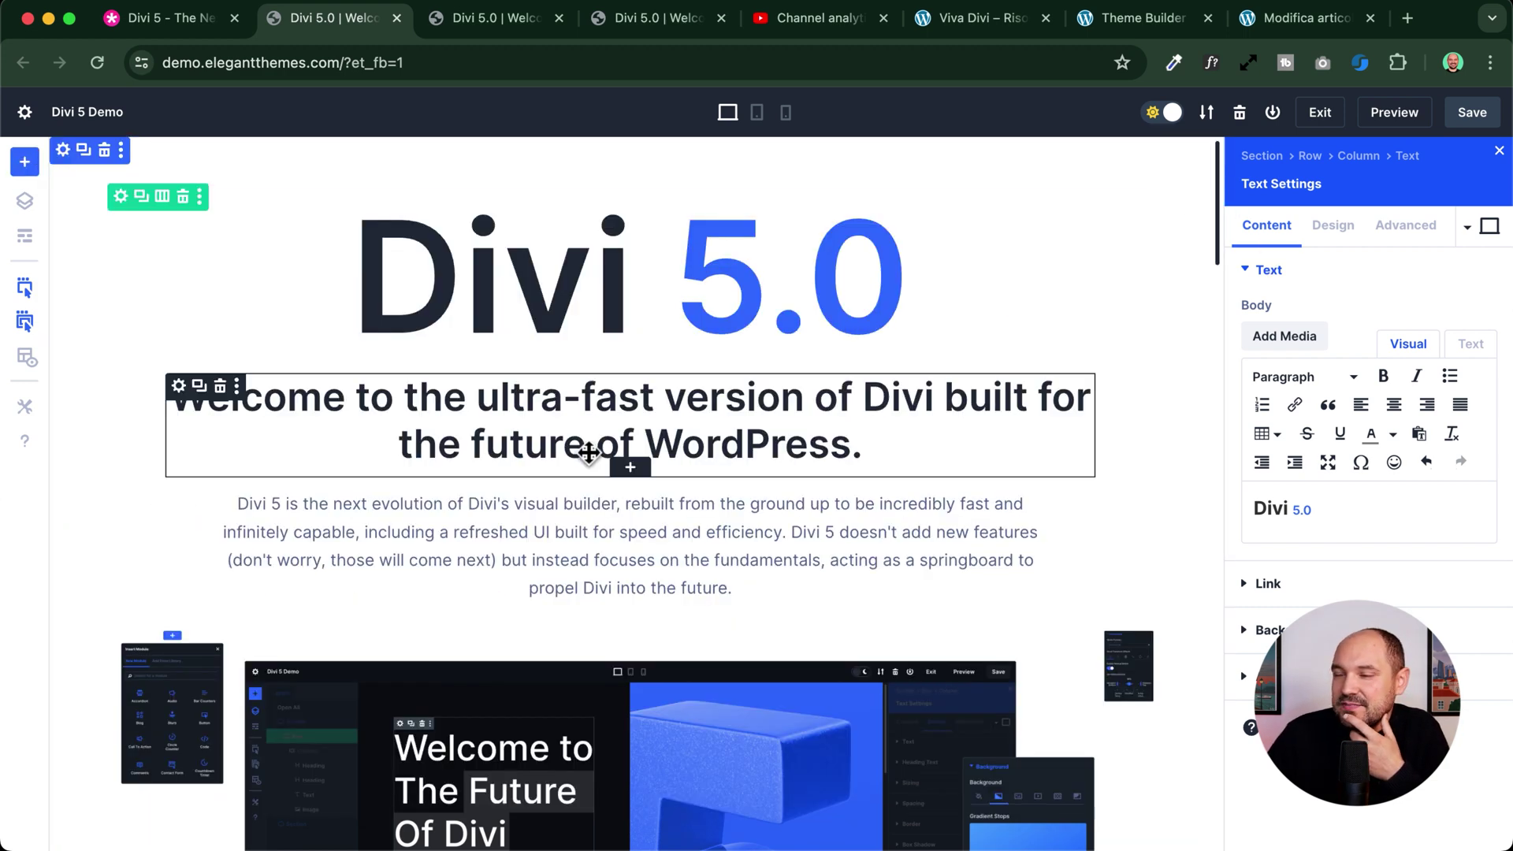
pyautogui.click(1498, 151)
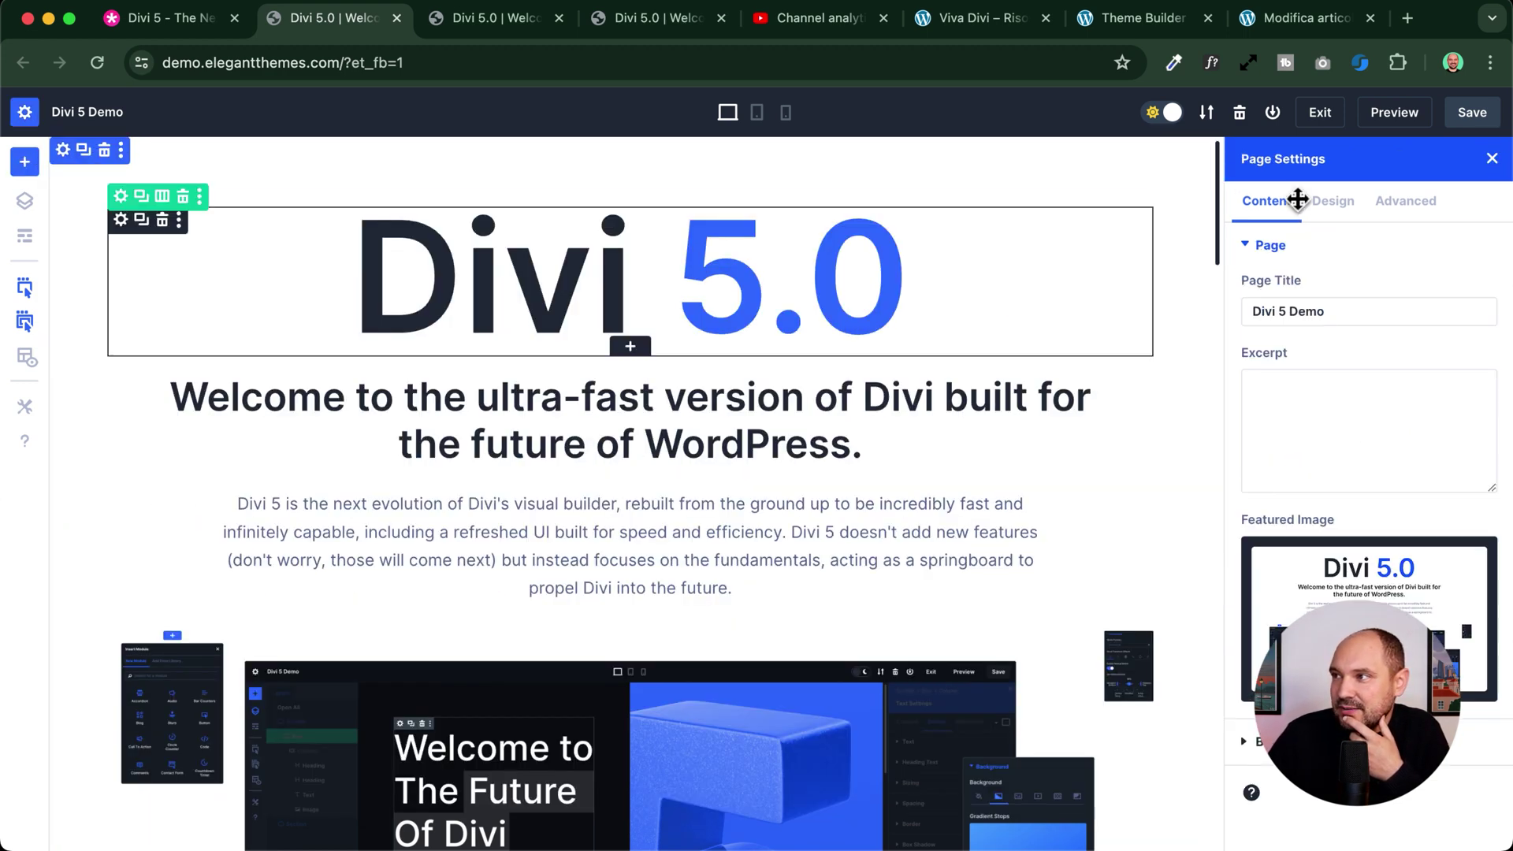
pyautogui.click(1499, 151)
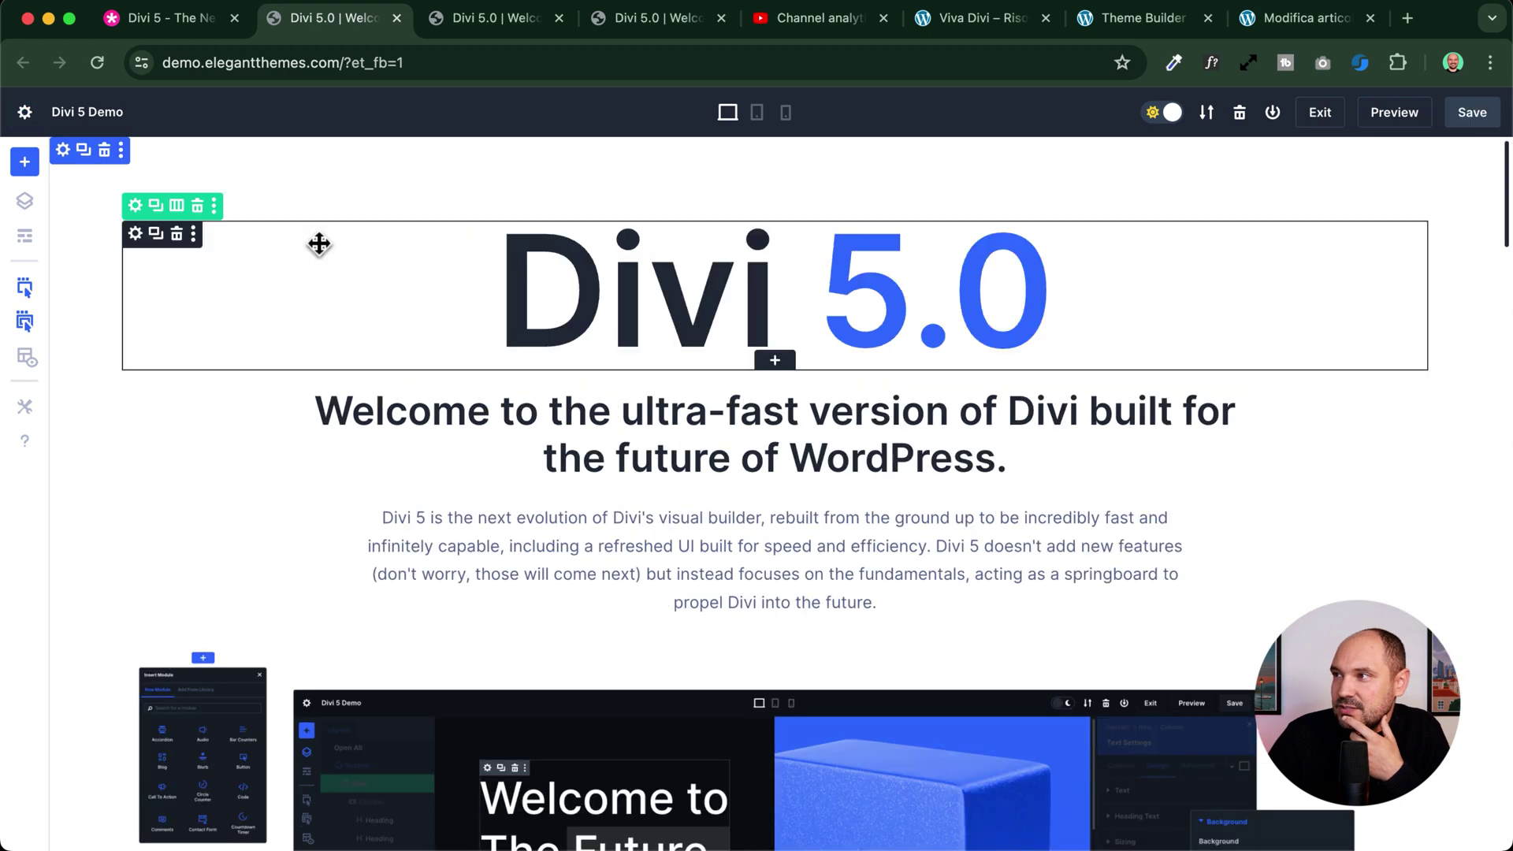
pyautogui.click(25, 113)
pyautogui.moveTo(61, 149); pyautogui.dragTo(1411, 428)
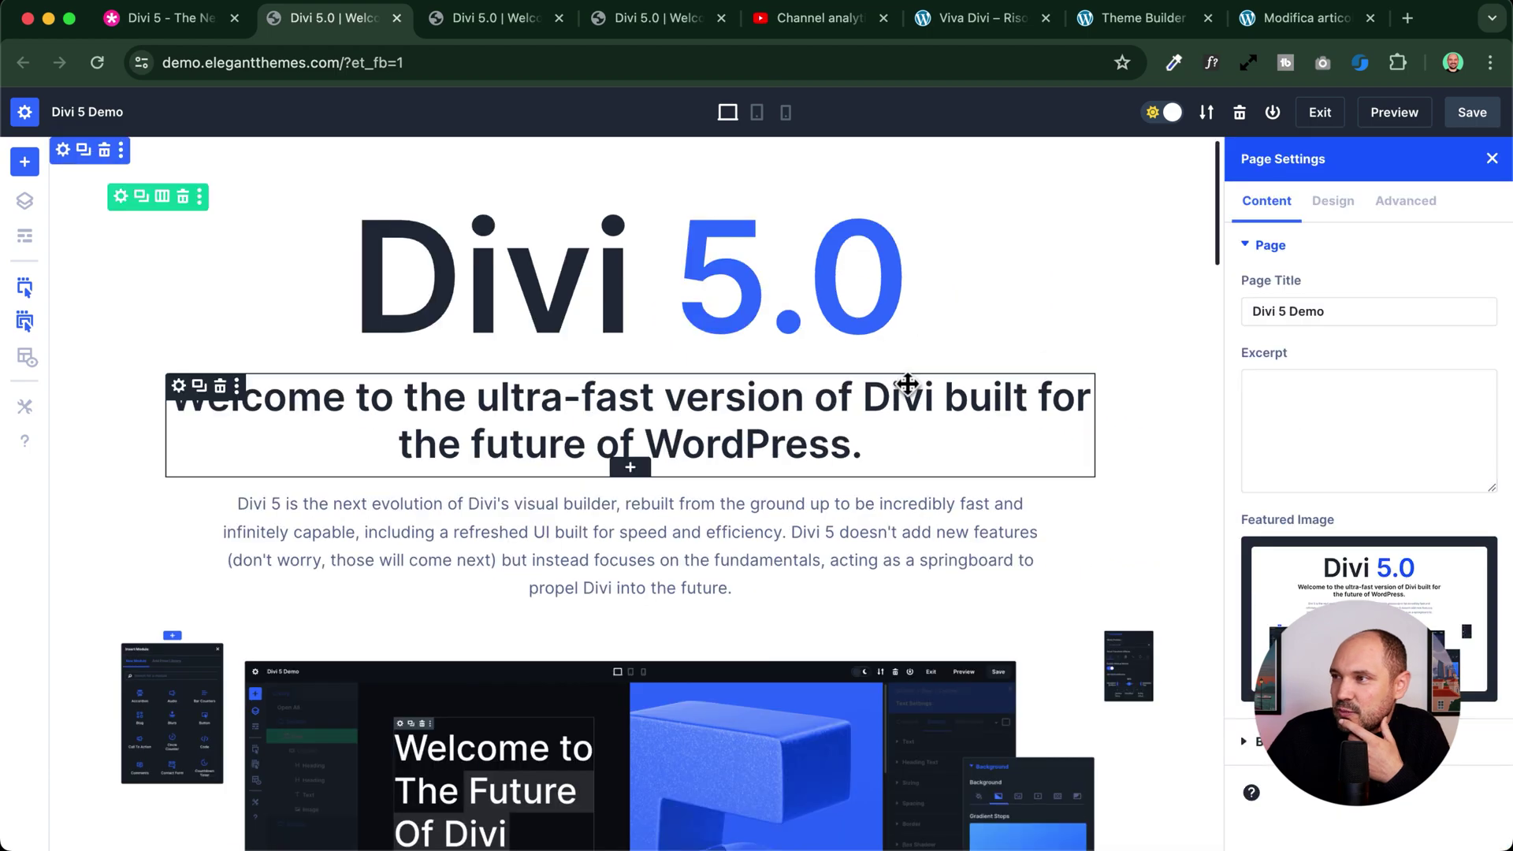
# - Duplicate the "Divi 5's Nimble API Unlocks Endless Potential" row and delete the copy
pyautogui.scroll(-15, 571, 408)
pyautogui.scroll(10, 570, 407)
pyautogui.scroll(-10, 570, 406)
pyautogui.scroll(3, 568, 405)
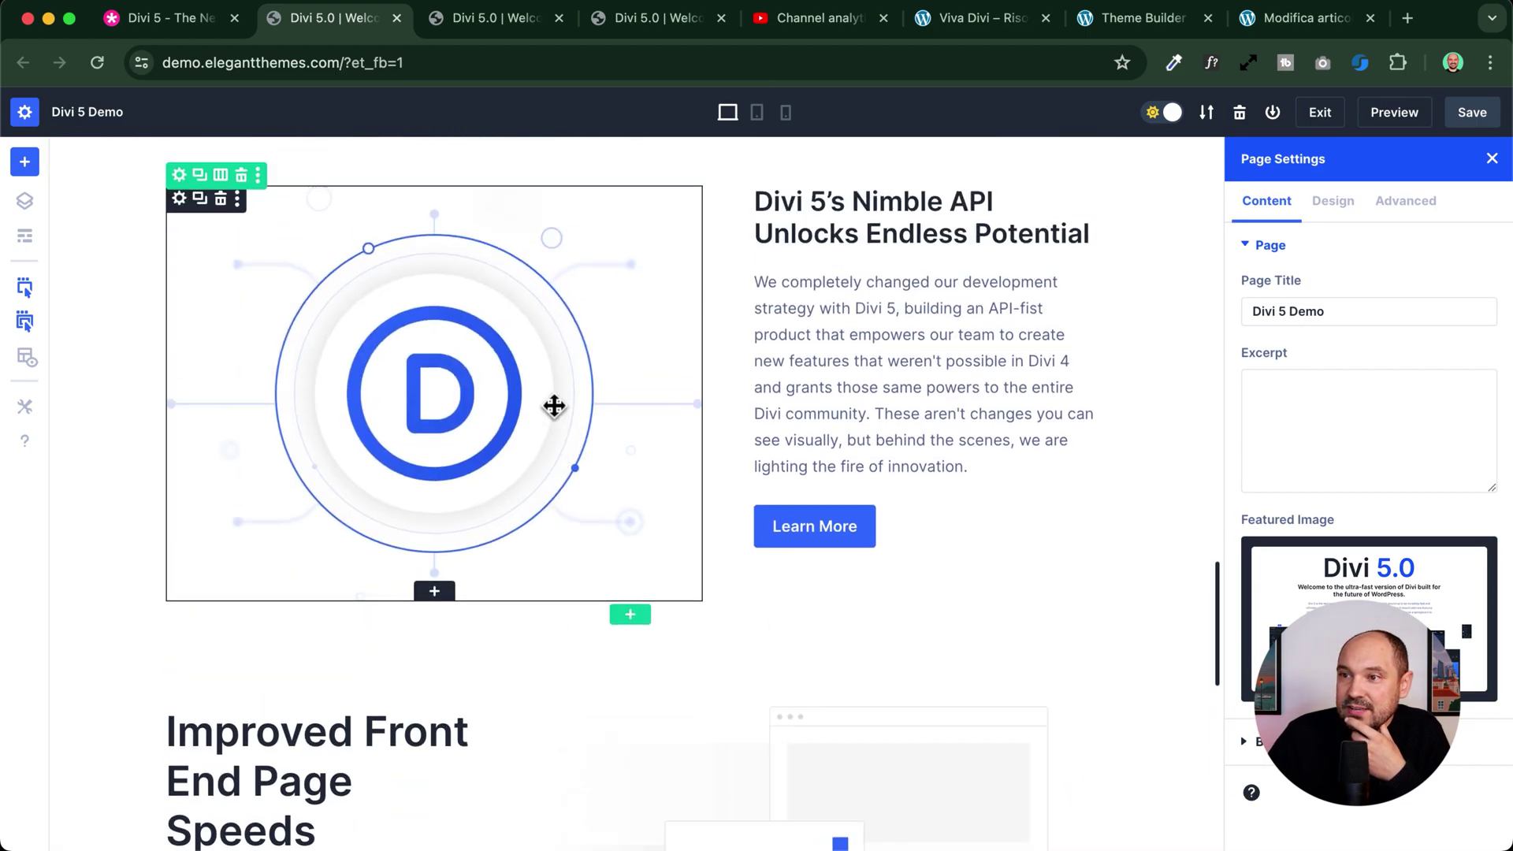
pyautogui.click(200, 208)
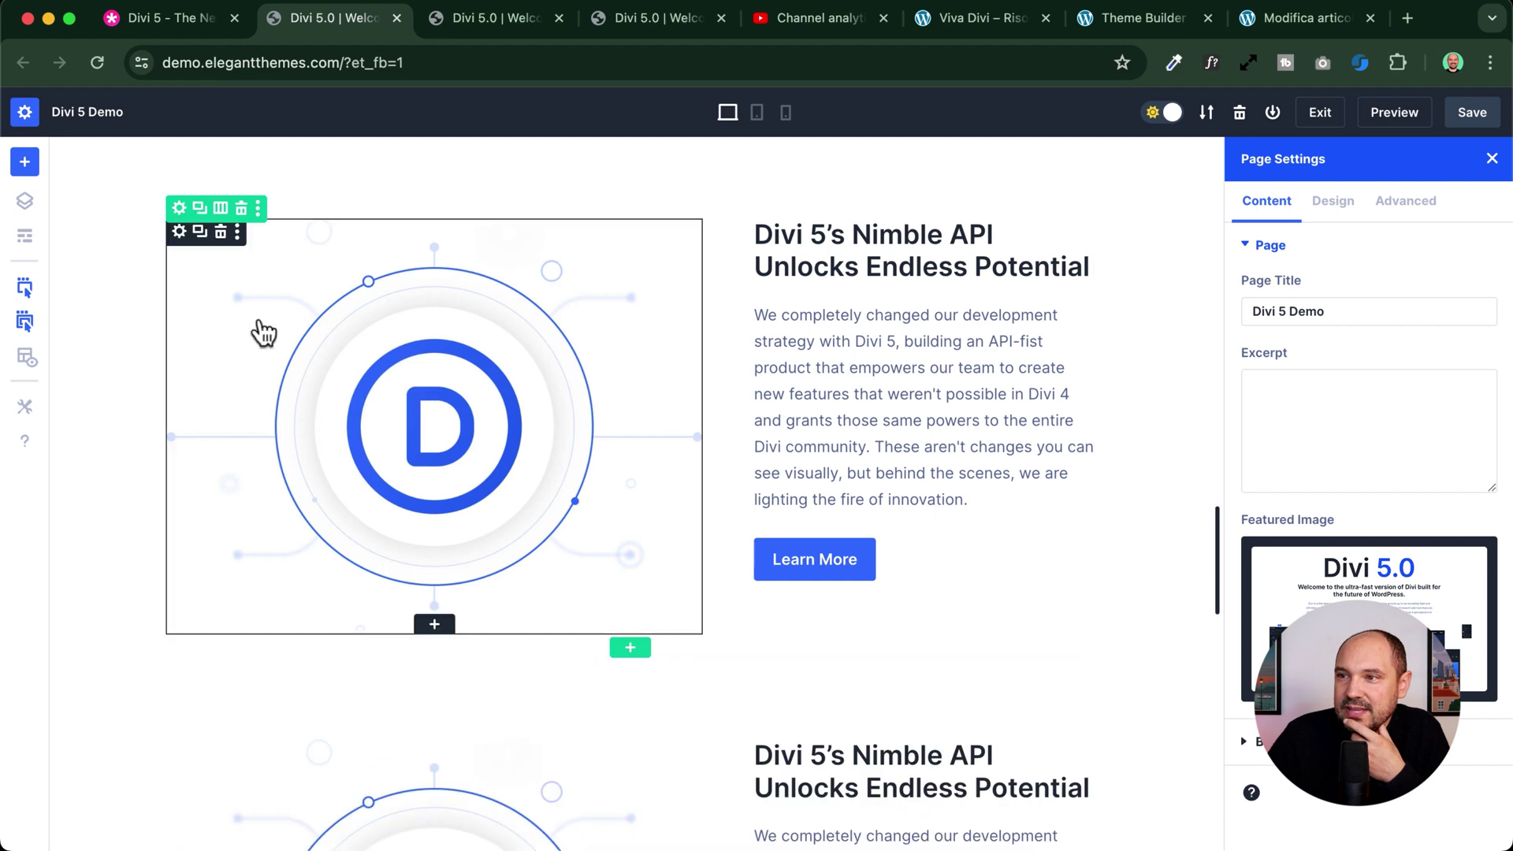
pyautogui.scroll(-5, 426, 457)
pyautogui.click(241, 323)
pyautogui.scroll(4, 557, 365)
# - Switch to the Viva Divi home page builder, duplicate the hero row and delete the copy
pyautogui.click(946, 19)
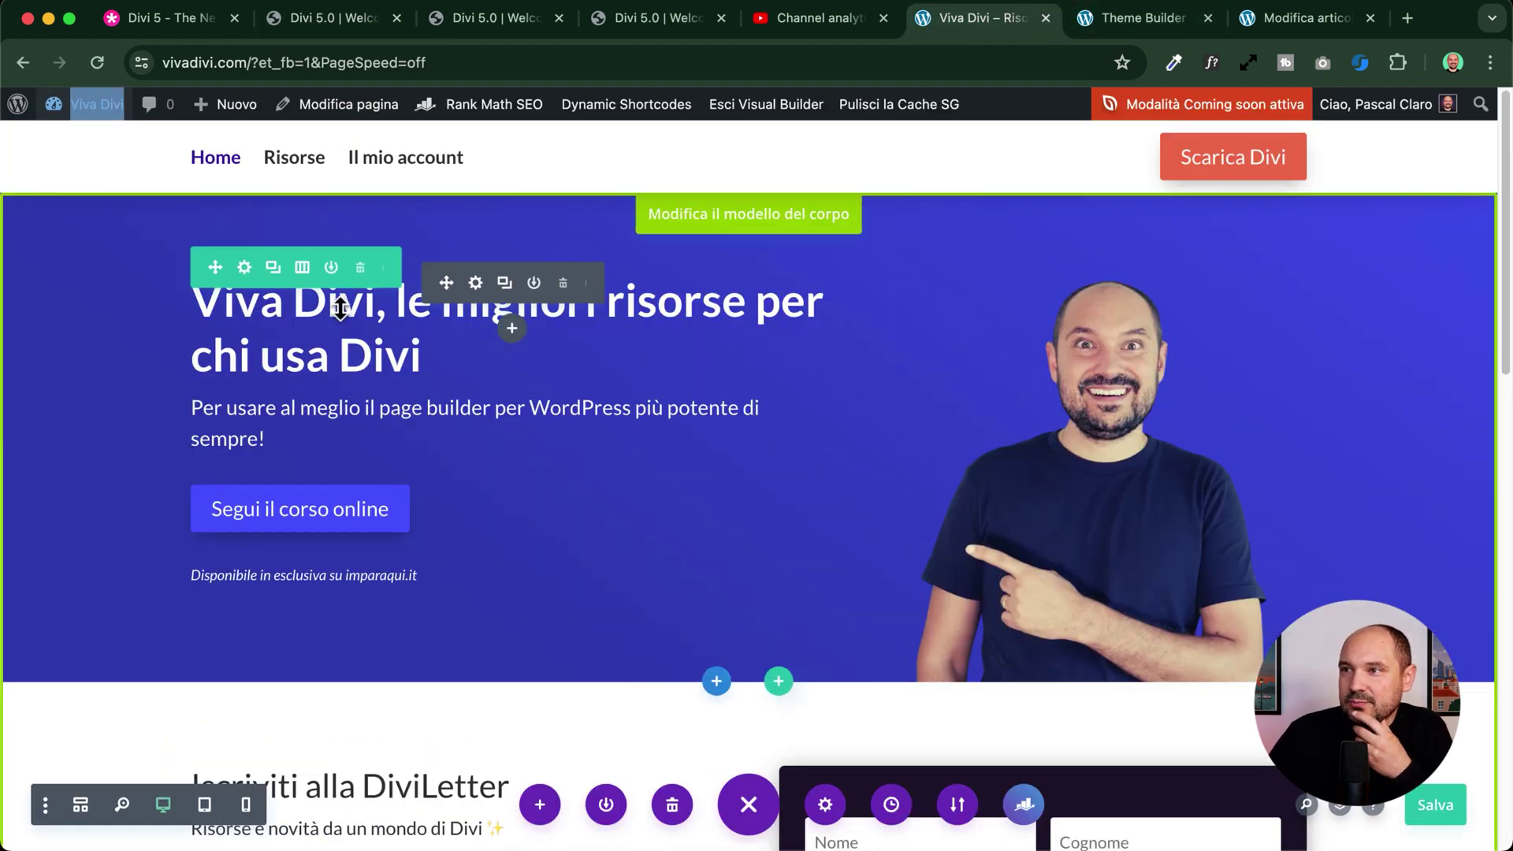
pyautogui.click(273, 268)
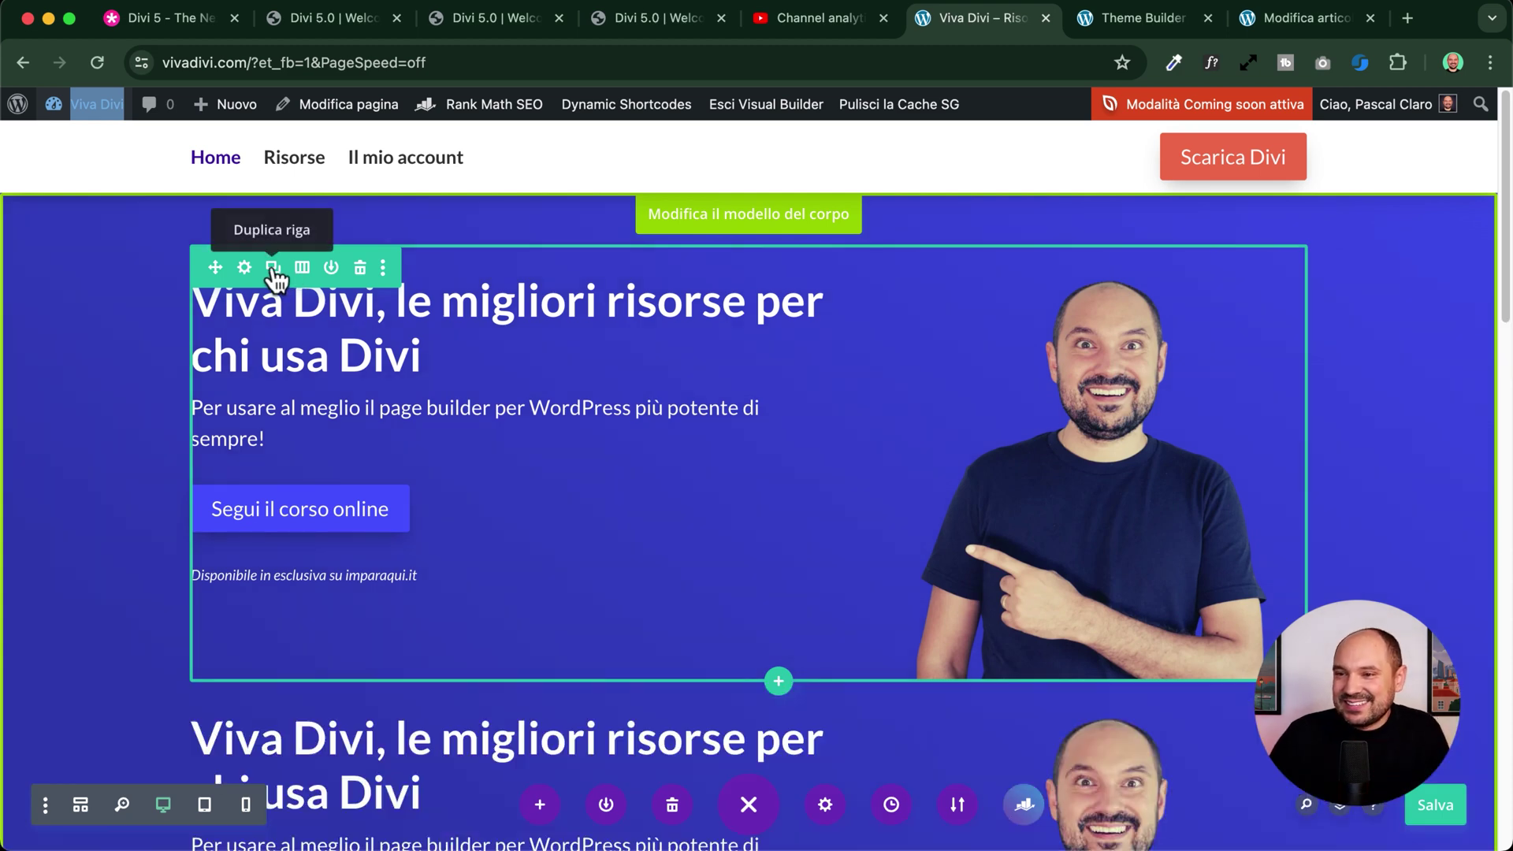
pyautogui.scroll(-5, 271, 277)
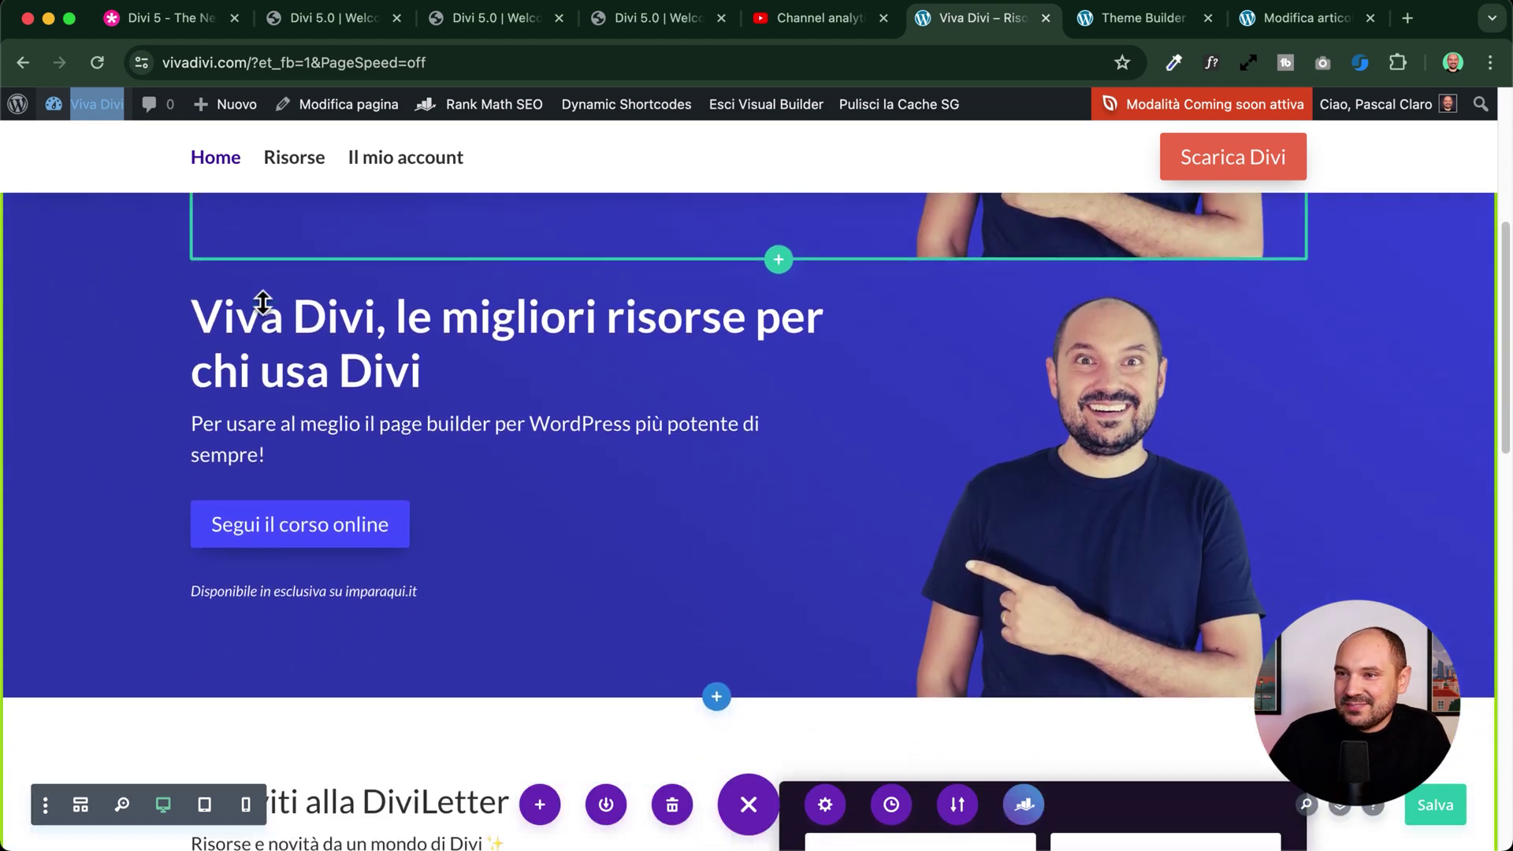
pyautogui.scroll(5, 260, 297)
pyautogui.scroll(-5, 302, 490)
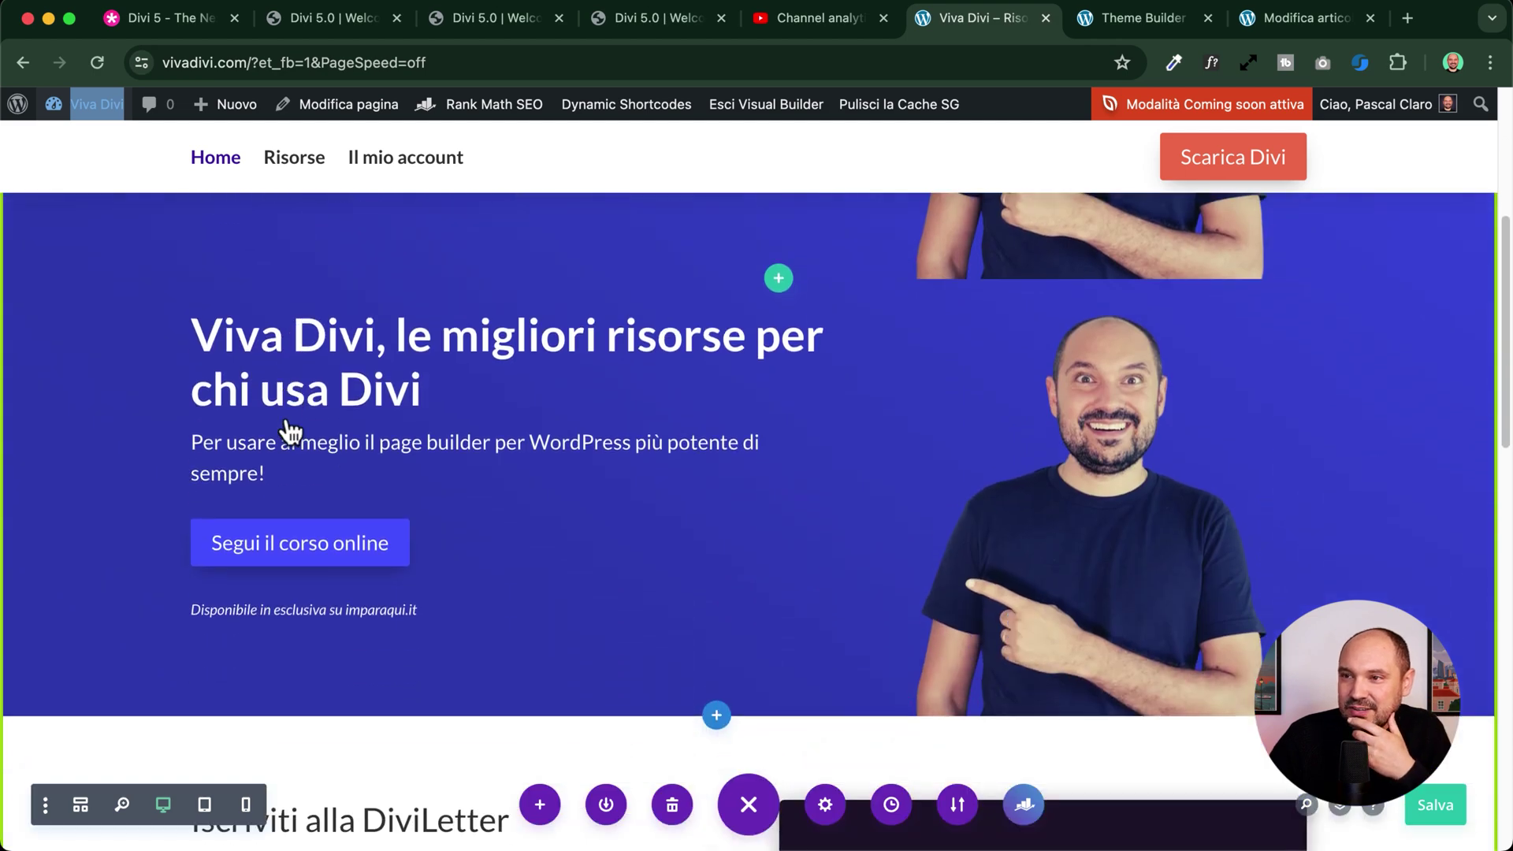
pyautogui.scroll(1, 290, 433)
pyautogui.click(360, 391)
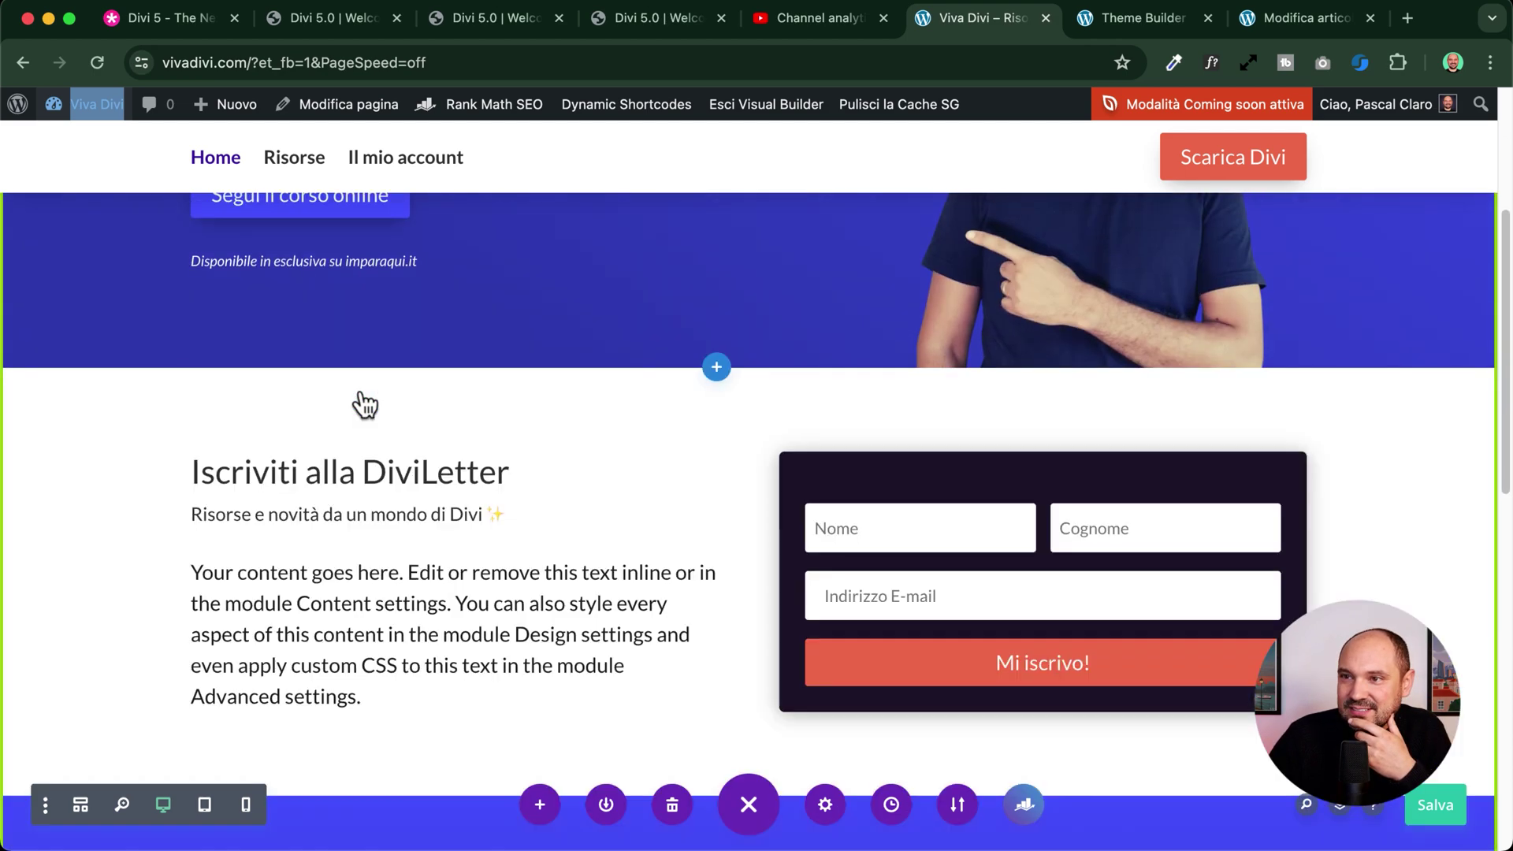
# - Duplicate the "Iscriviti alla DiviLetter" signup row twice
pyautogui.scroll(-3, 152, 433)
pyautogui.scroll(1, 378, 307)
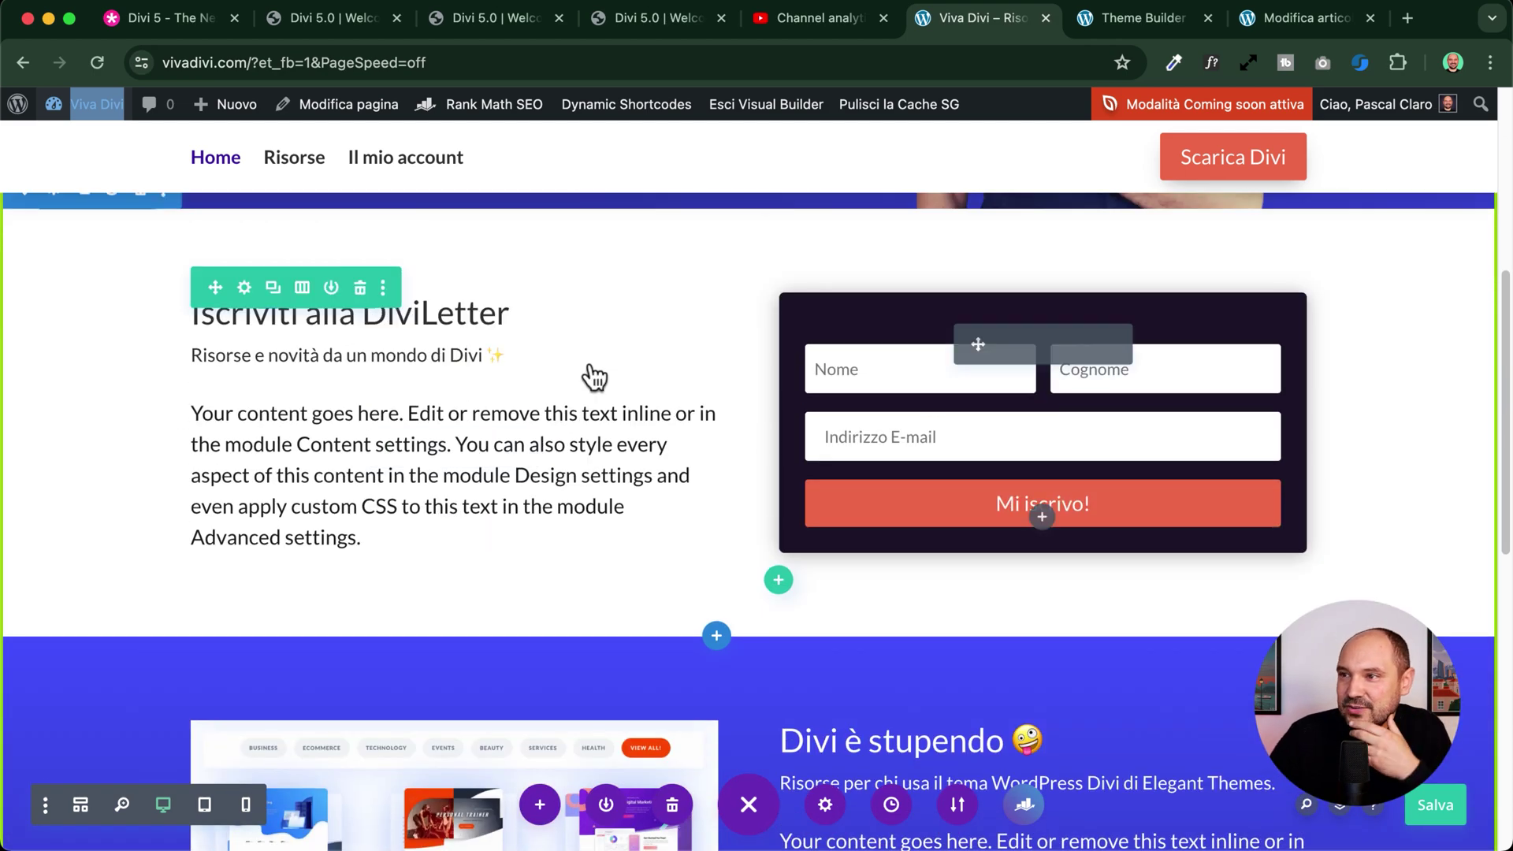
pyautogui.click(273, 290)
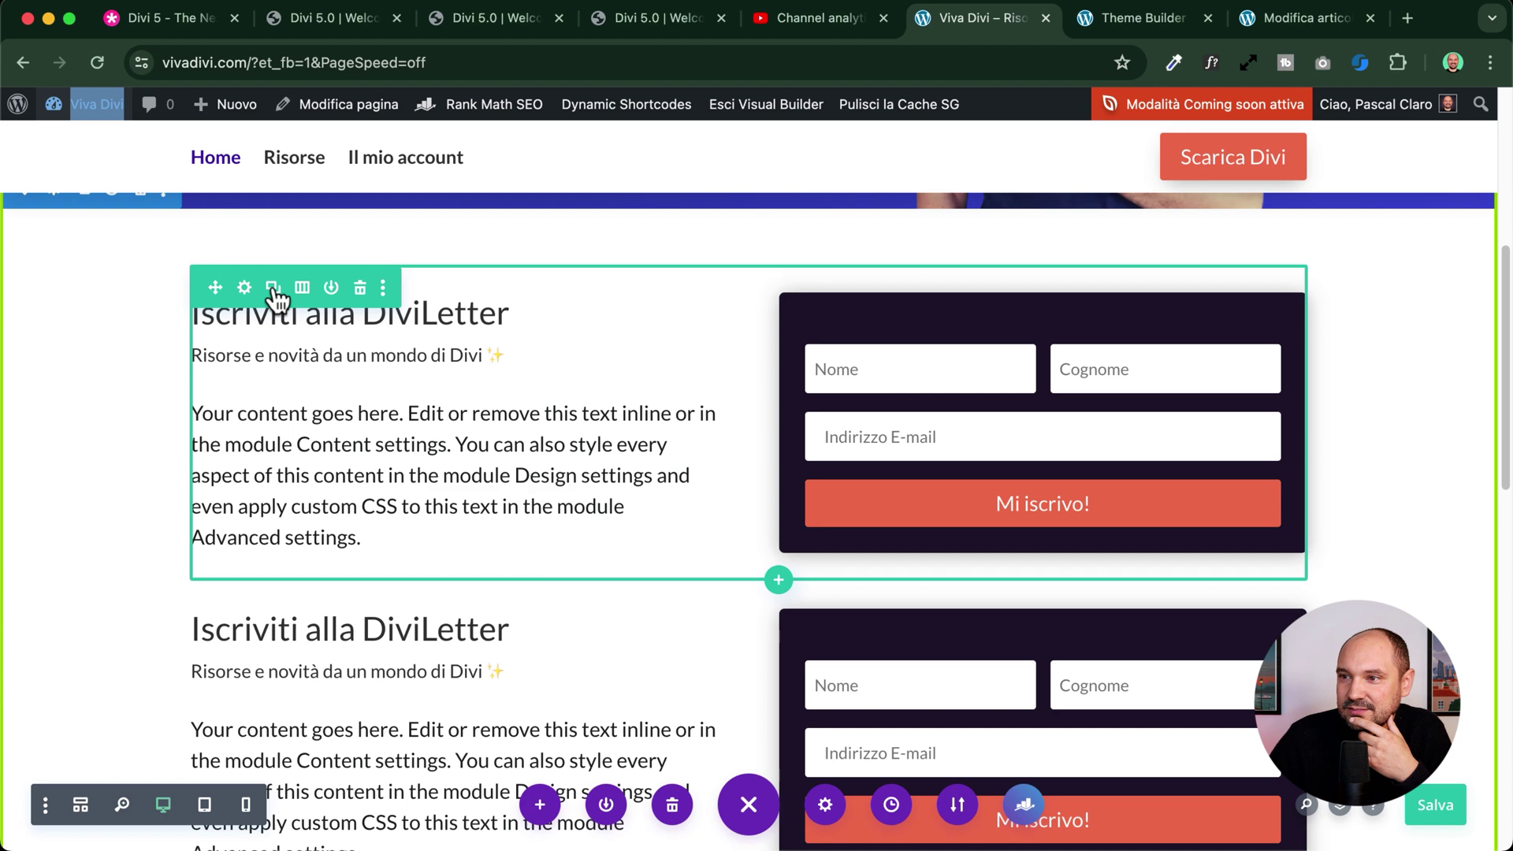
pyautogui.scroll(-3, 315, 449)
pyautogui.scroll(1, 392, 408)
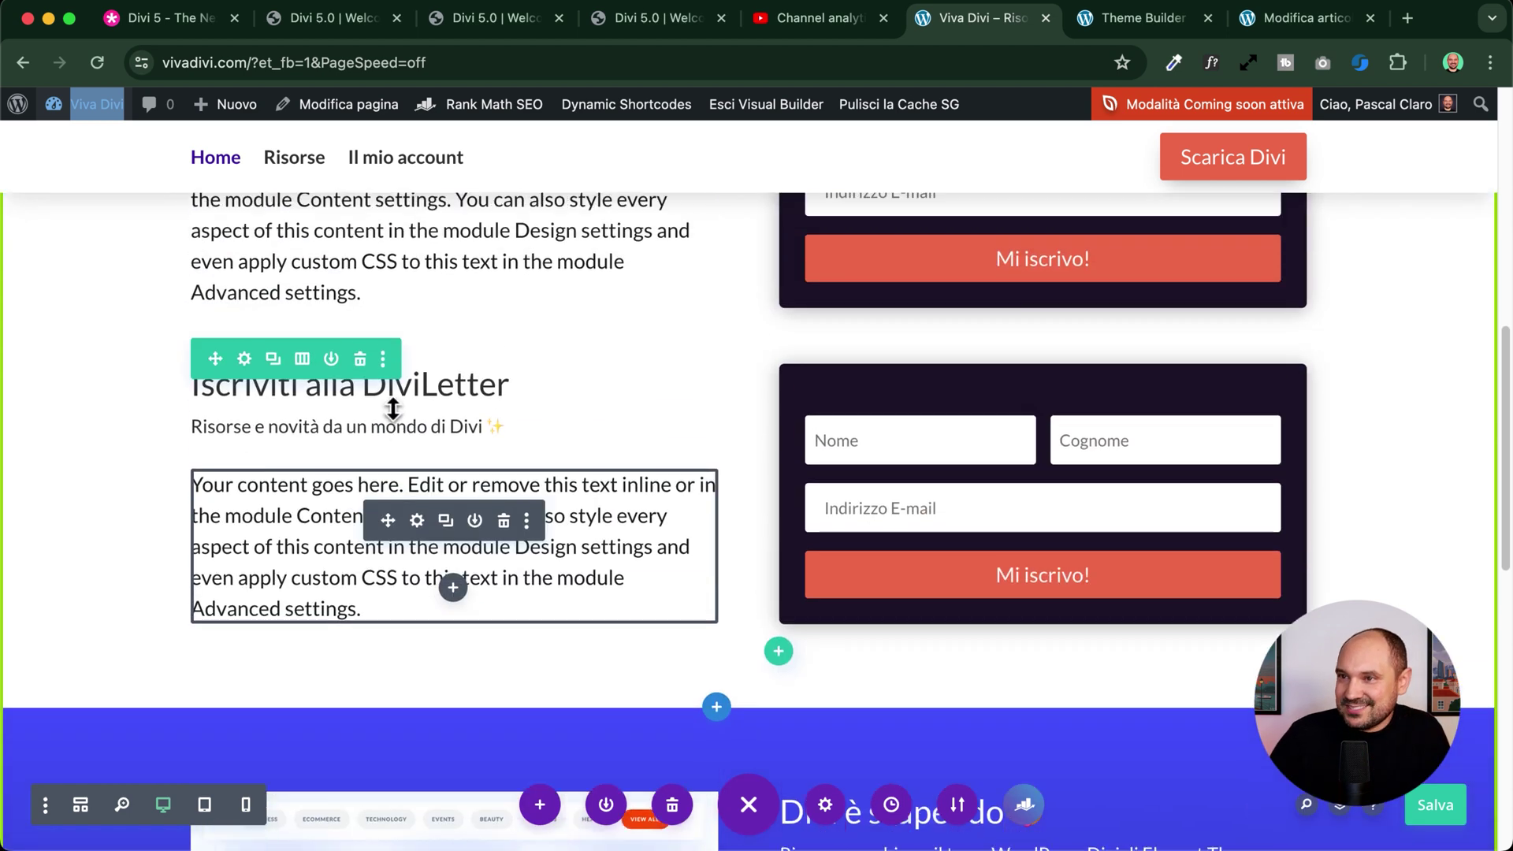
pyautogui.click(274, 360)
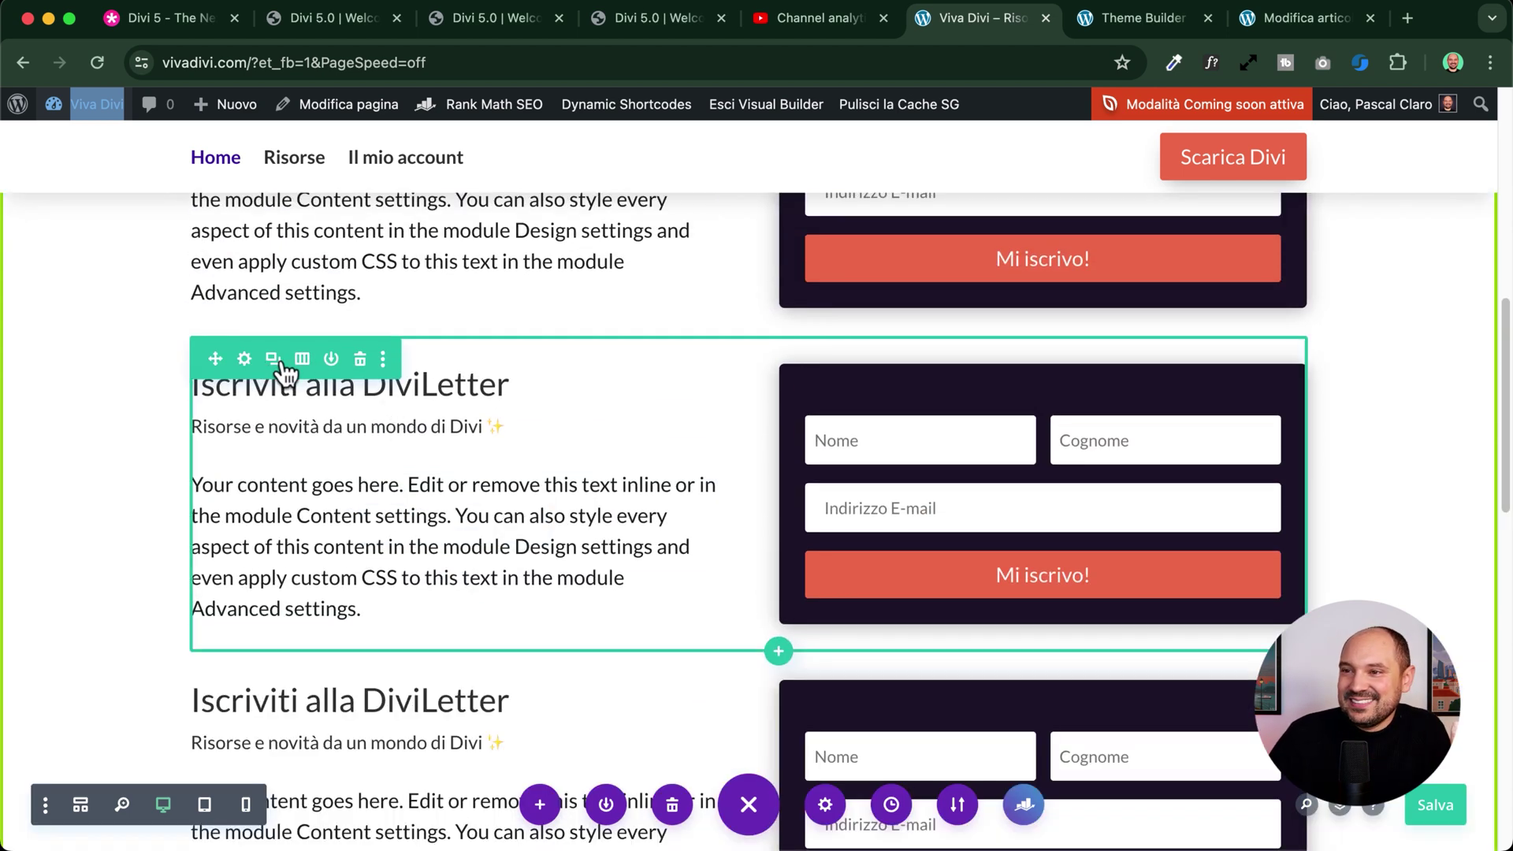
# - Undo both duplications of the DiviLetter signup row
pyautogui.press('super+z')
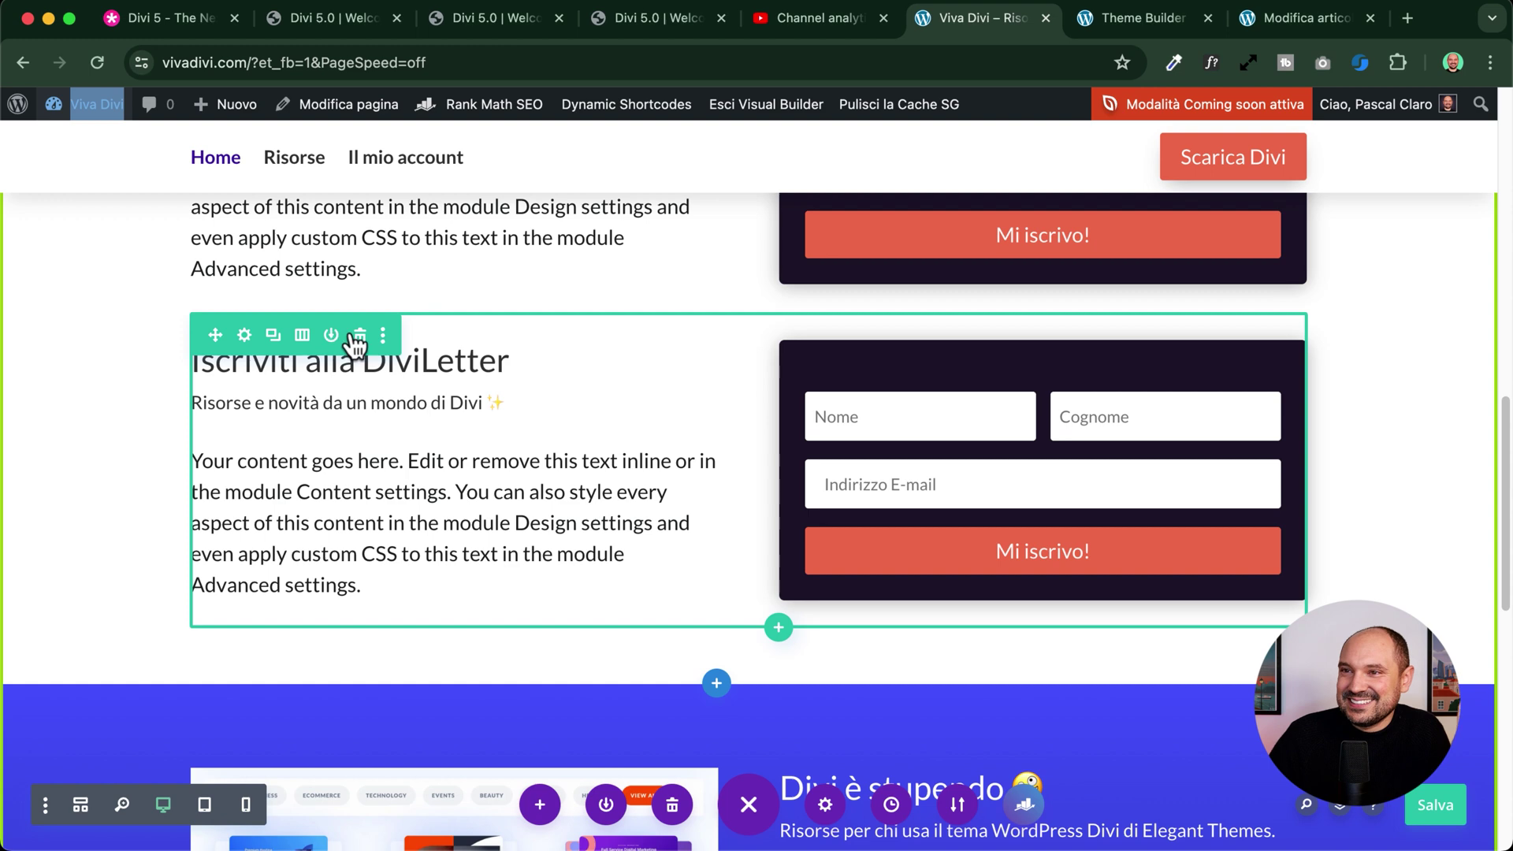
pyautogui.scroll(3, 362, 343)
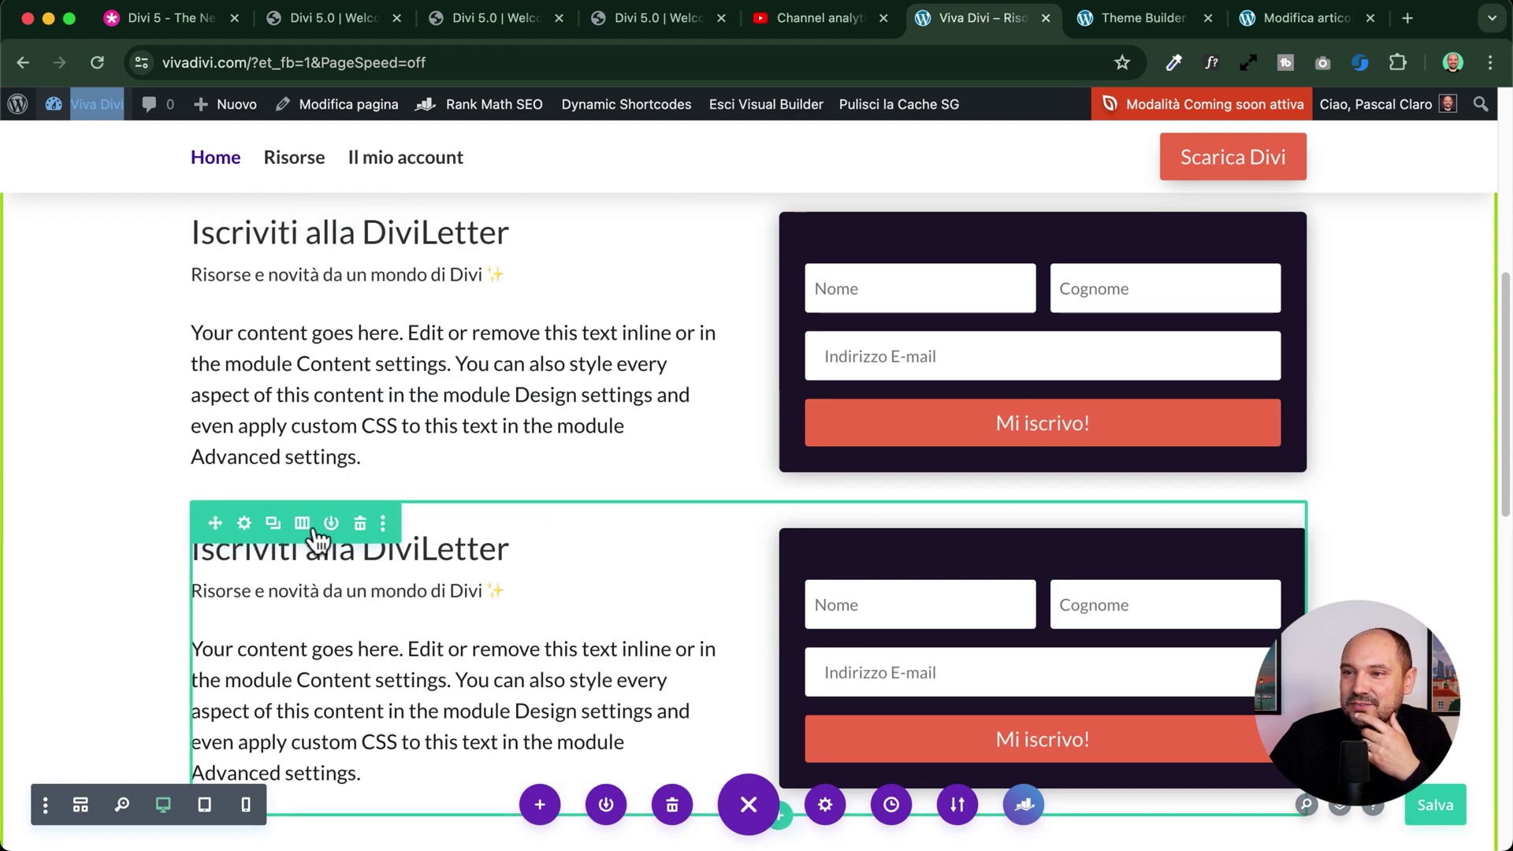
pyautogui.press('super+z')
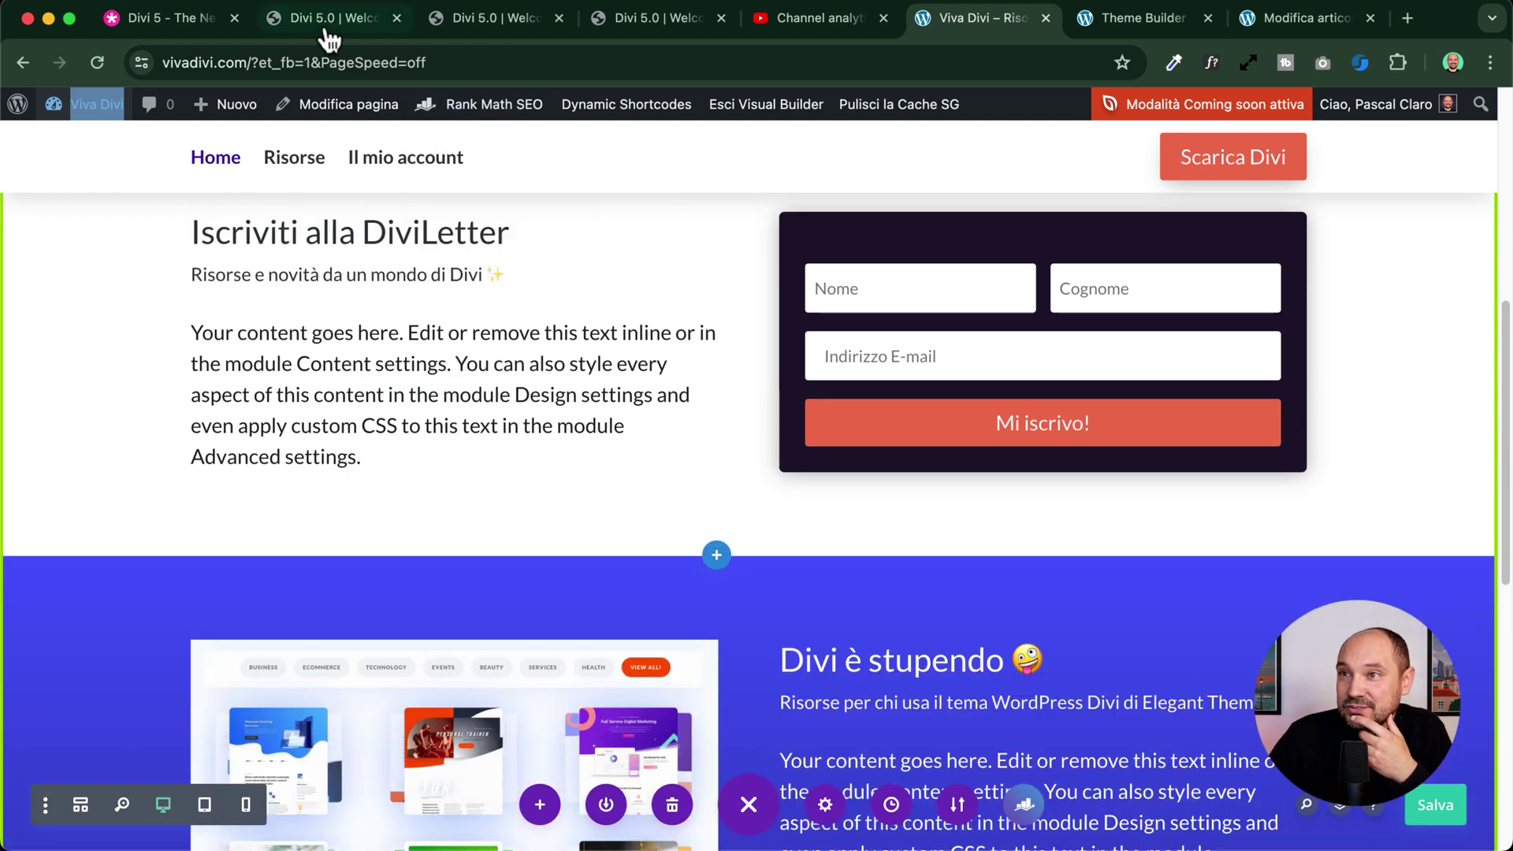
# - Return to the Divi 5.0 demo page, duplicate the Nimble API row once more and delete the copy
pyautogui.click(331, 17)
pyautogui.scroll(4, 323, 438)
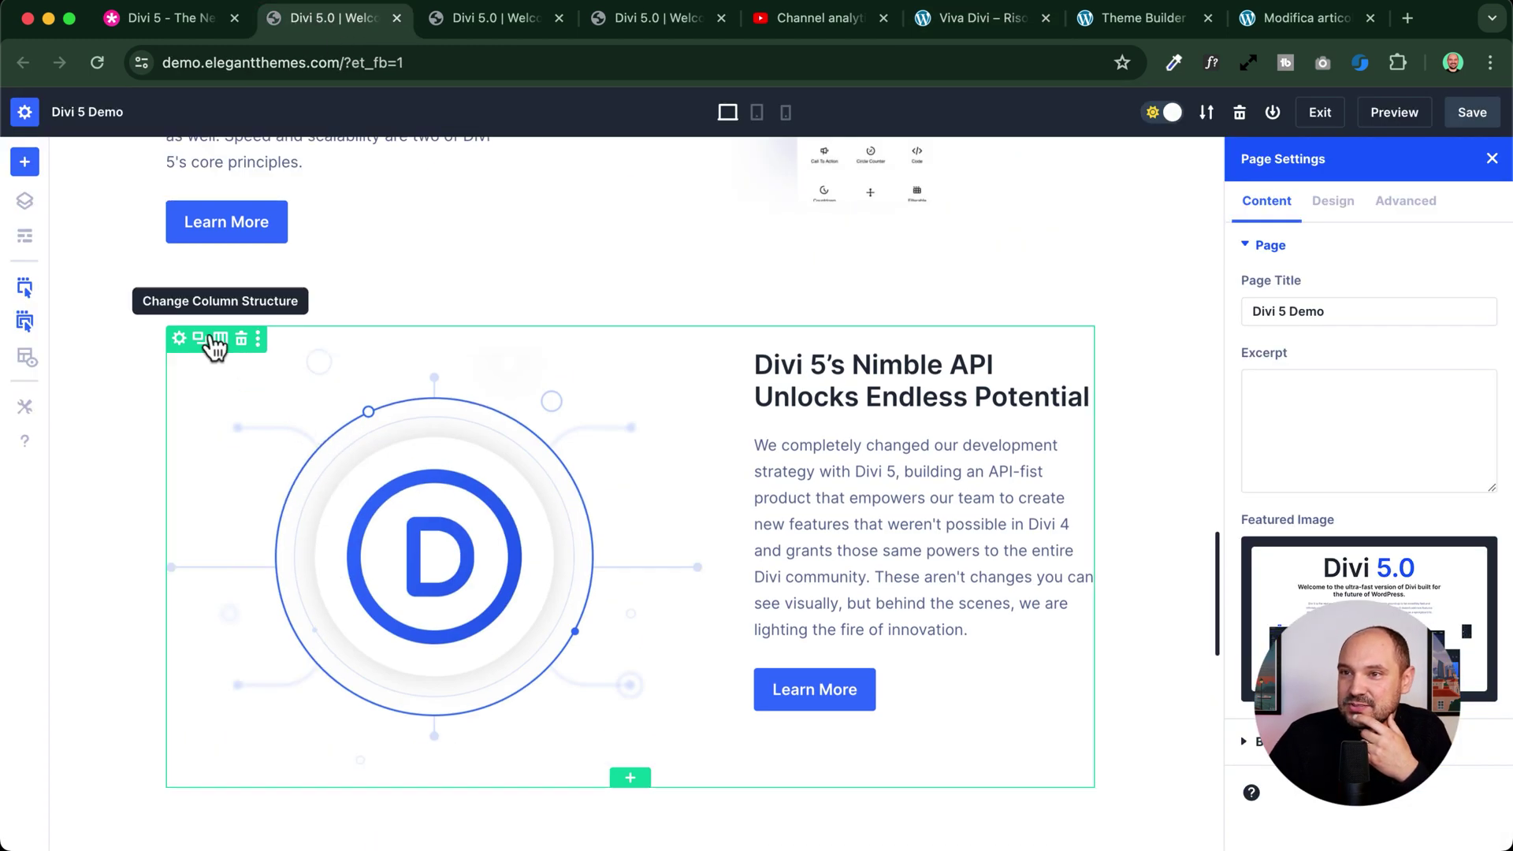
pyautogui.scroll(-3, 208, 347)
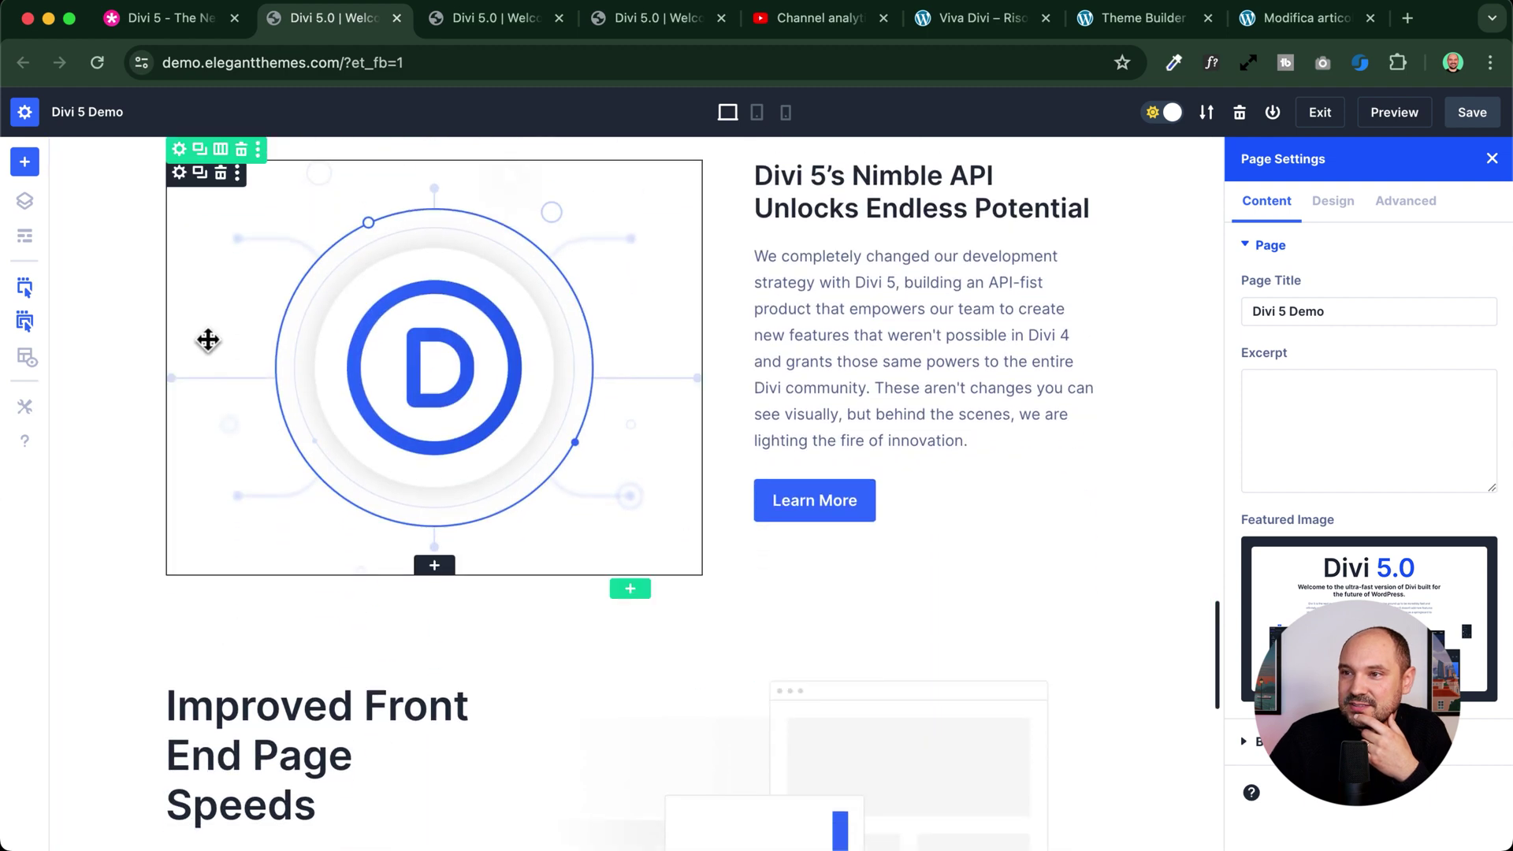
pyautogui.click(202, 150)
pyautogui.scroll(-6, 419, 419)
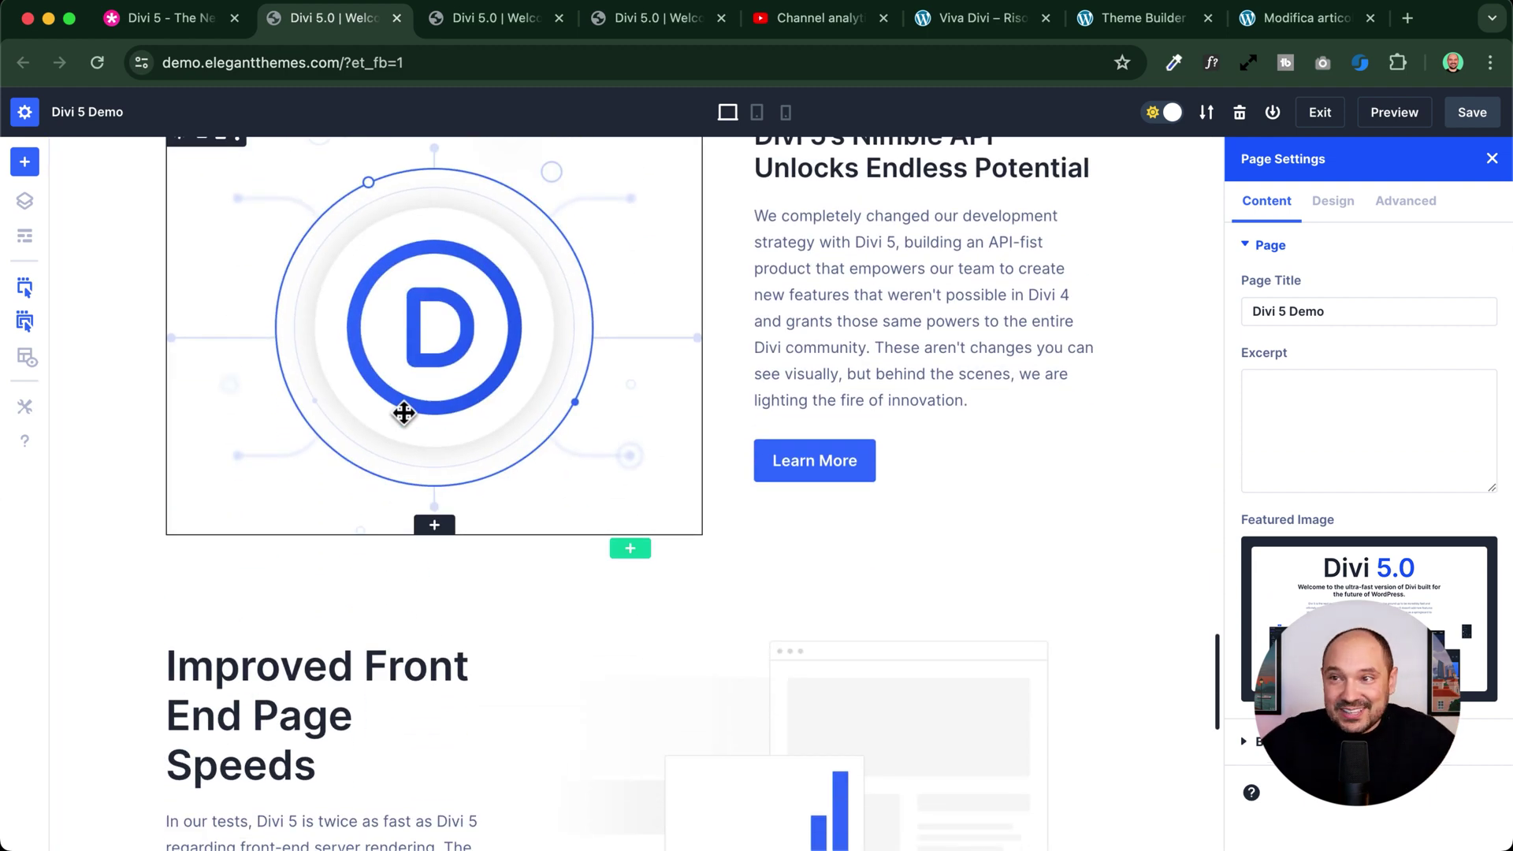
pyautogui.scroll(4, 403, 412)
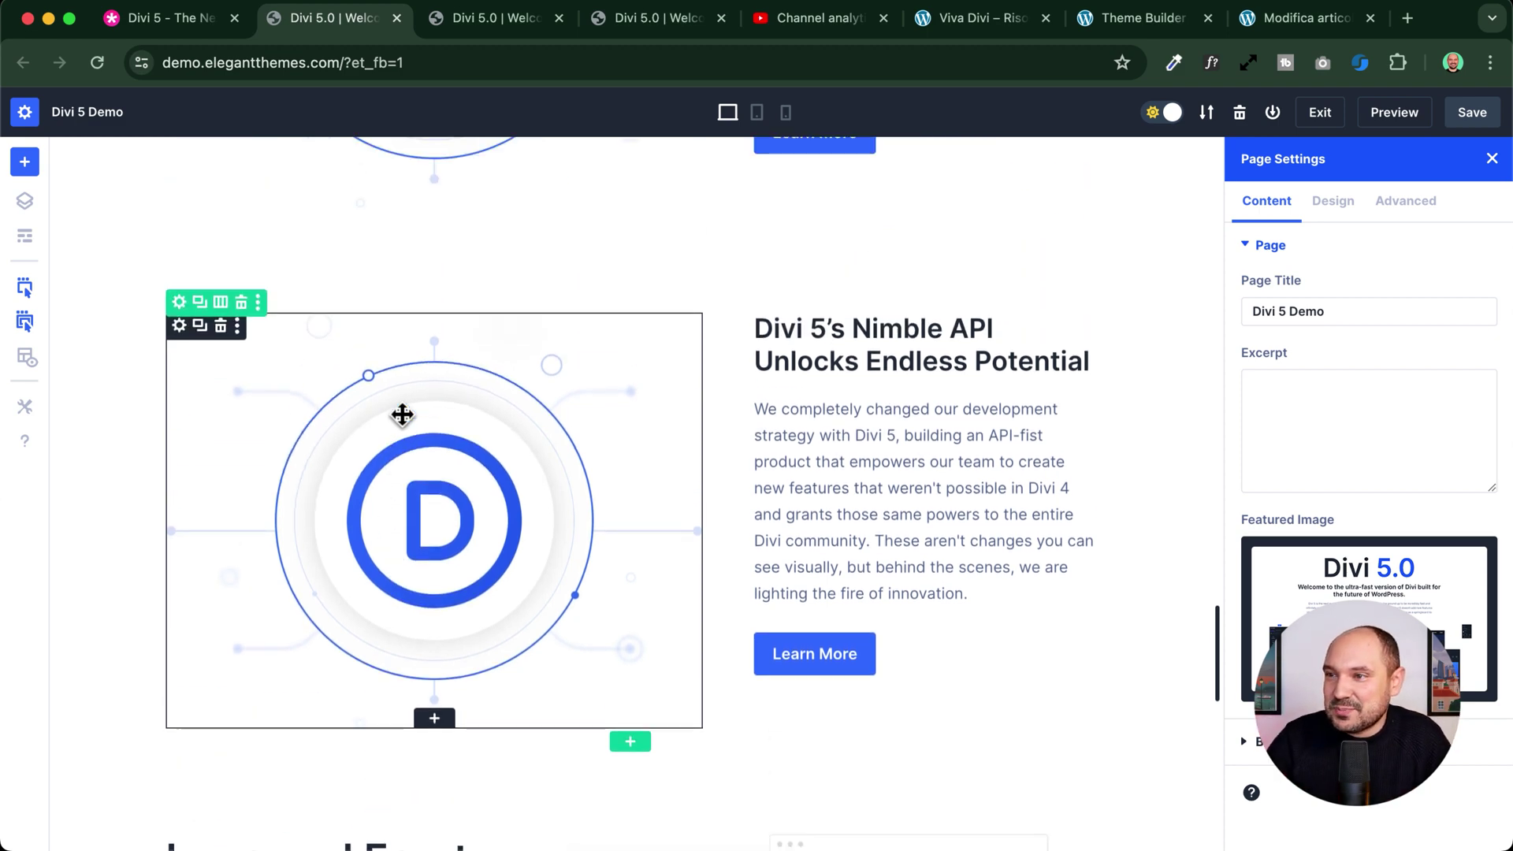
pyautogui.click(244, 339)
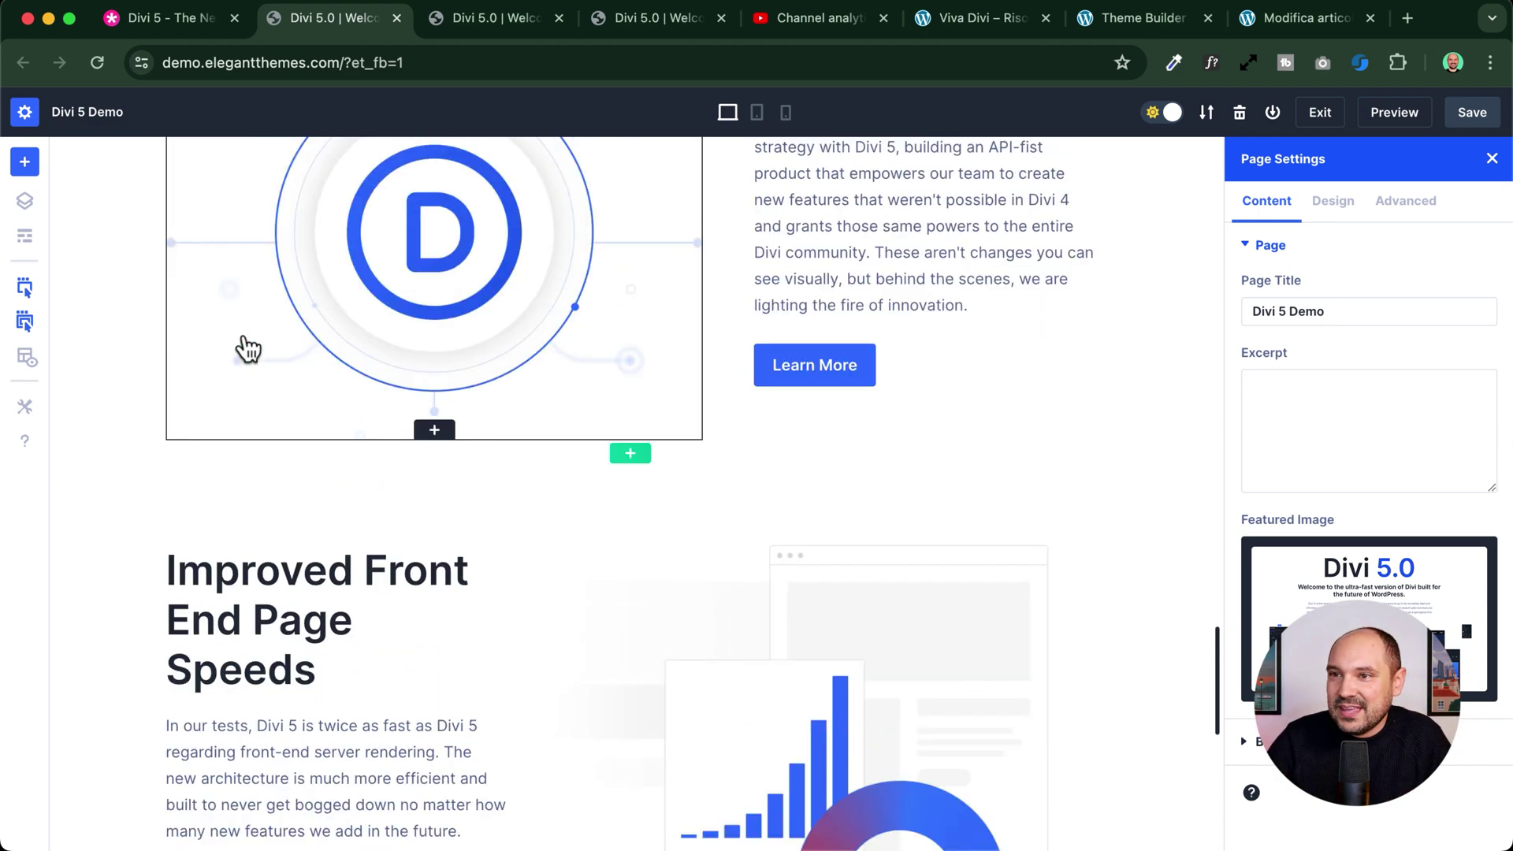
pyautogui.scroll(5, 240, 315)
pyautogui.scroll(-5, 242, 260)
pyautogui.scroll(4, 240, 252)
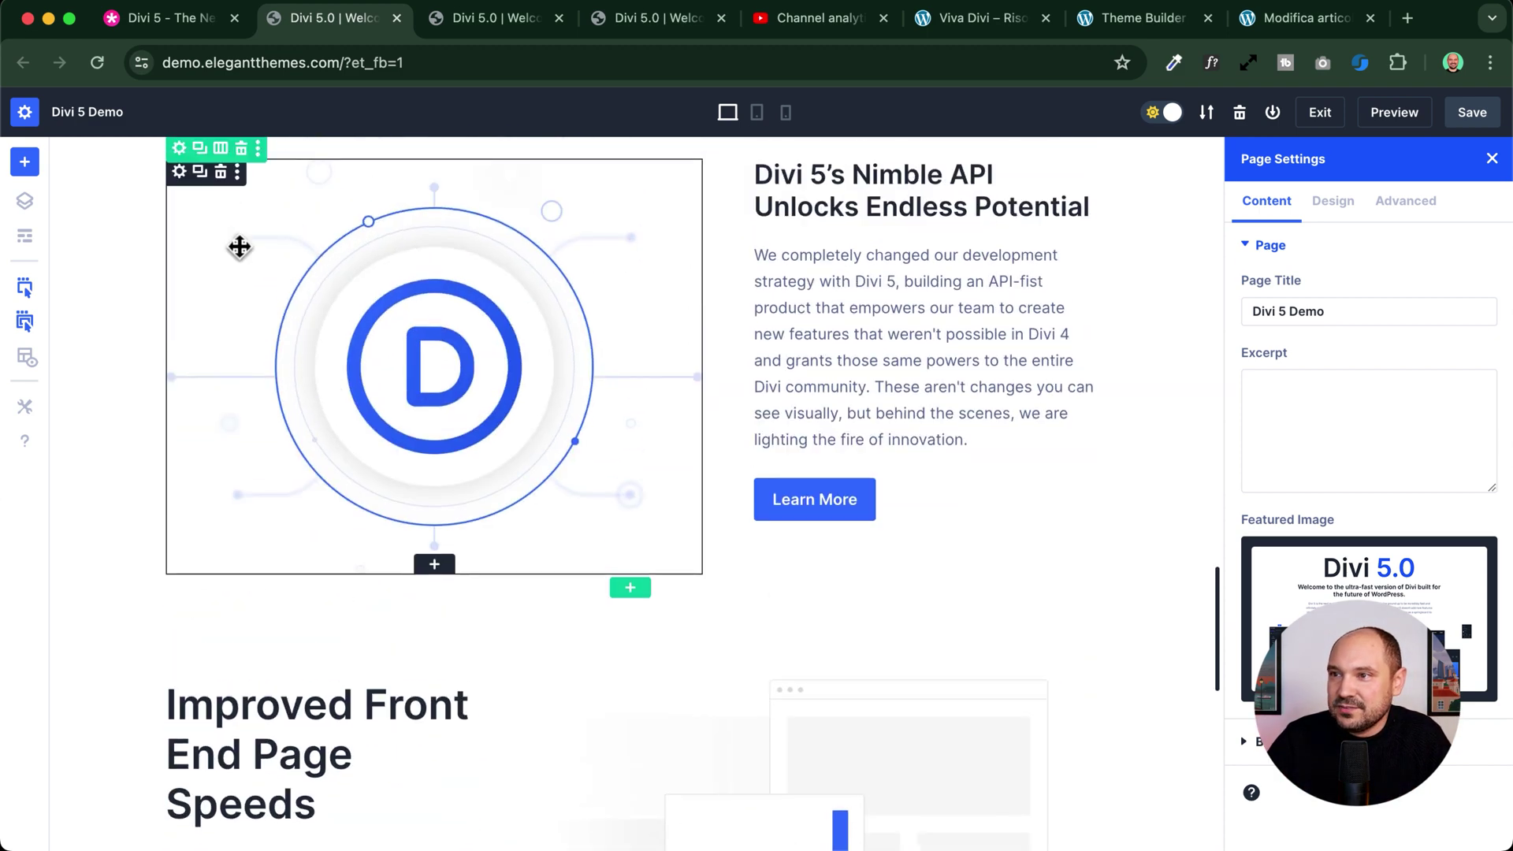
# - Clone the image module with the Divi logo in the Nimble API row and delete the clone
pyautogui.rightClick(280, 310)
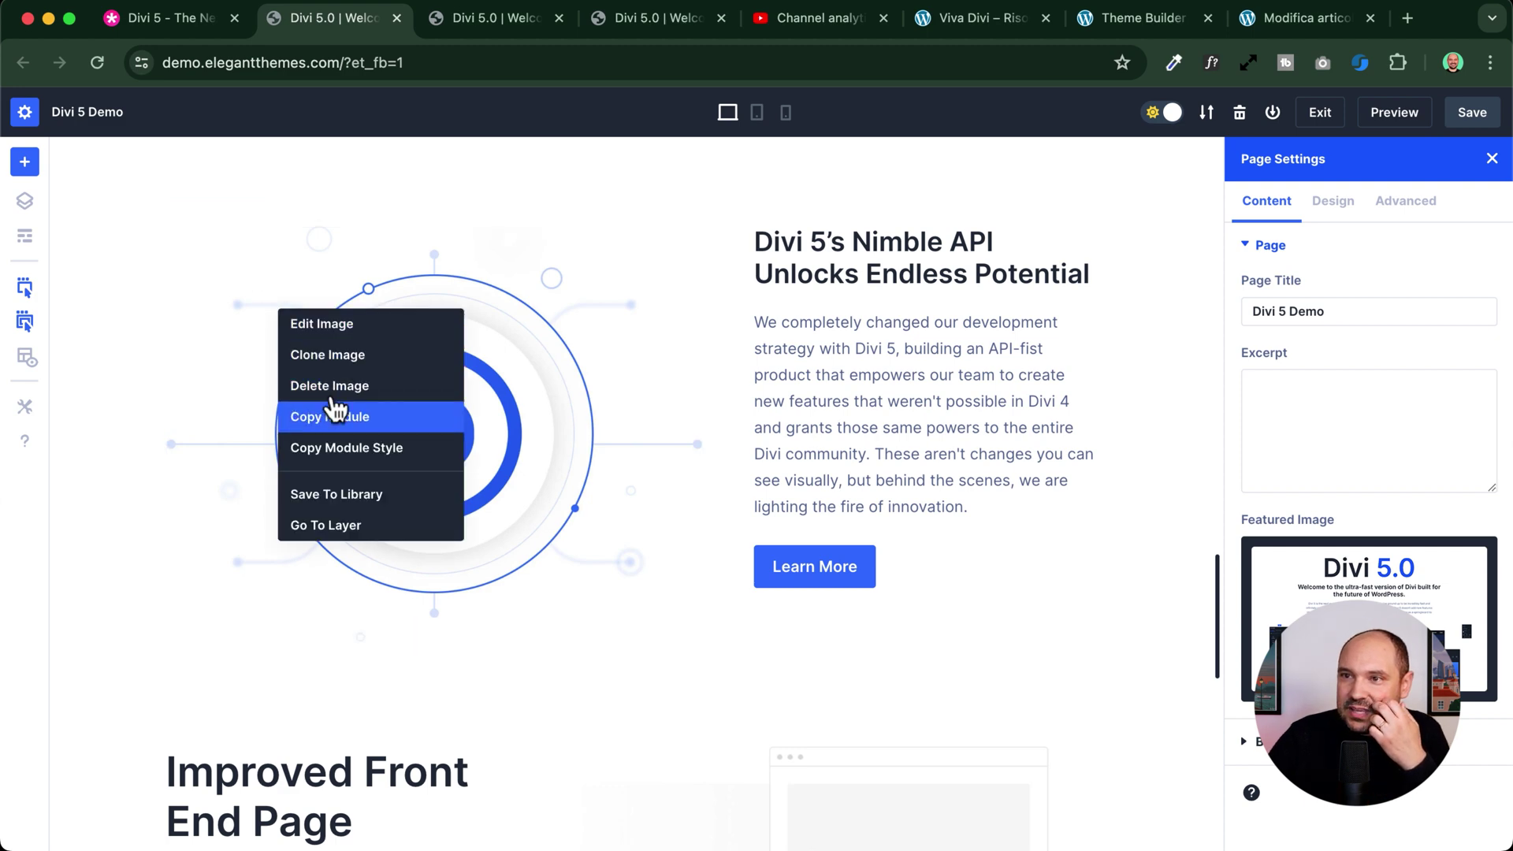
pyautogui.click(347, 355)
pyautogui.scroll(-7, 366, 370)
pyautogui.rightClick(374, 459)
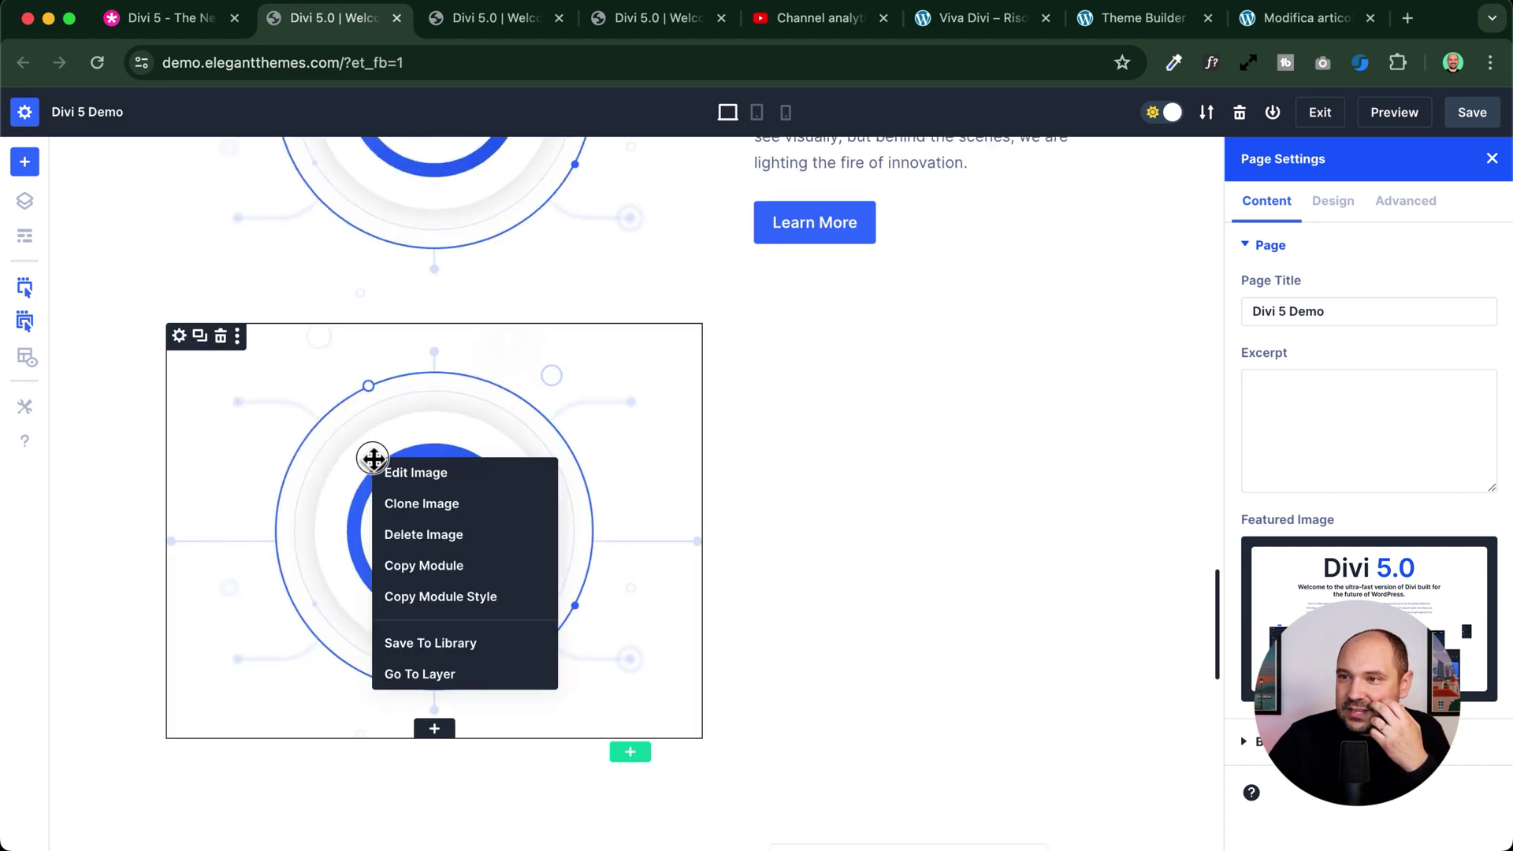
pyautogui.click(418, 534)
pyautogui.scroll(4, 394, 441)
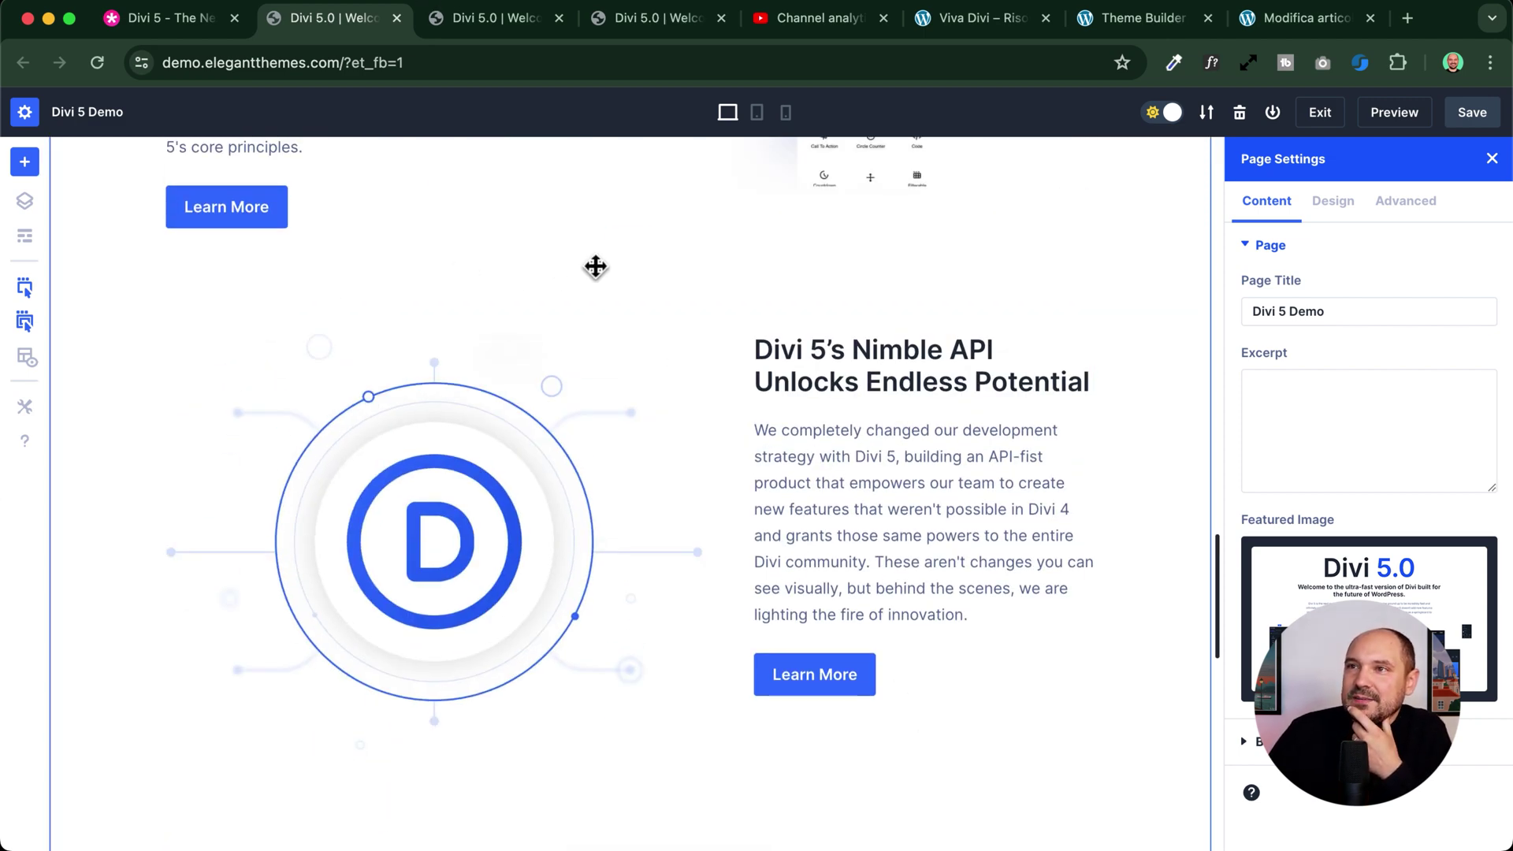
# - Return to the Viva Divi home page, exit the current Divi visual builder and load the page in it again
pyautogui.click(974, 21)
pyautogui.scroll(7, 506, 361)
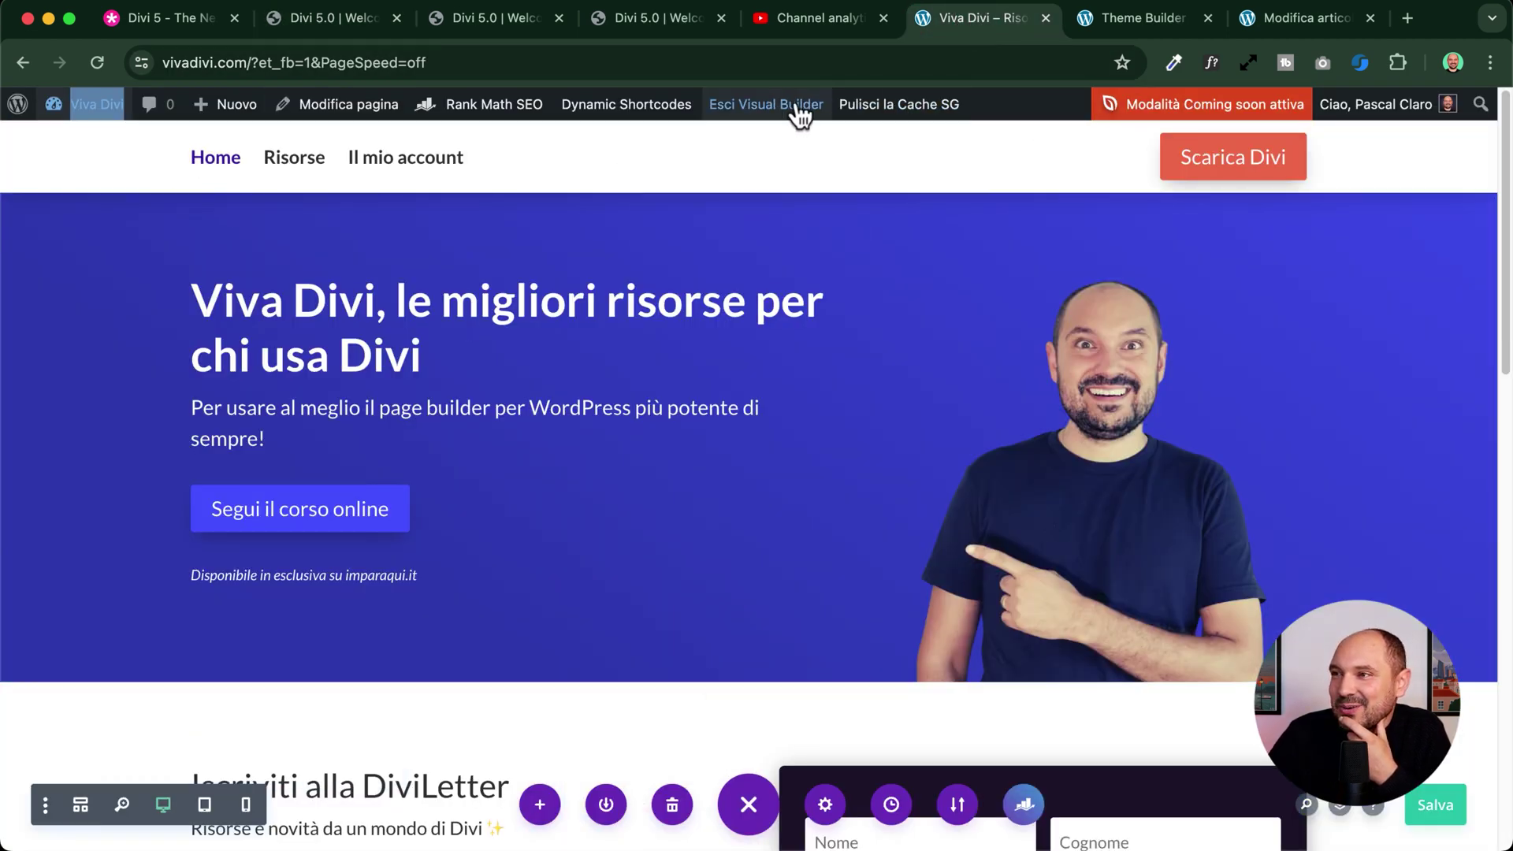
pyautogui.click(768, 107)
pyautogui.click(865, 611)
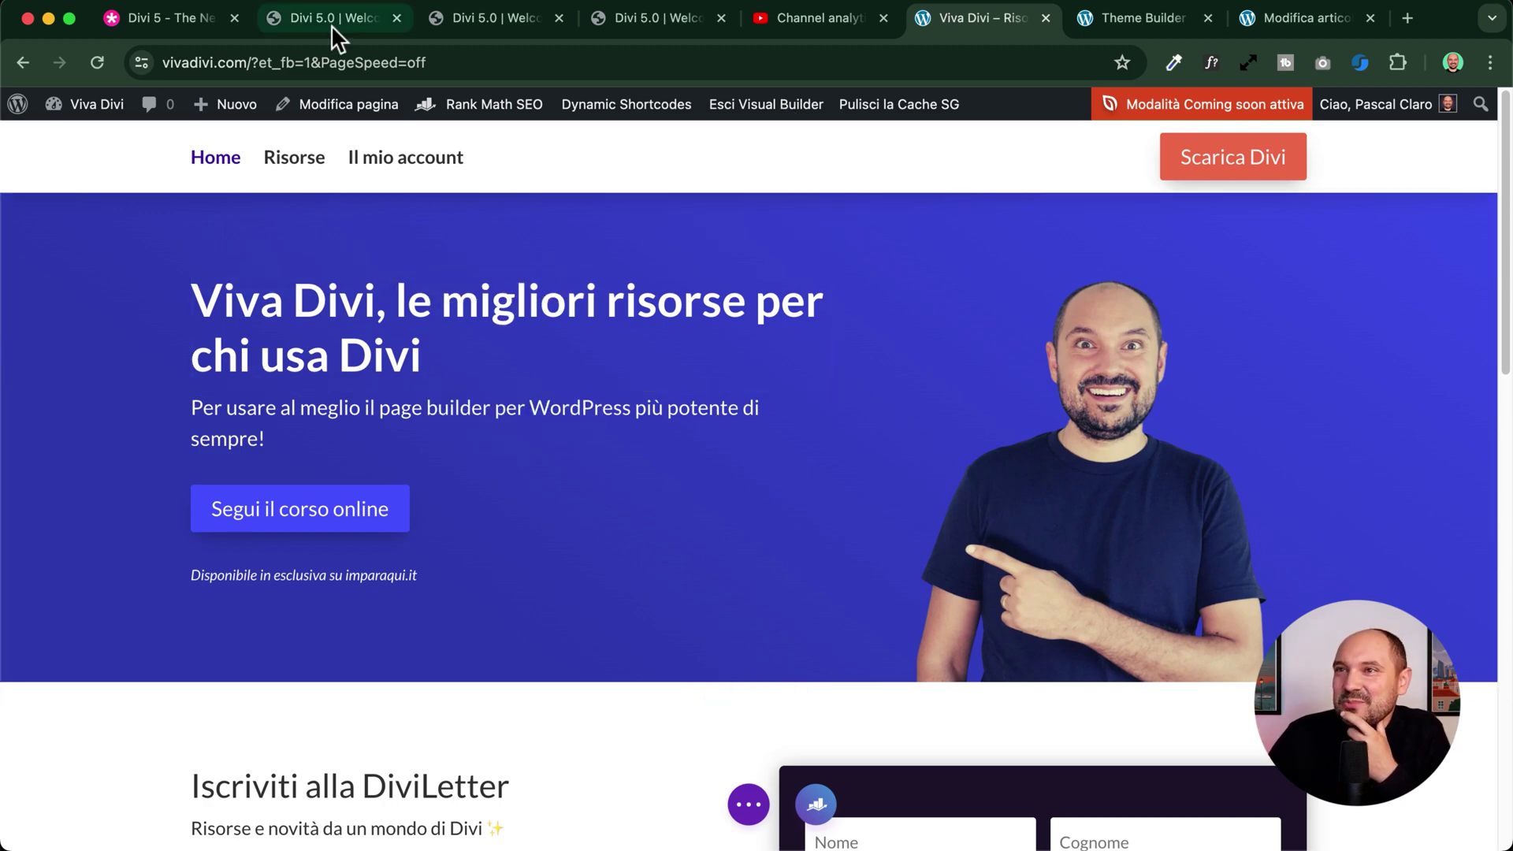
# - Launch a fresh Divi 5 alpha demo from the Elegant Themes Divi 5 page and look over its first section
pyautogui.click(145, 17)
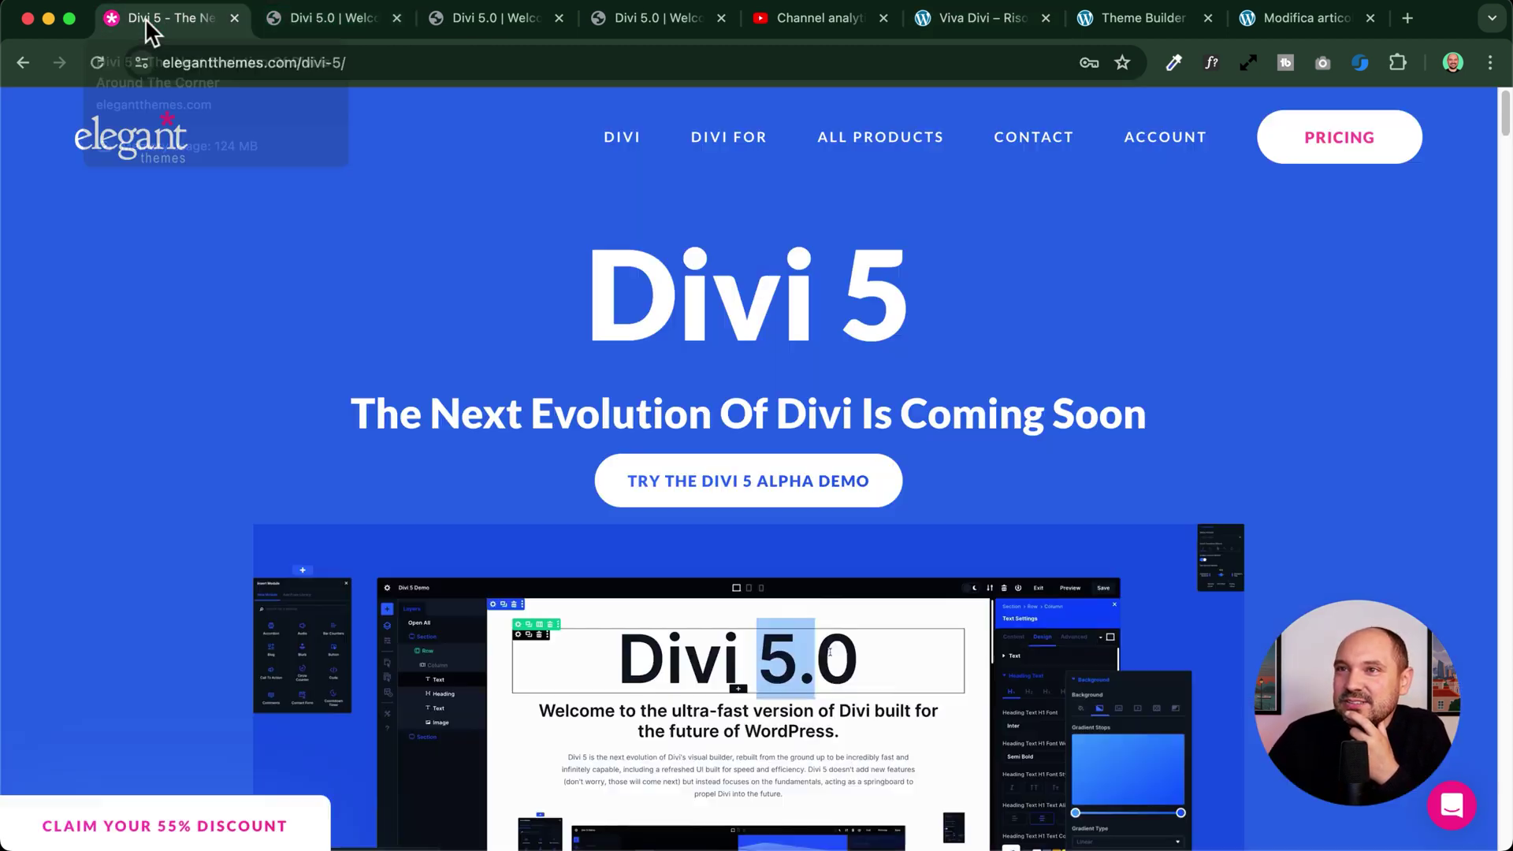
pyautogui.click(691, 473)
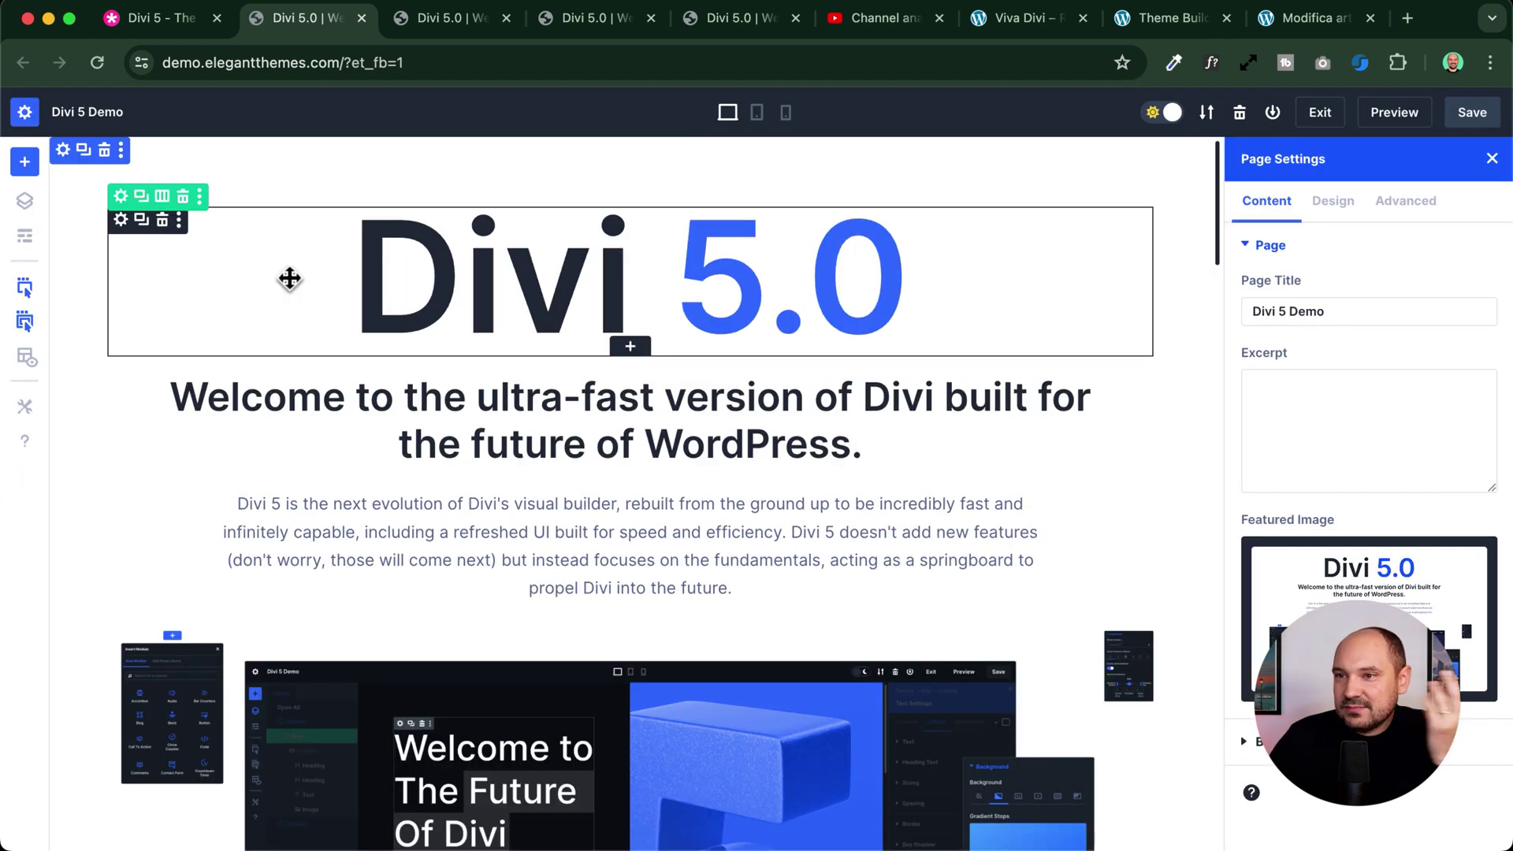
pyautogui.scroll(-15, 631, 567)
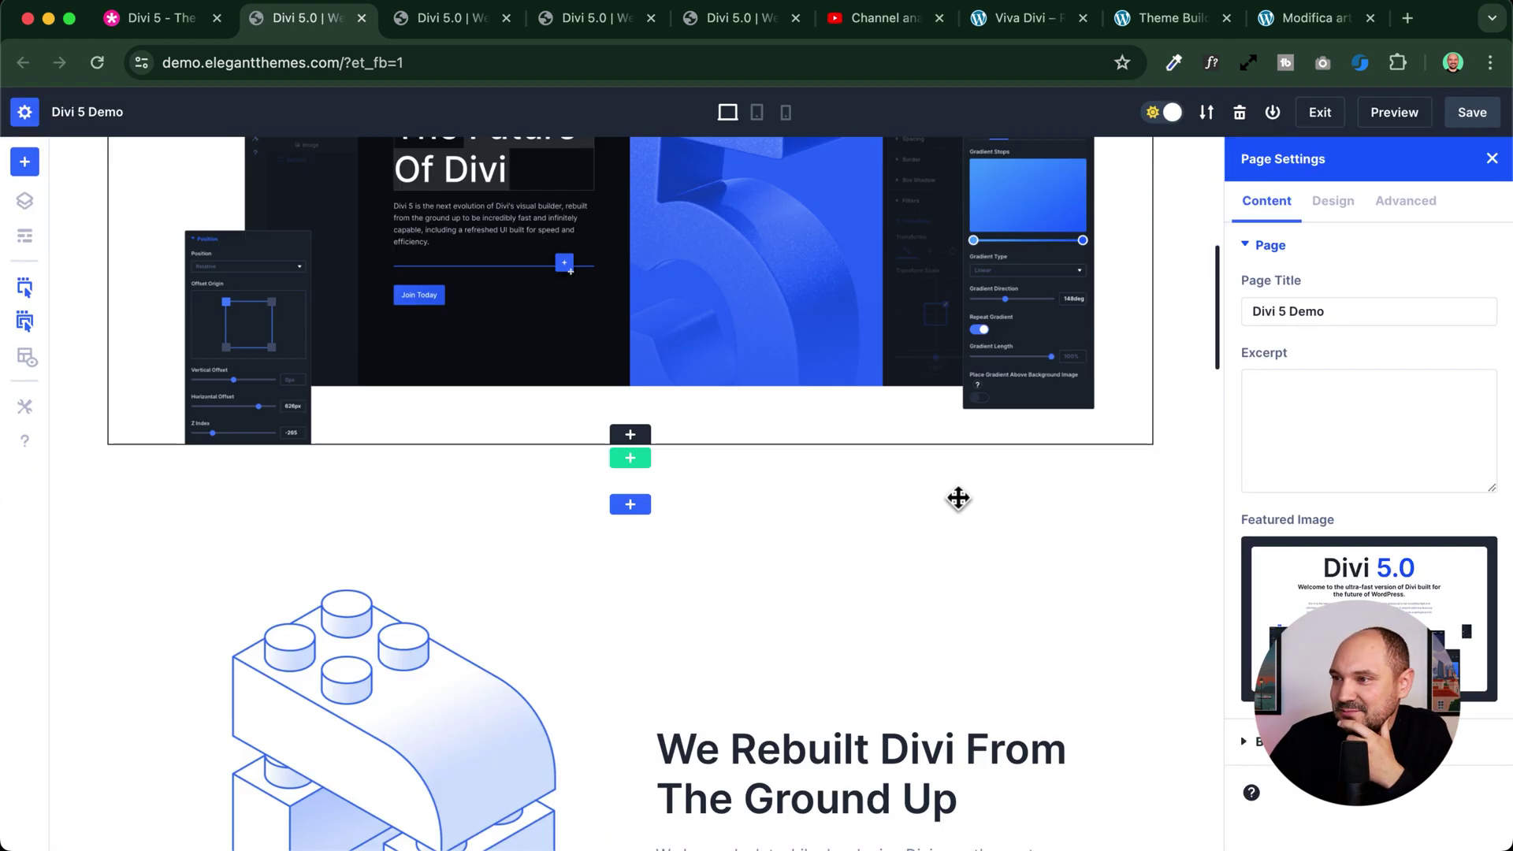
pyautogui.scroll(15, 712, 466)
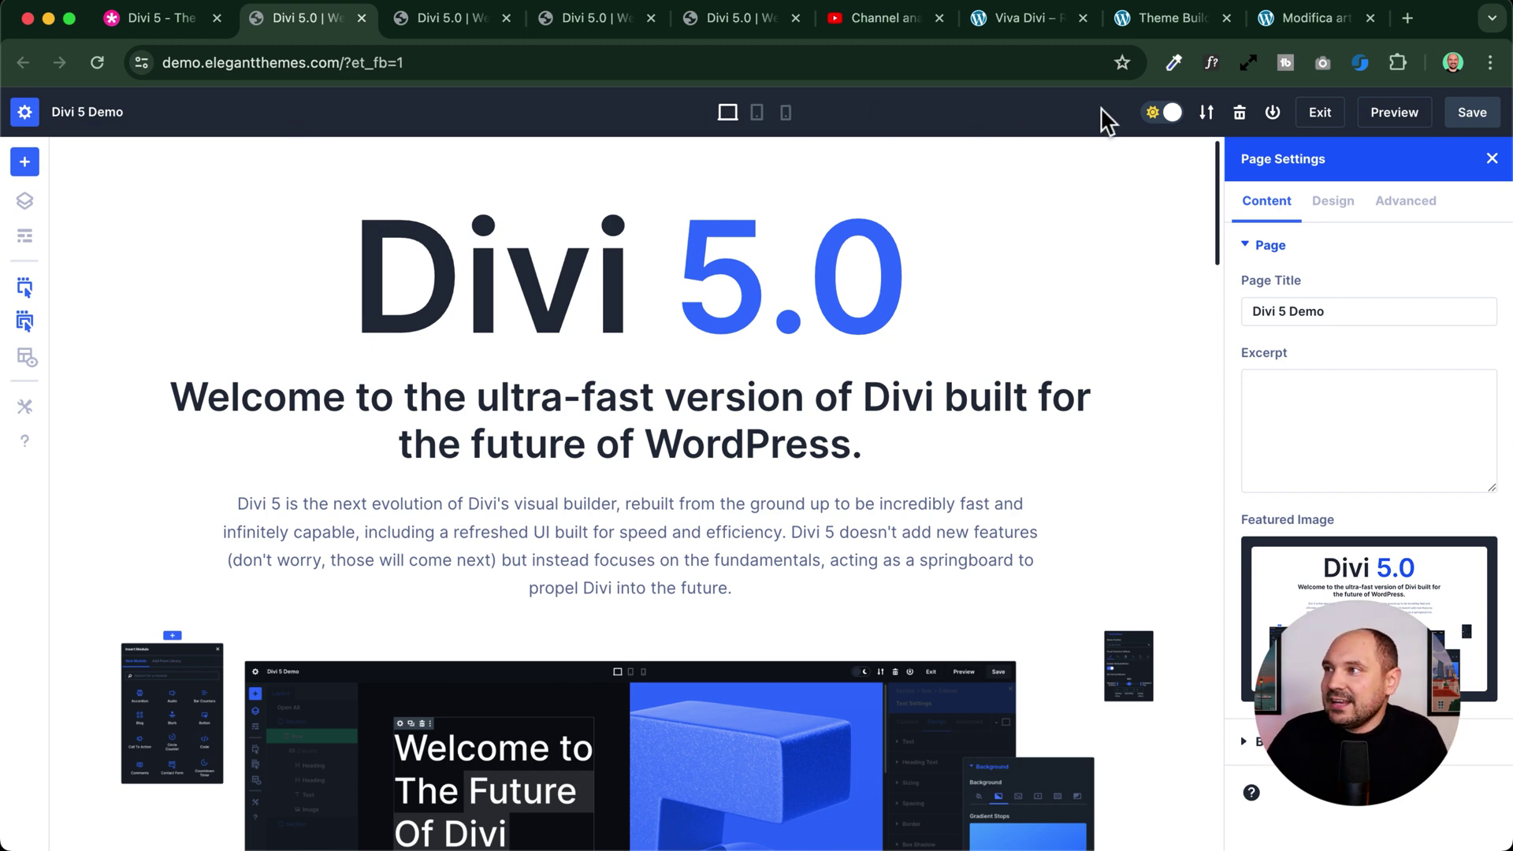
# - Toggle the builder interface between dark and light mode, ending in light mode
pyautogui.click(1162, 114)
pyautogui.click(1162, 115)
pyautogui.click(1162, 114)
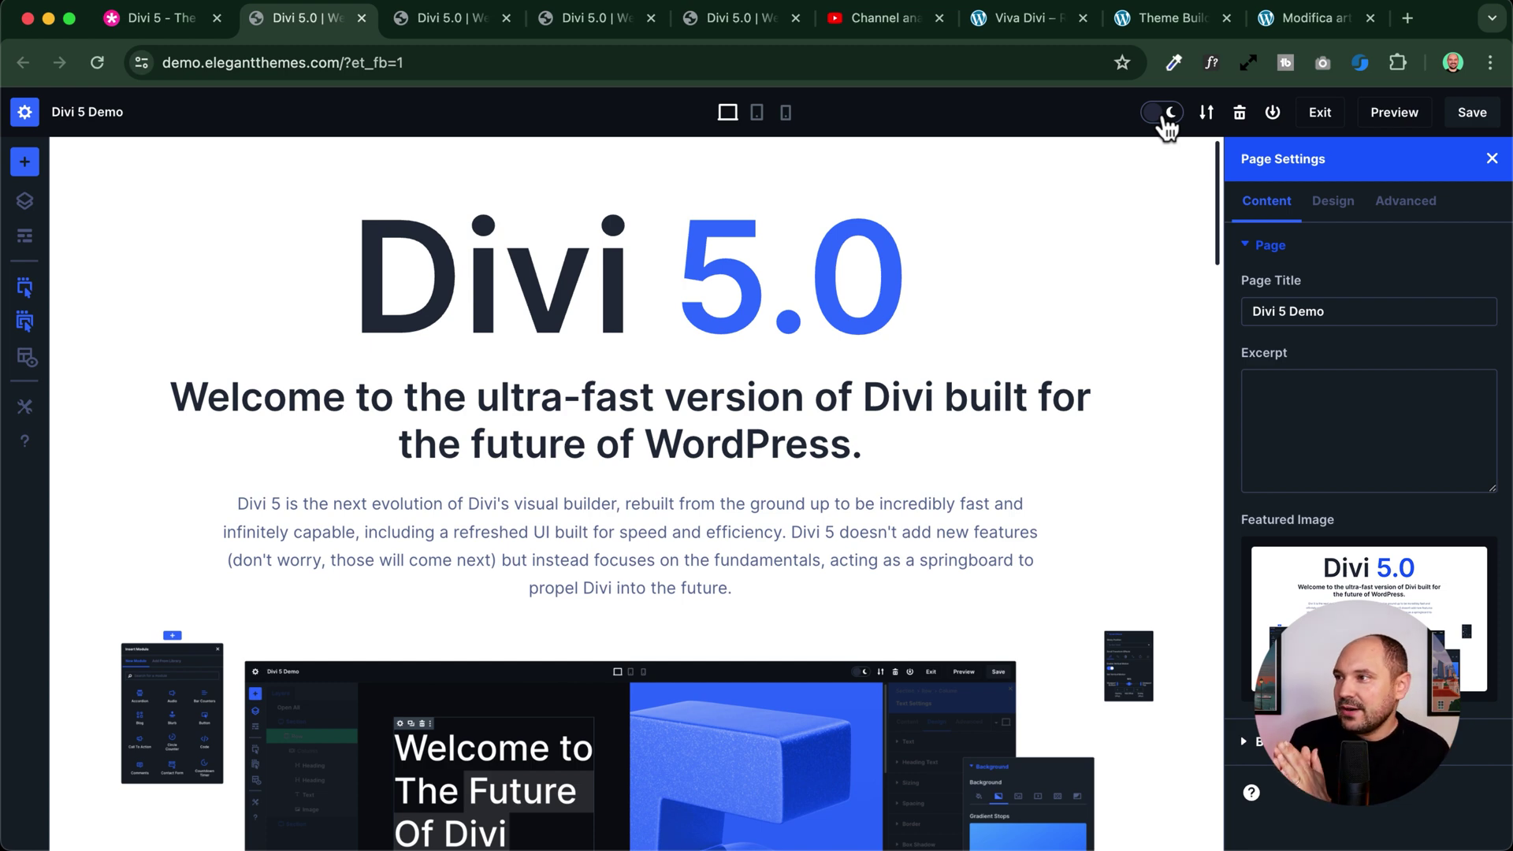
pyautogui.click(1166, 127)
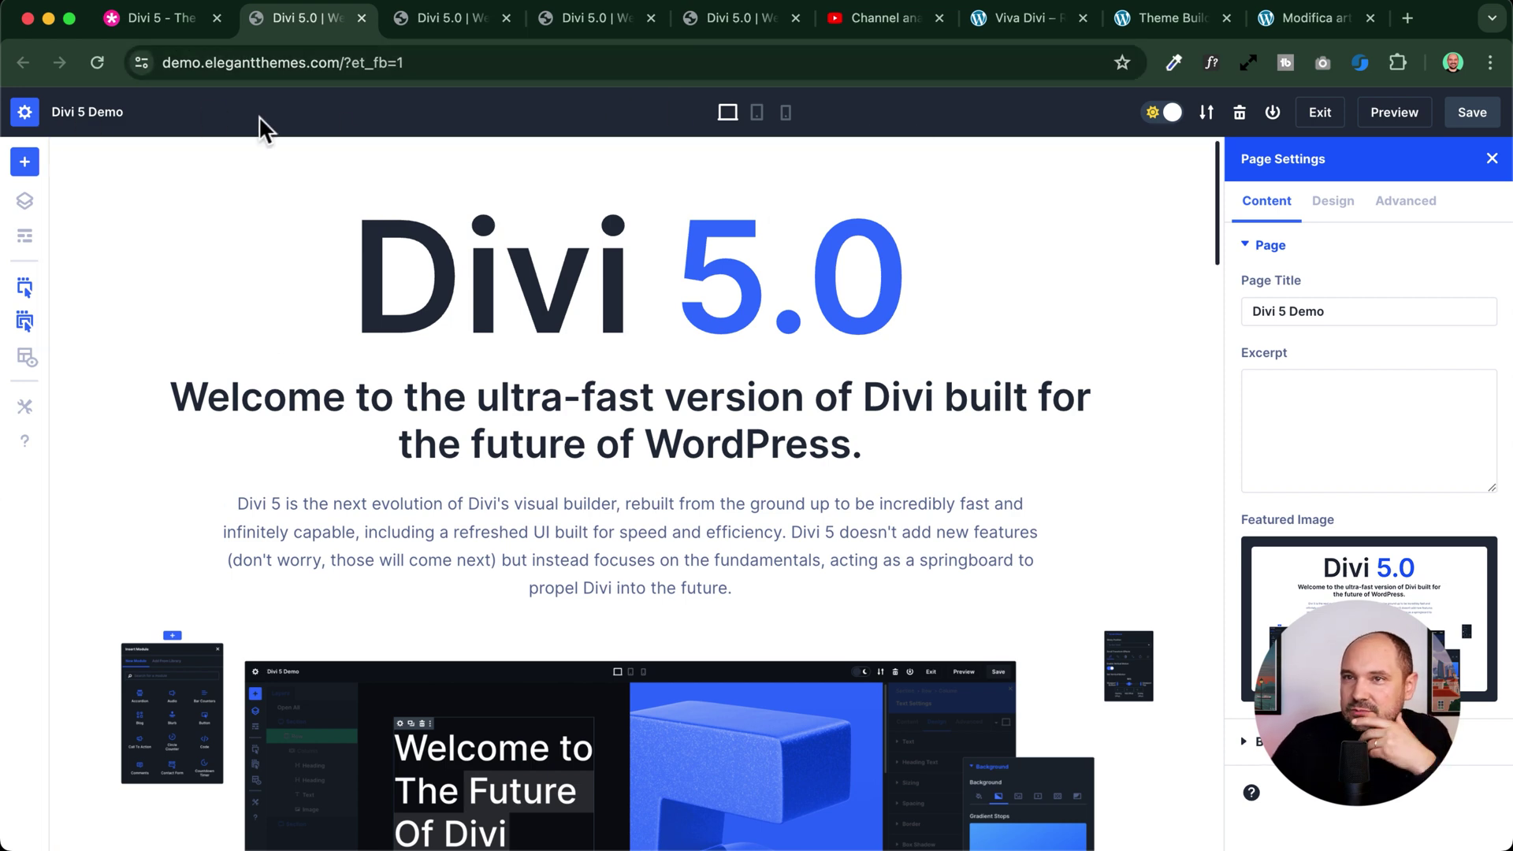
# - Turn on X-Ray mode to outline the page elements and turn it off again
pyautogui.scroll(5, 549, 120)
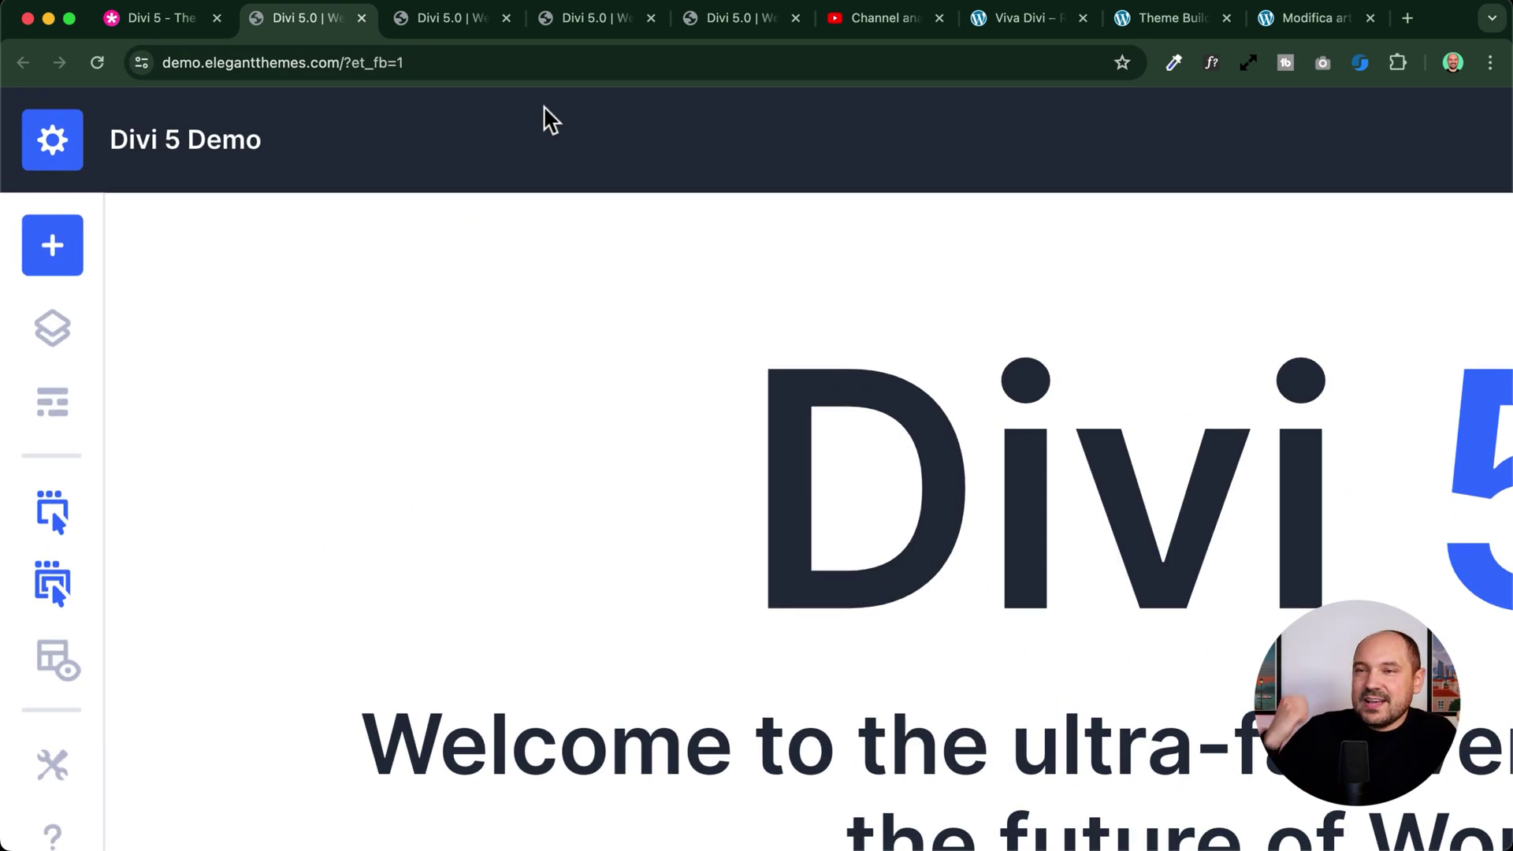
pyautogui.scroll(-5, 542, 105)
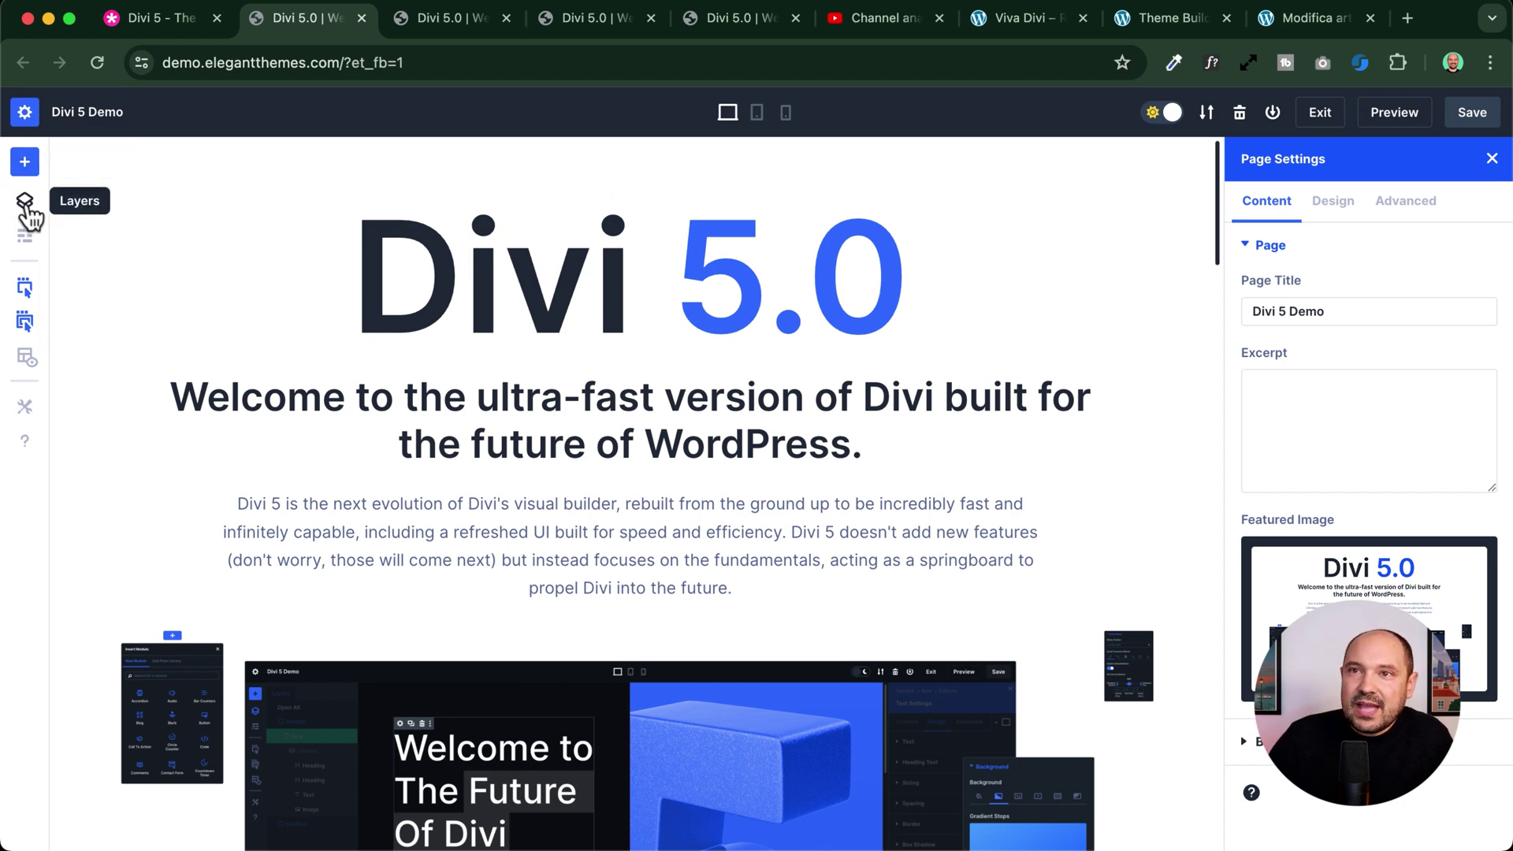
pyautogui.click(26, 359)
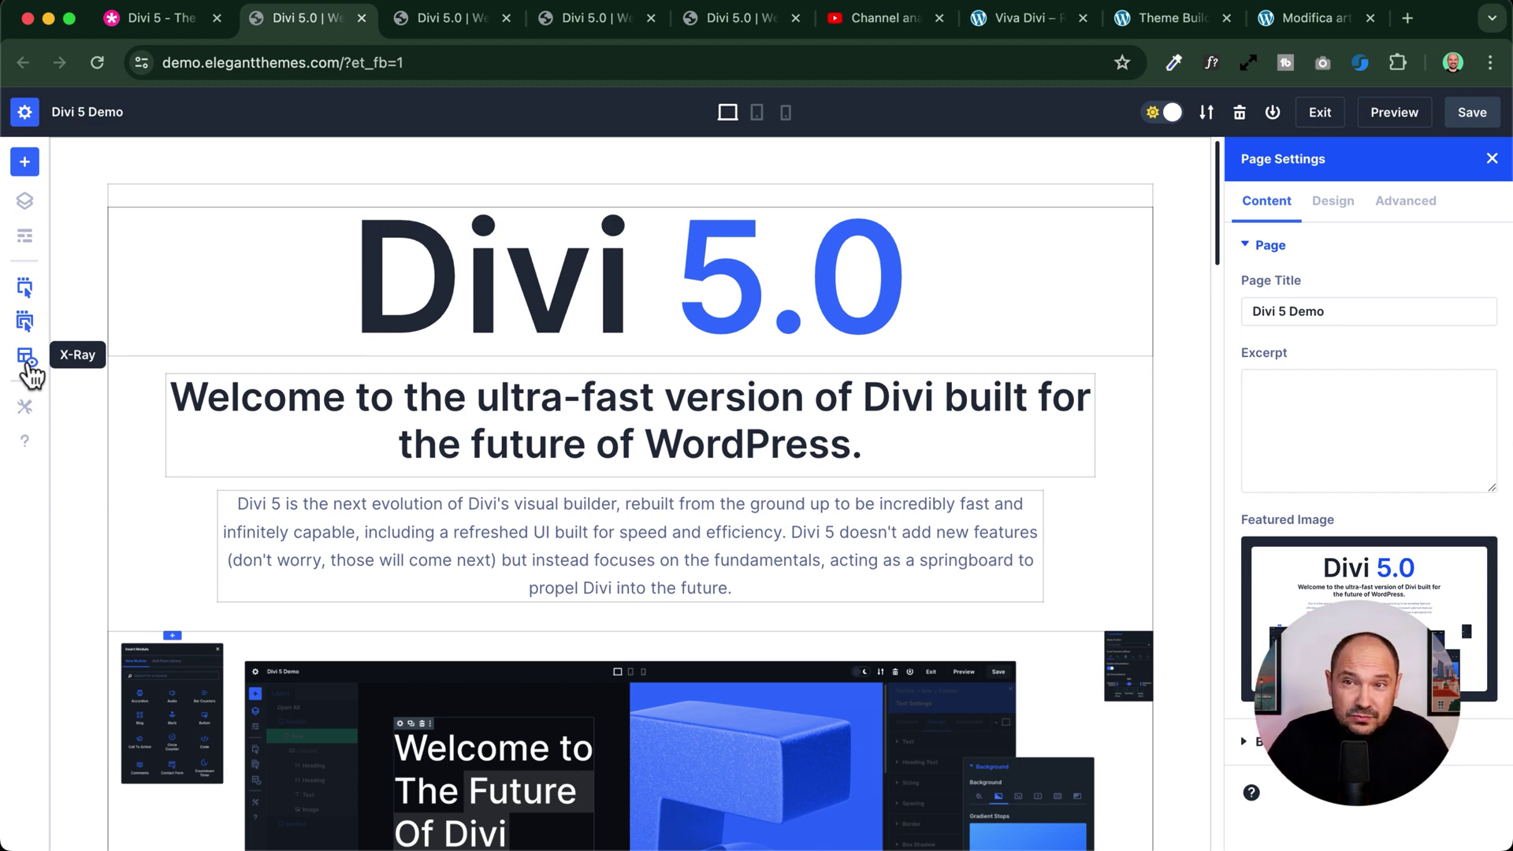
pyautogui.click(28, 362)
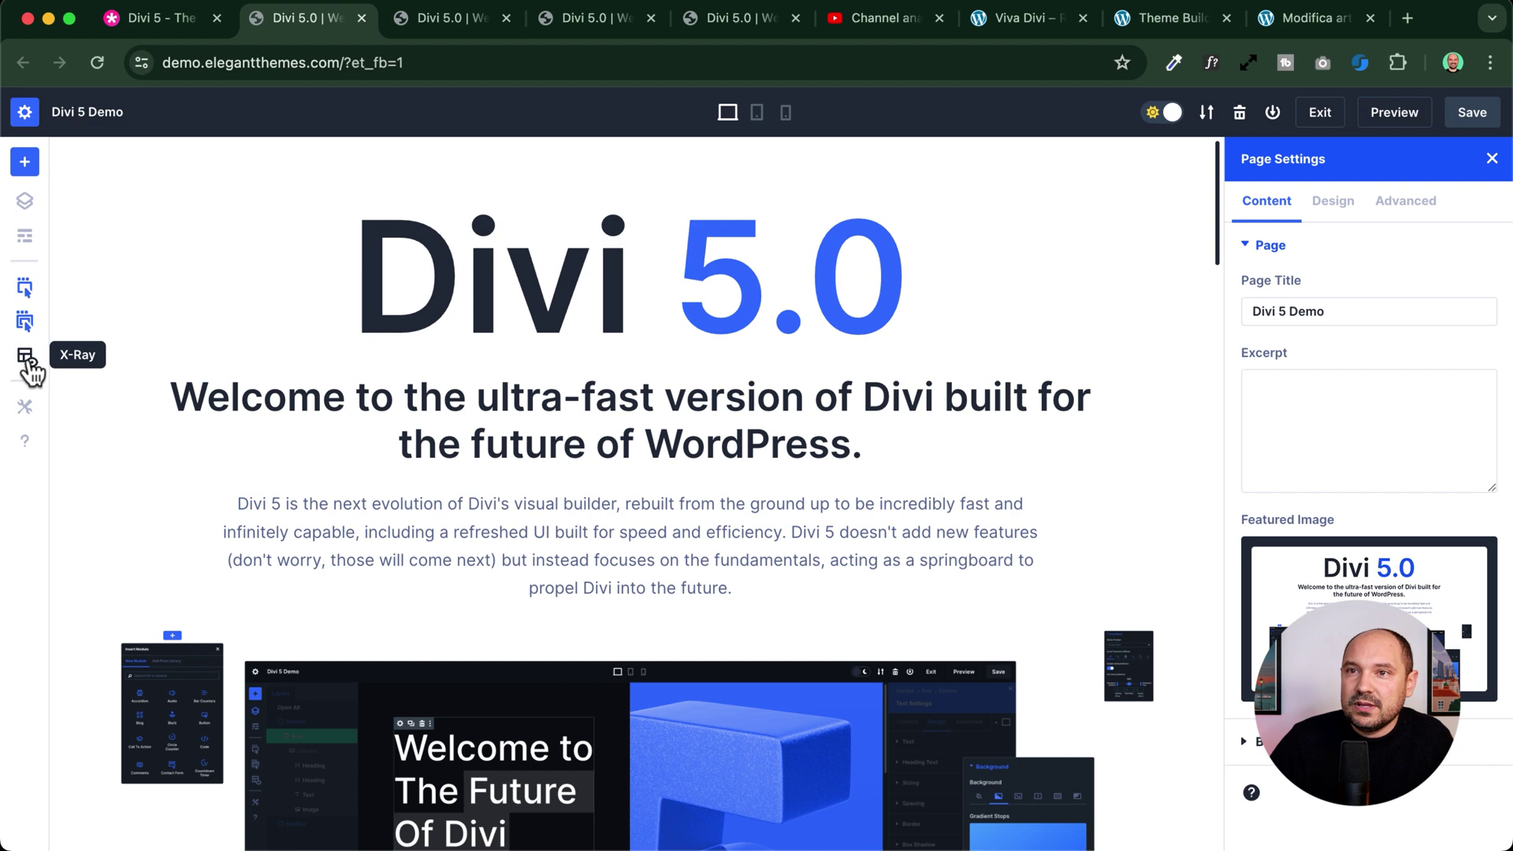
# - Preview the page in Wireframe View, return to the visual layout and show the Layers list
pyautogui.click(26, 242)
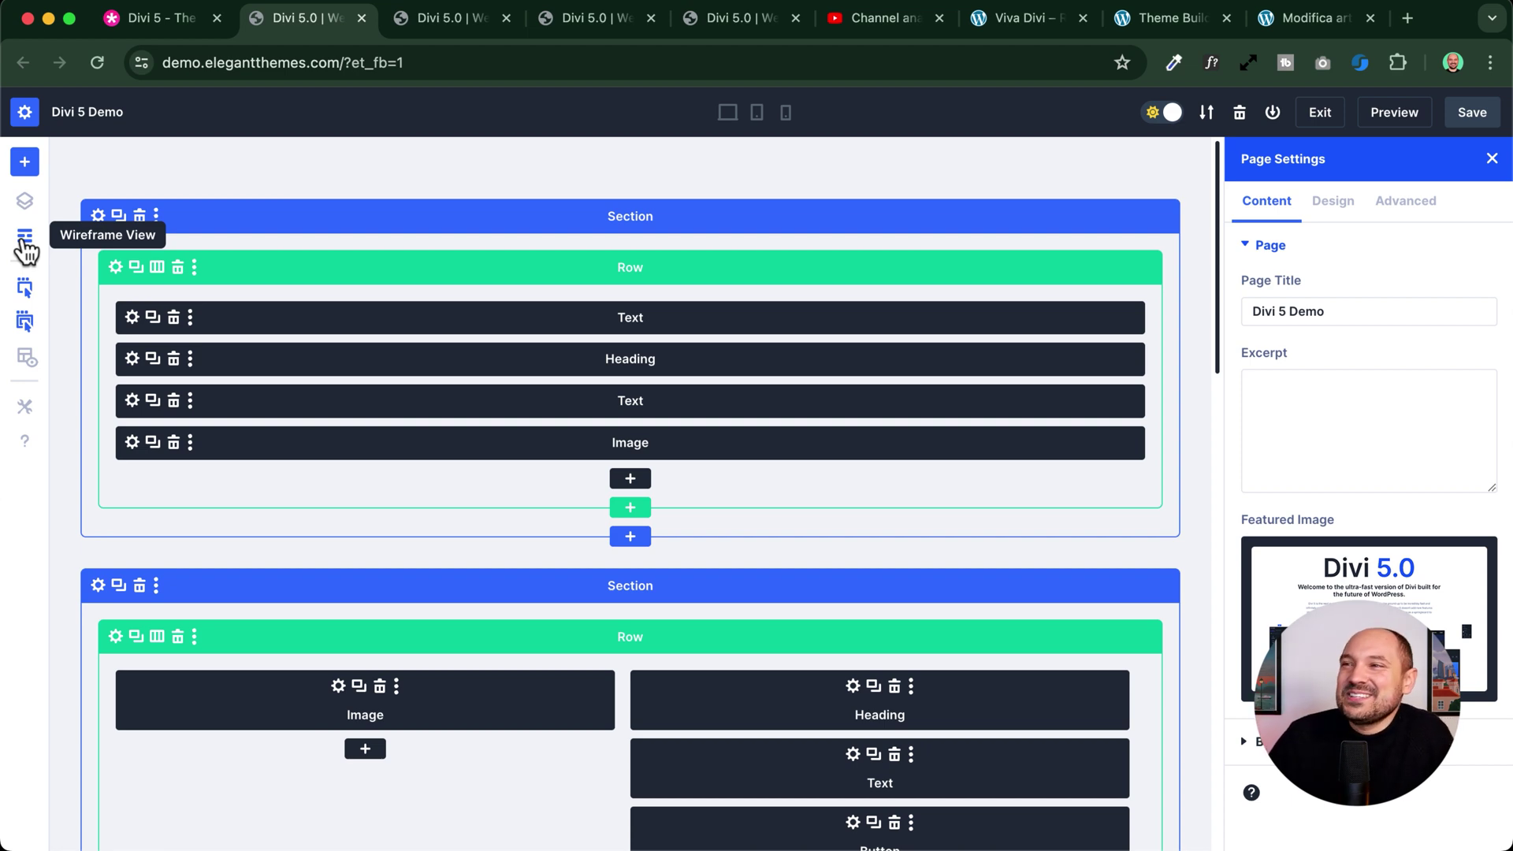
pyautogui.click(26, 250)
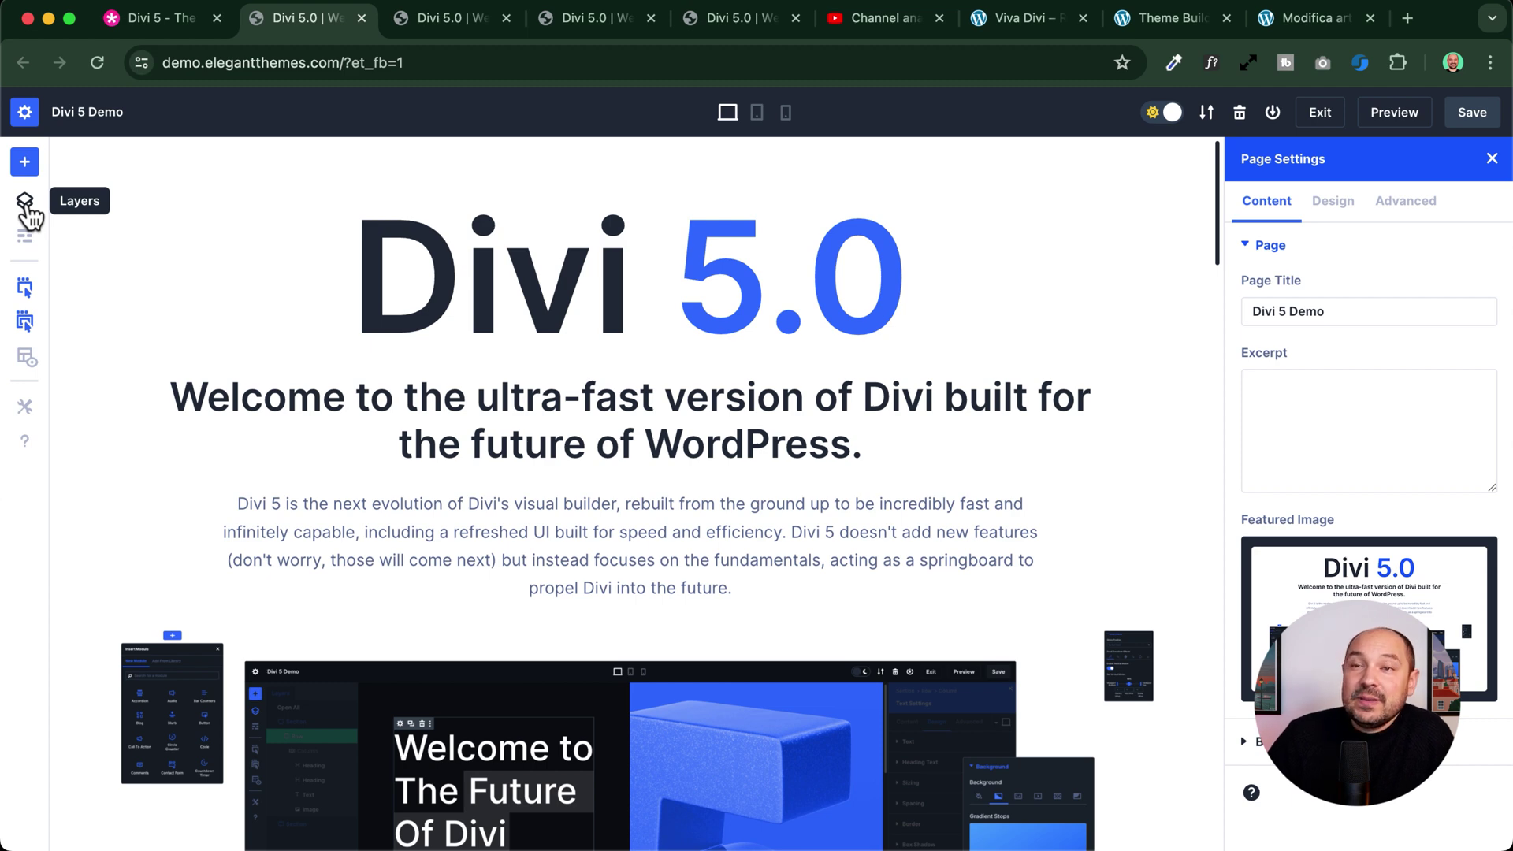
pyautogui.click(26, 203)
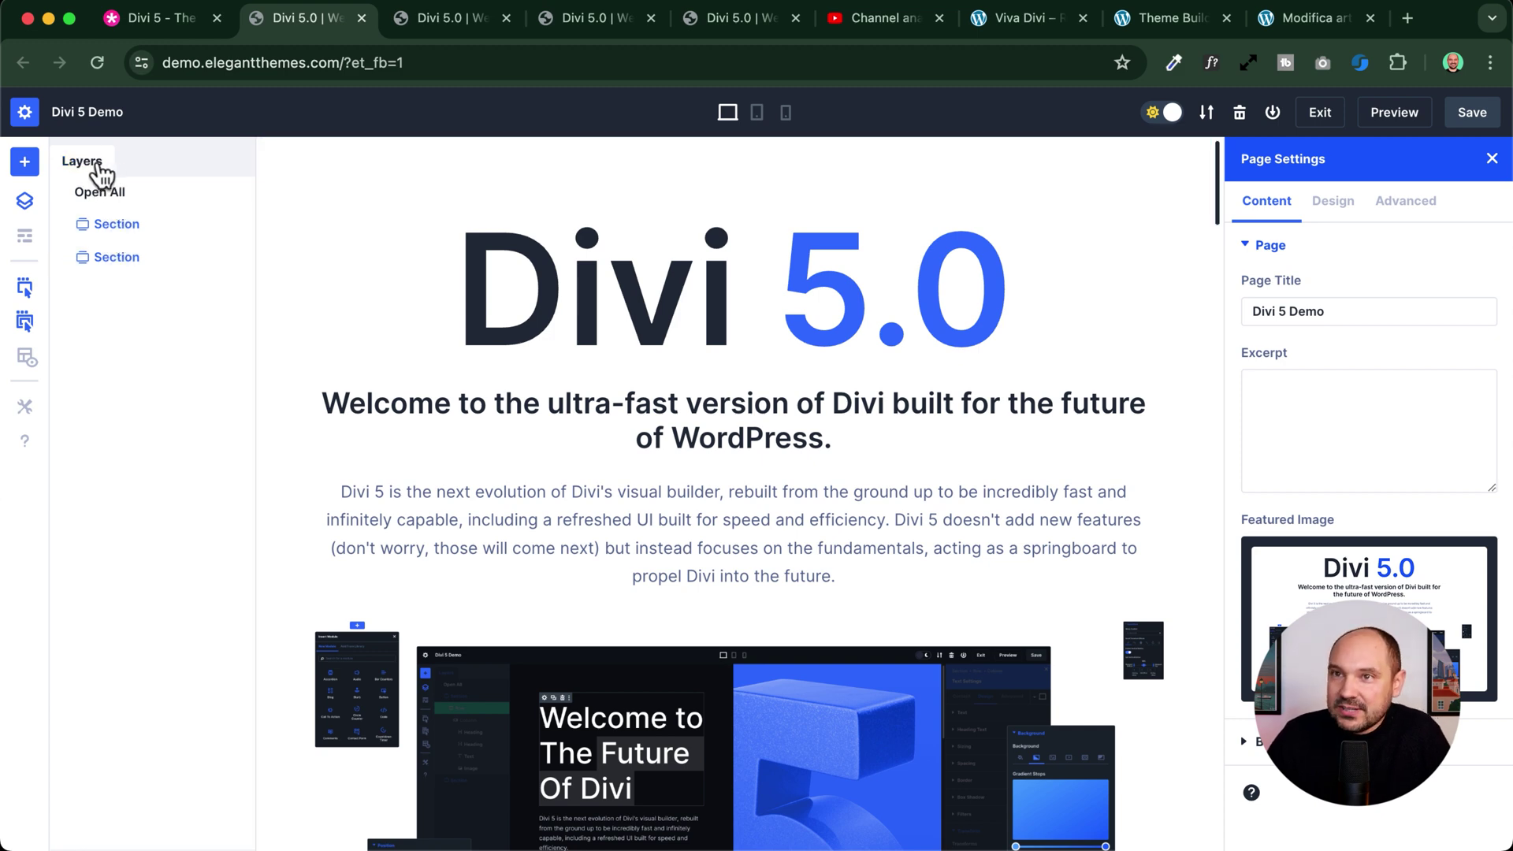
# - Show the block list view in the WordPress article editor and compare it with the Divi 5 demo's Layers list
pyautogui.click(1181, 19)
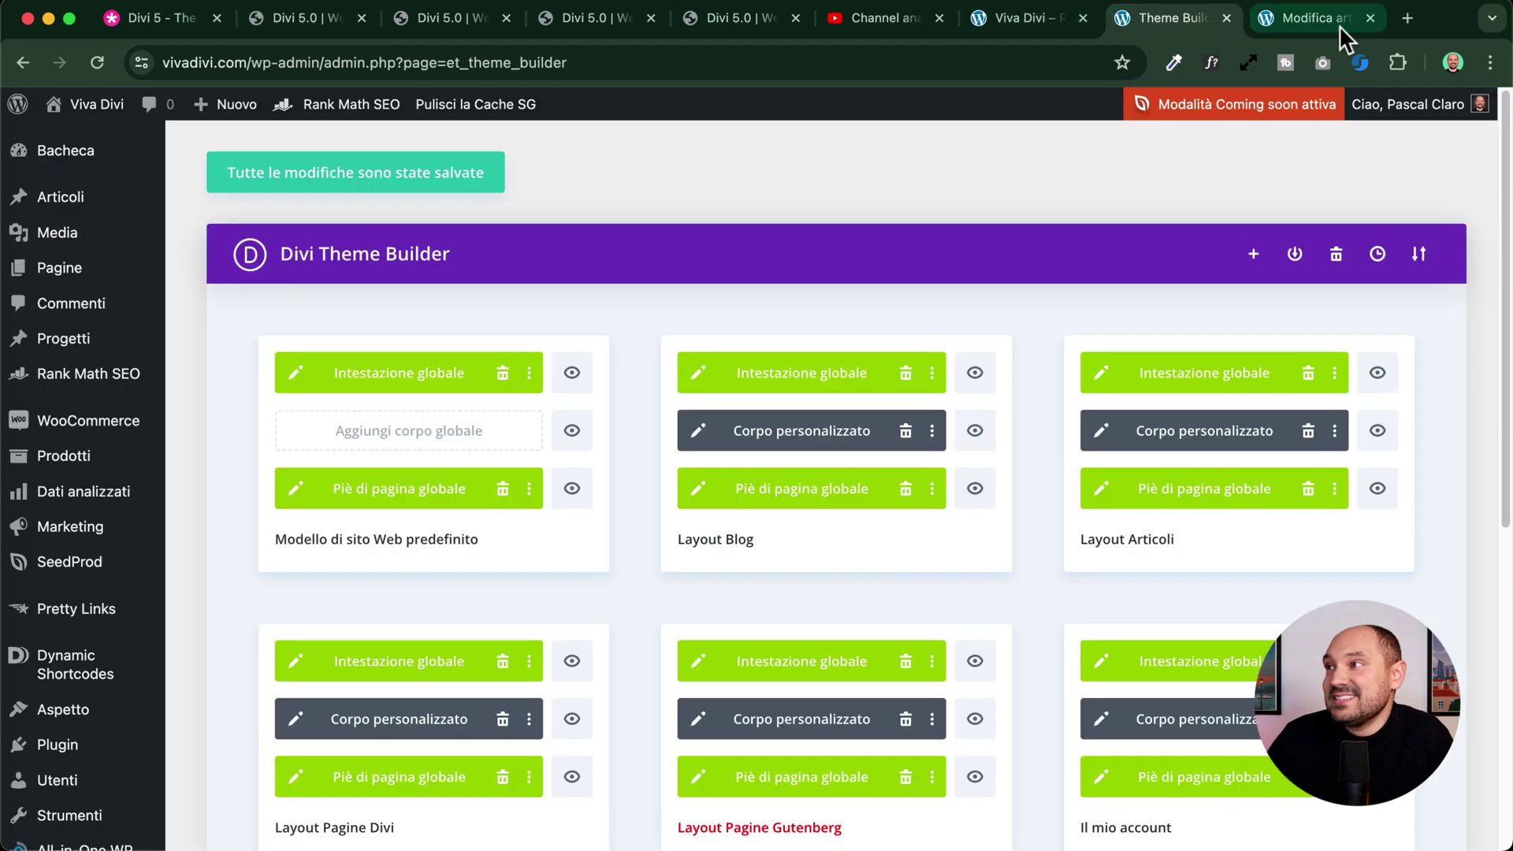
pyautogui.click(1324, 19)
pyautogui.click(264, 119)
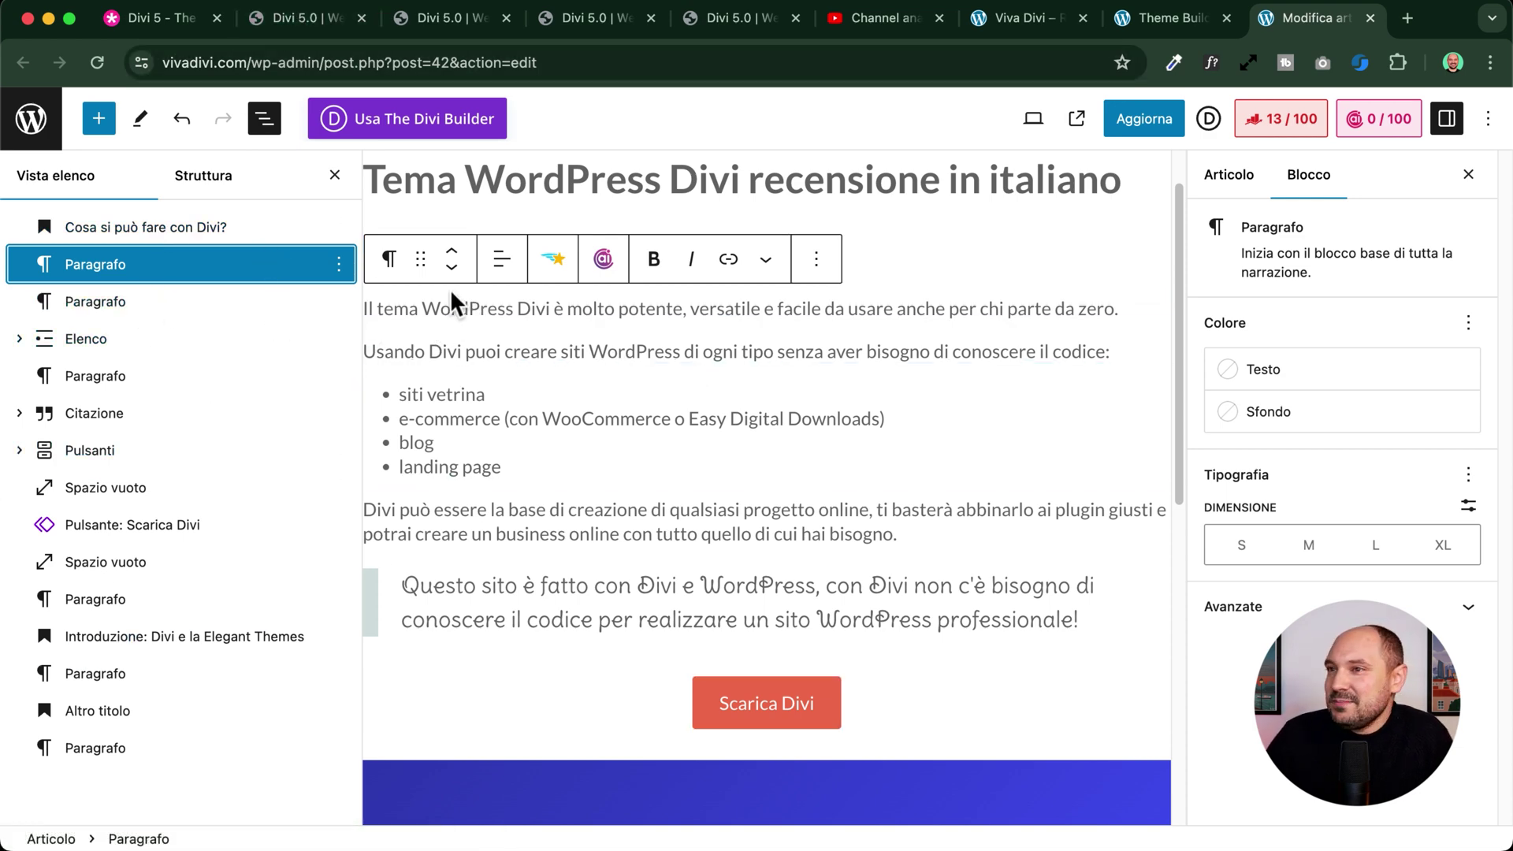
pyautogui.click(314, 19)
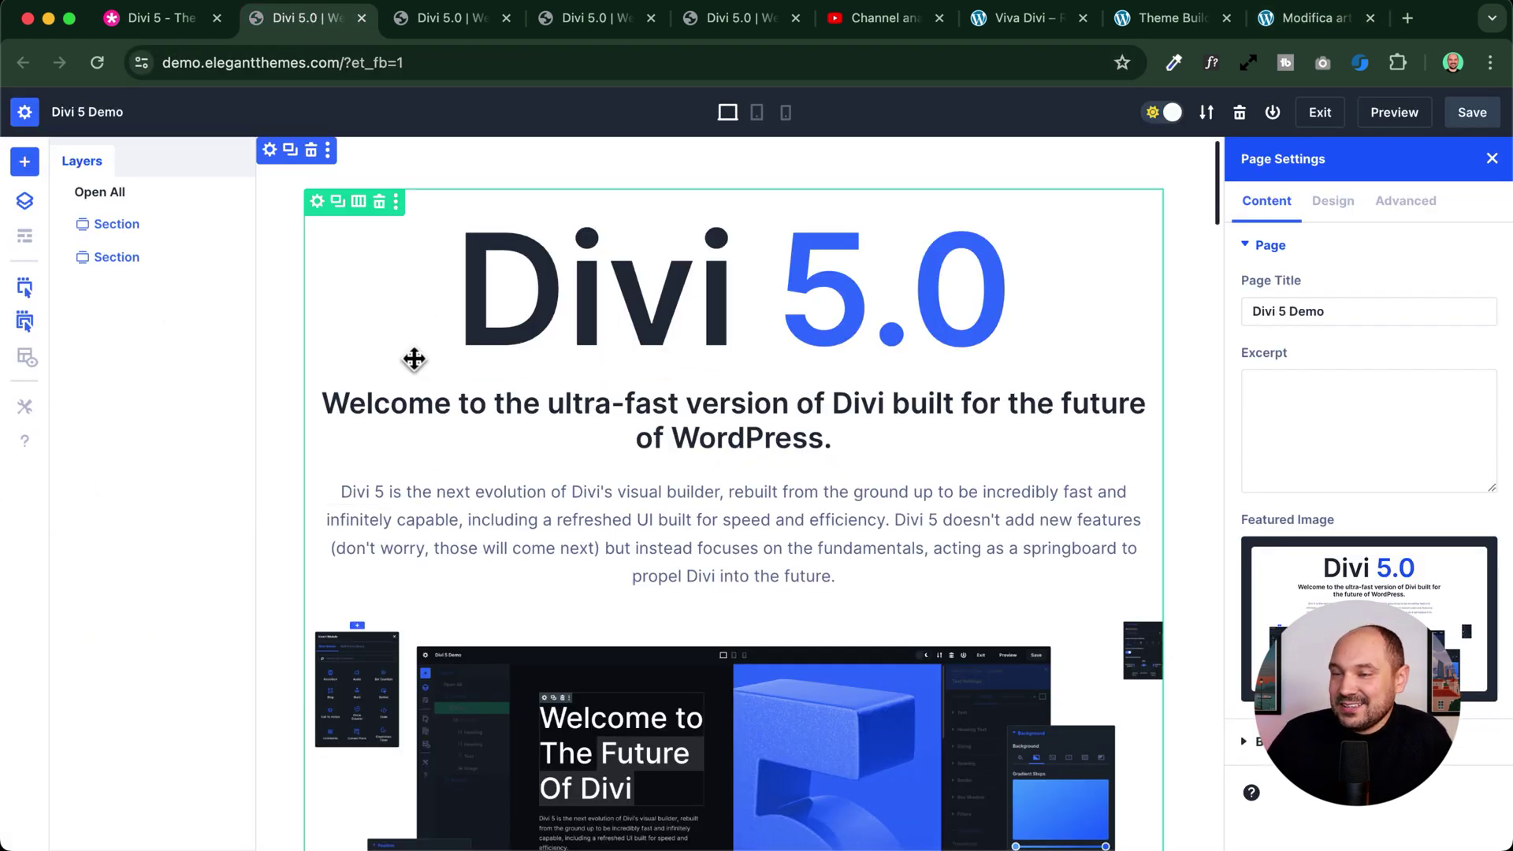
# - In the WordPress article, move the paragraph starting "Il tema WordPress Divi" down one block and back up repeatedly
pyautogui.click(1306, 19)
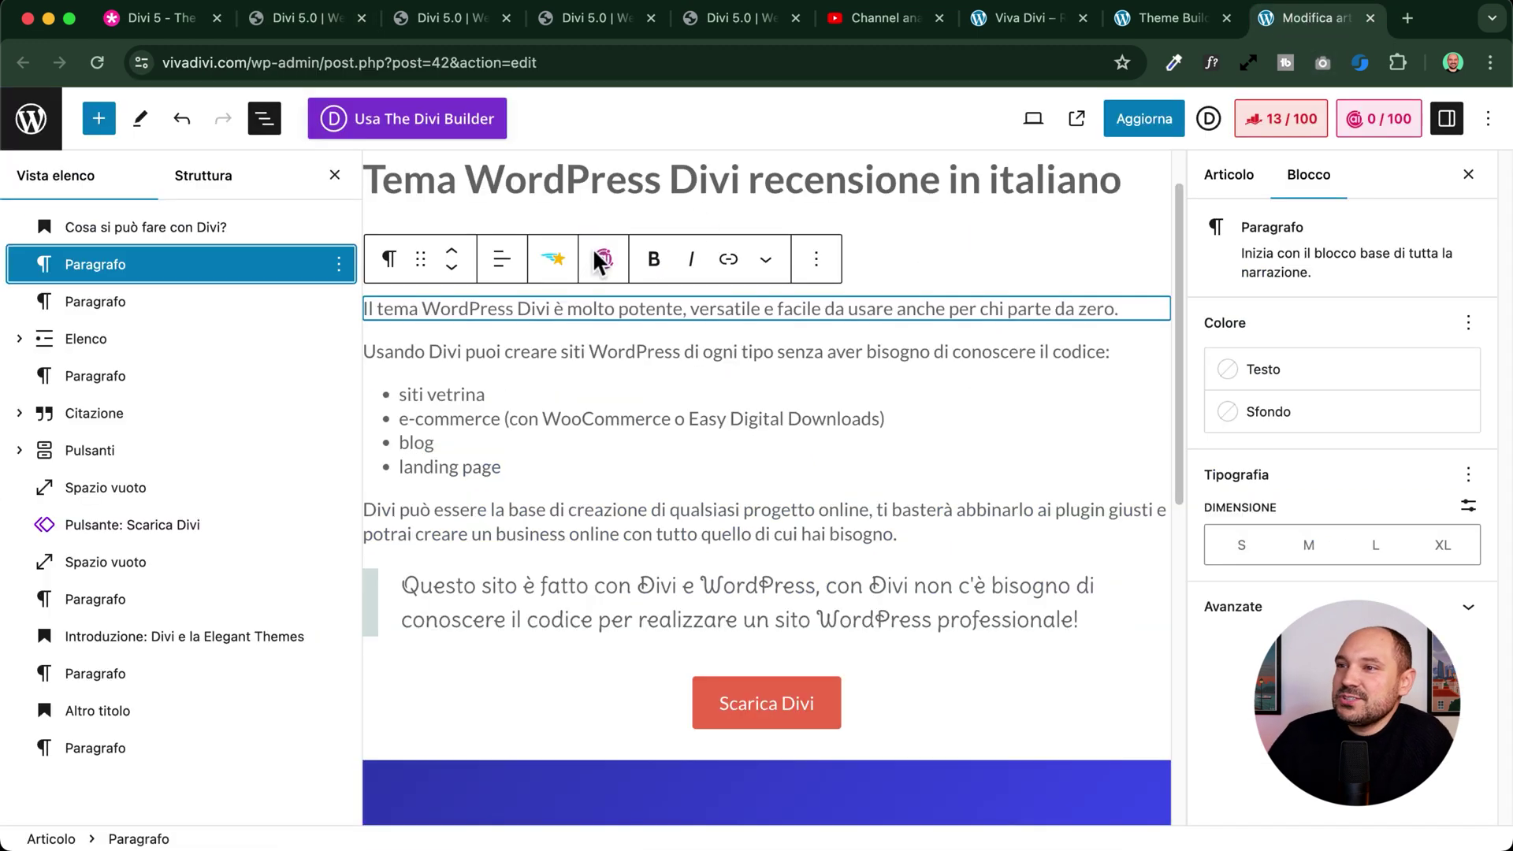
pyautogui.click(452, 269)
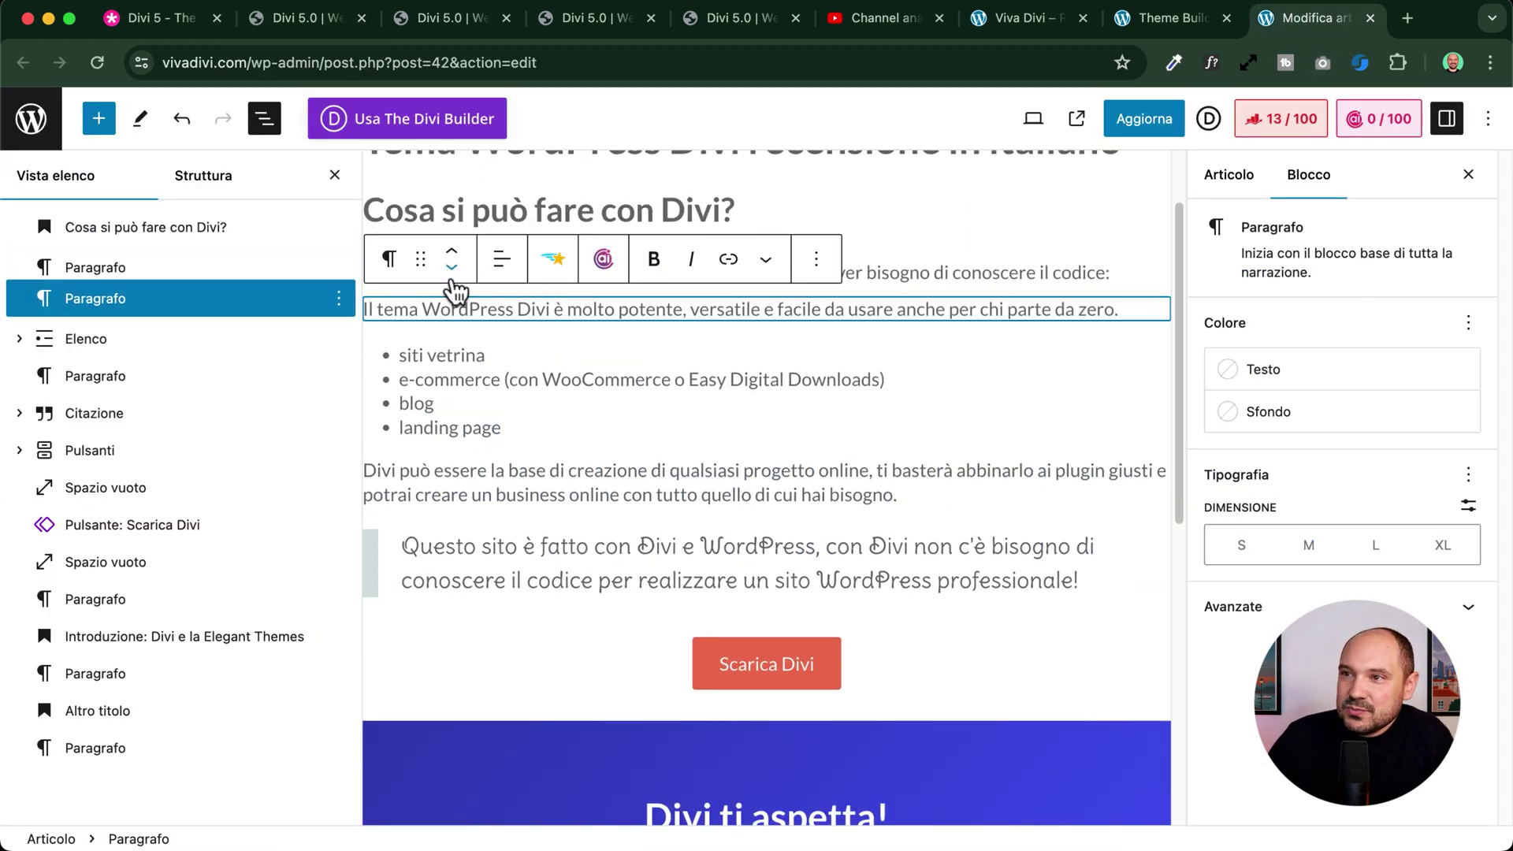
pyautogui.click(455, 267)
pyautogui.click(453, 254)
pyautogui.click(452, 254)
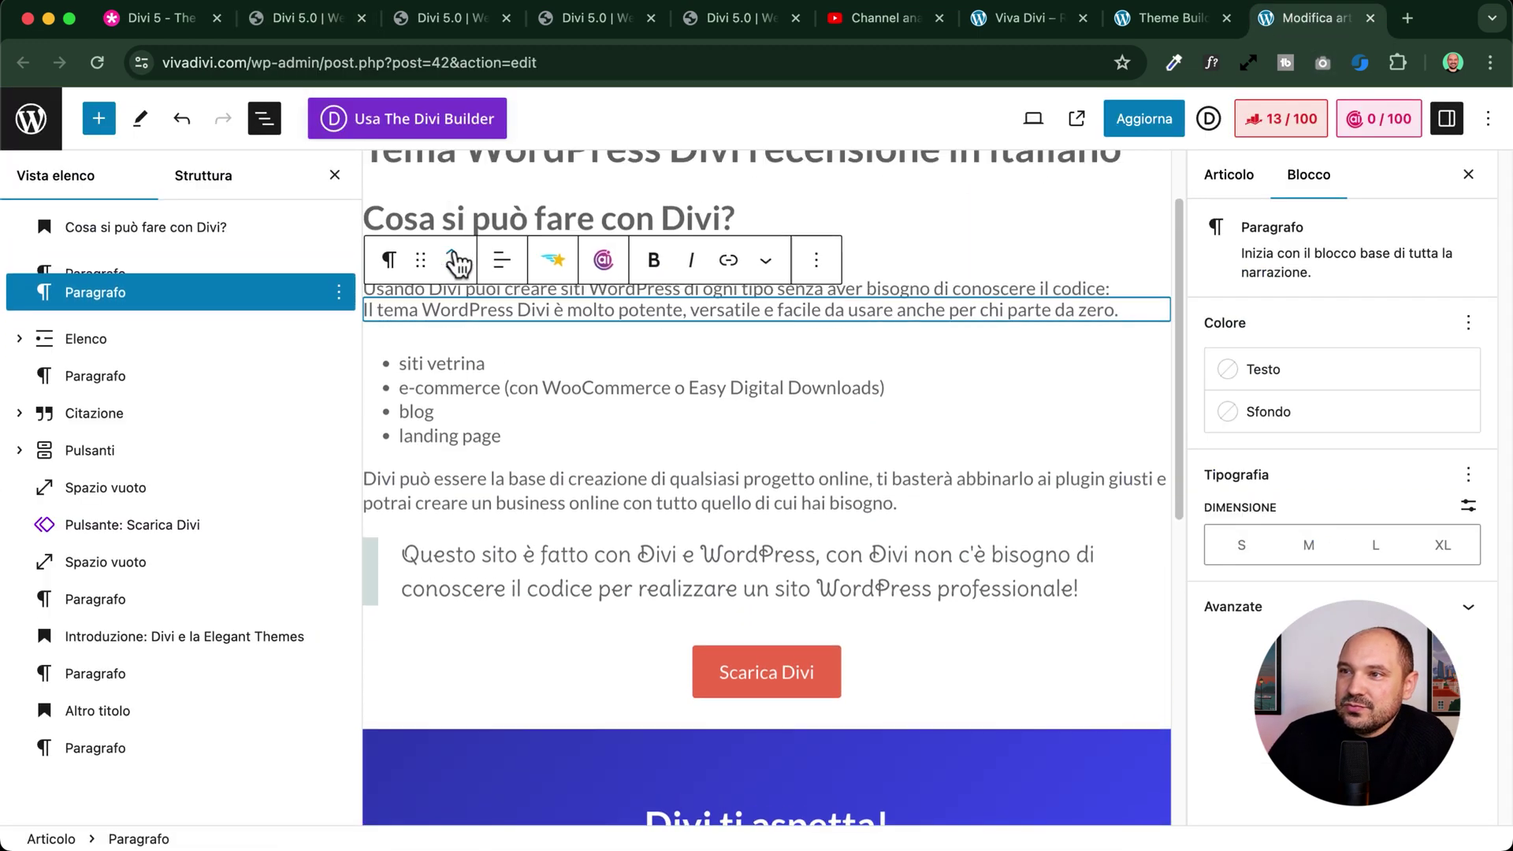
pyautogui.click(453, 269)
pyautogui.click(452, 254)
pyautogui.click(452, 269)
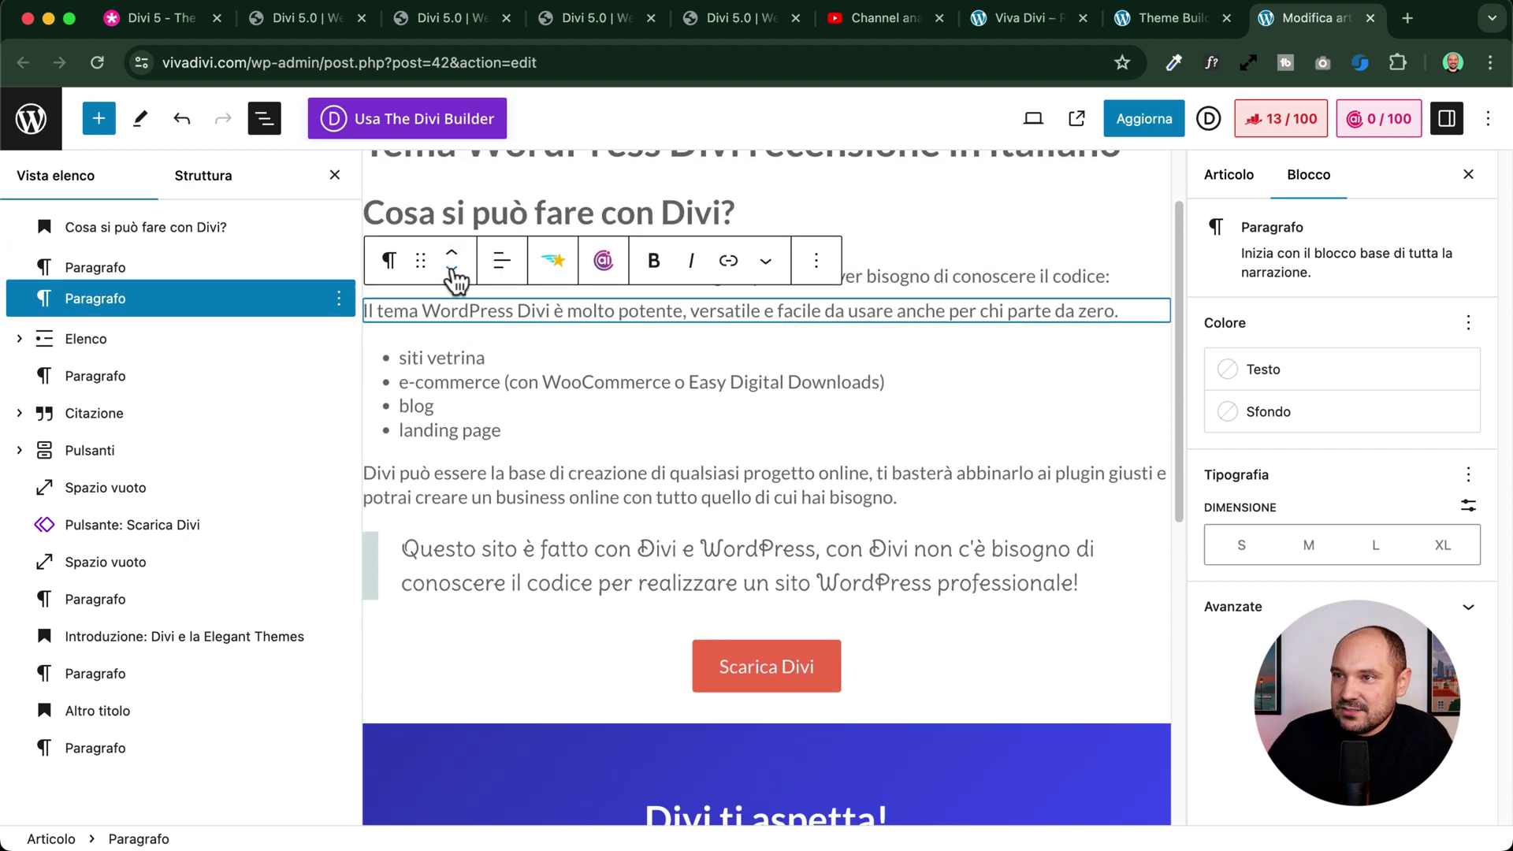
pyautogui.click(453, 269)
pyautogui.click(452, 254)
pyautogui.click(454, 253)
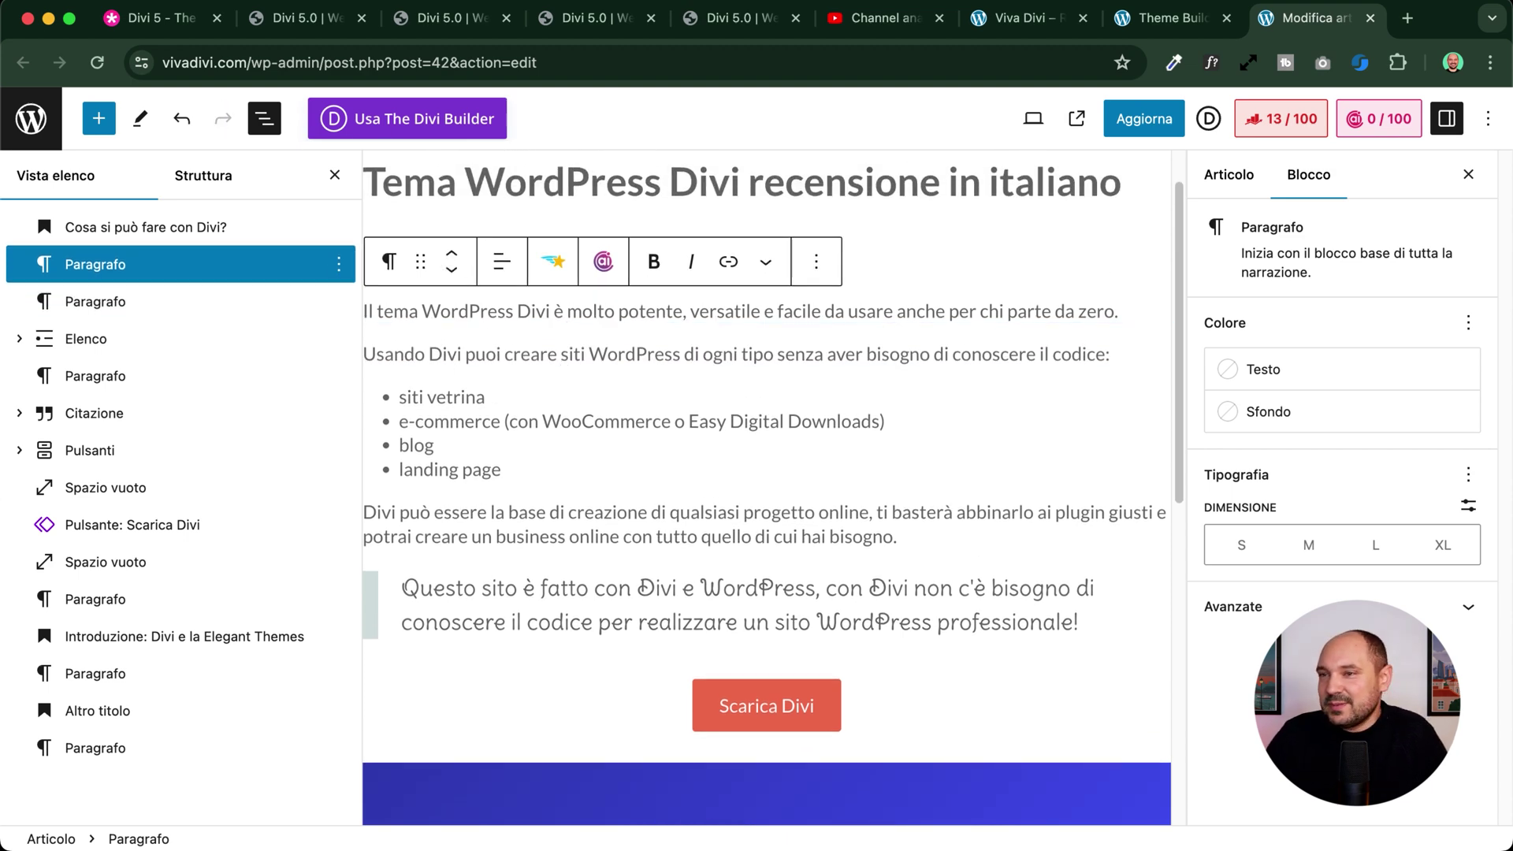
# - Return to the Divi 5 demo and try reordering the "Divi 5.0" text module, ending with it below the introductory paragraph
pyautogui.click(300, 17)
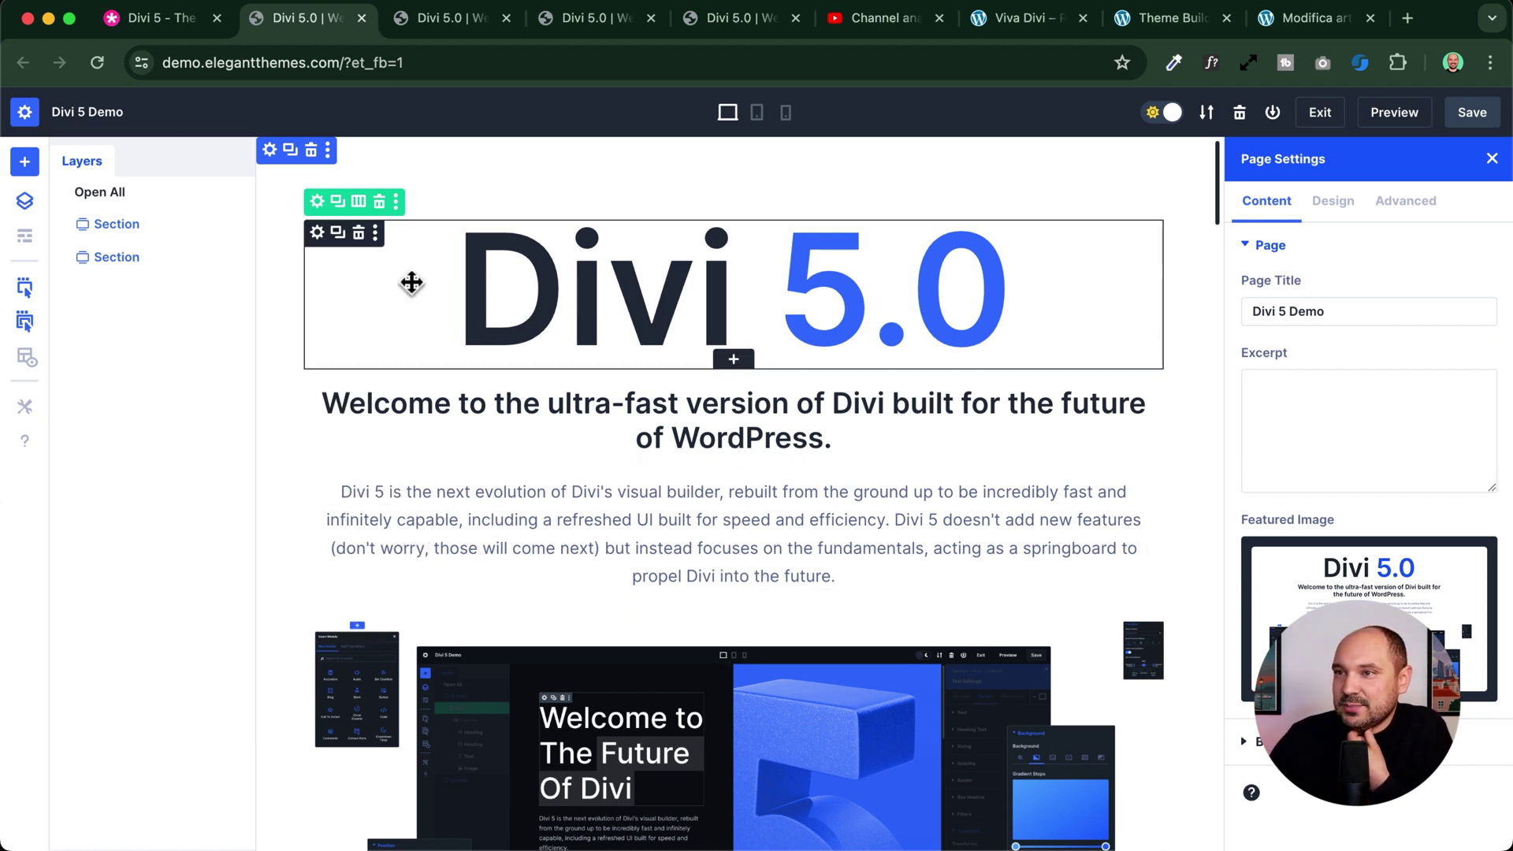
pyautogui.moveTo(402, 315); pyautogui.dragTo(479, 520)
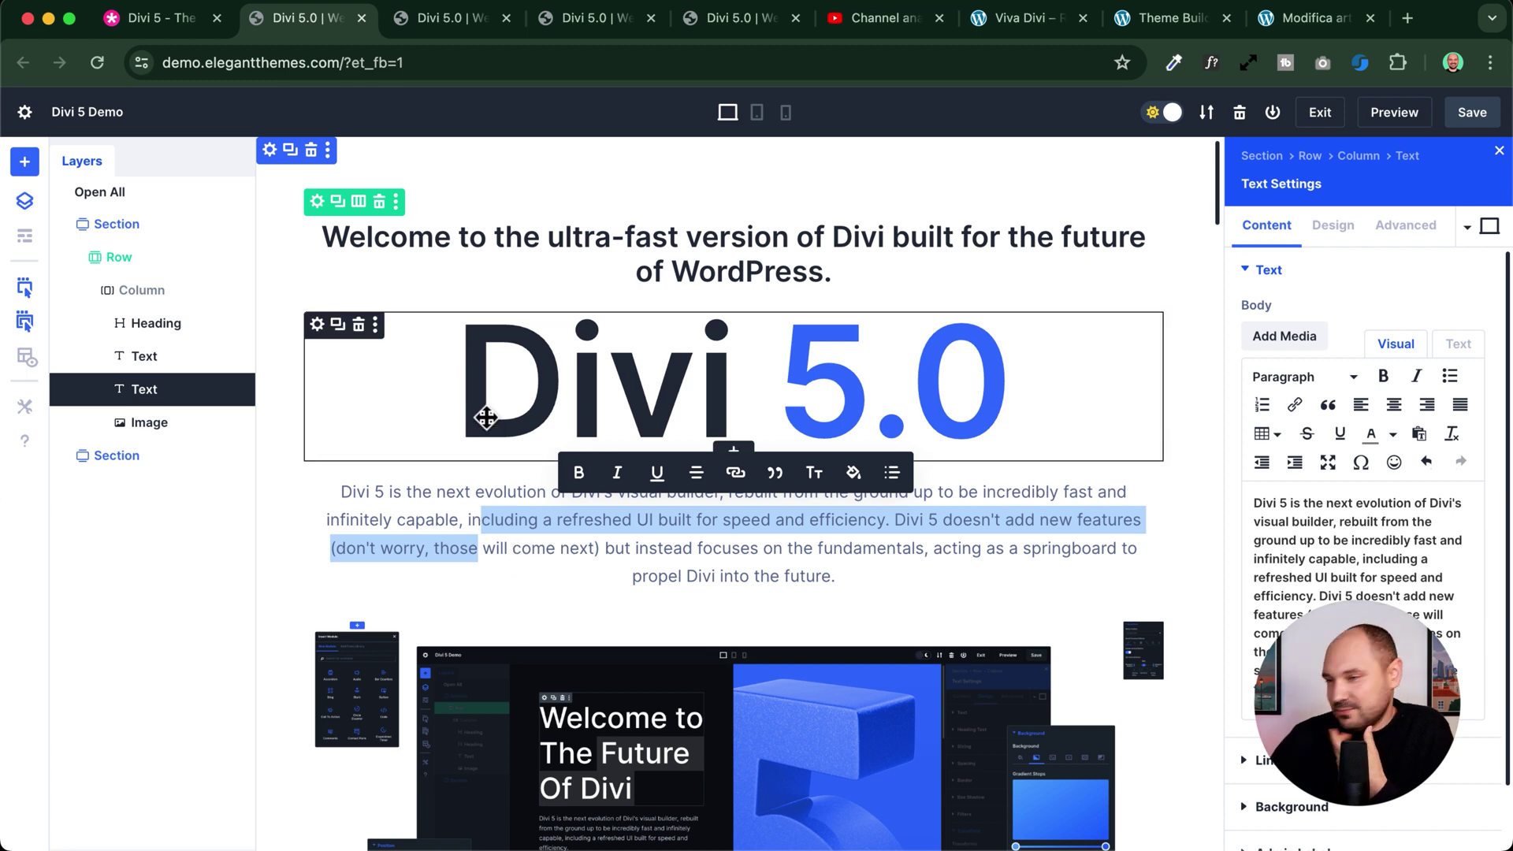
pyautogui.moveTo(420, 394); pyautogui.dragTo(426, 231)
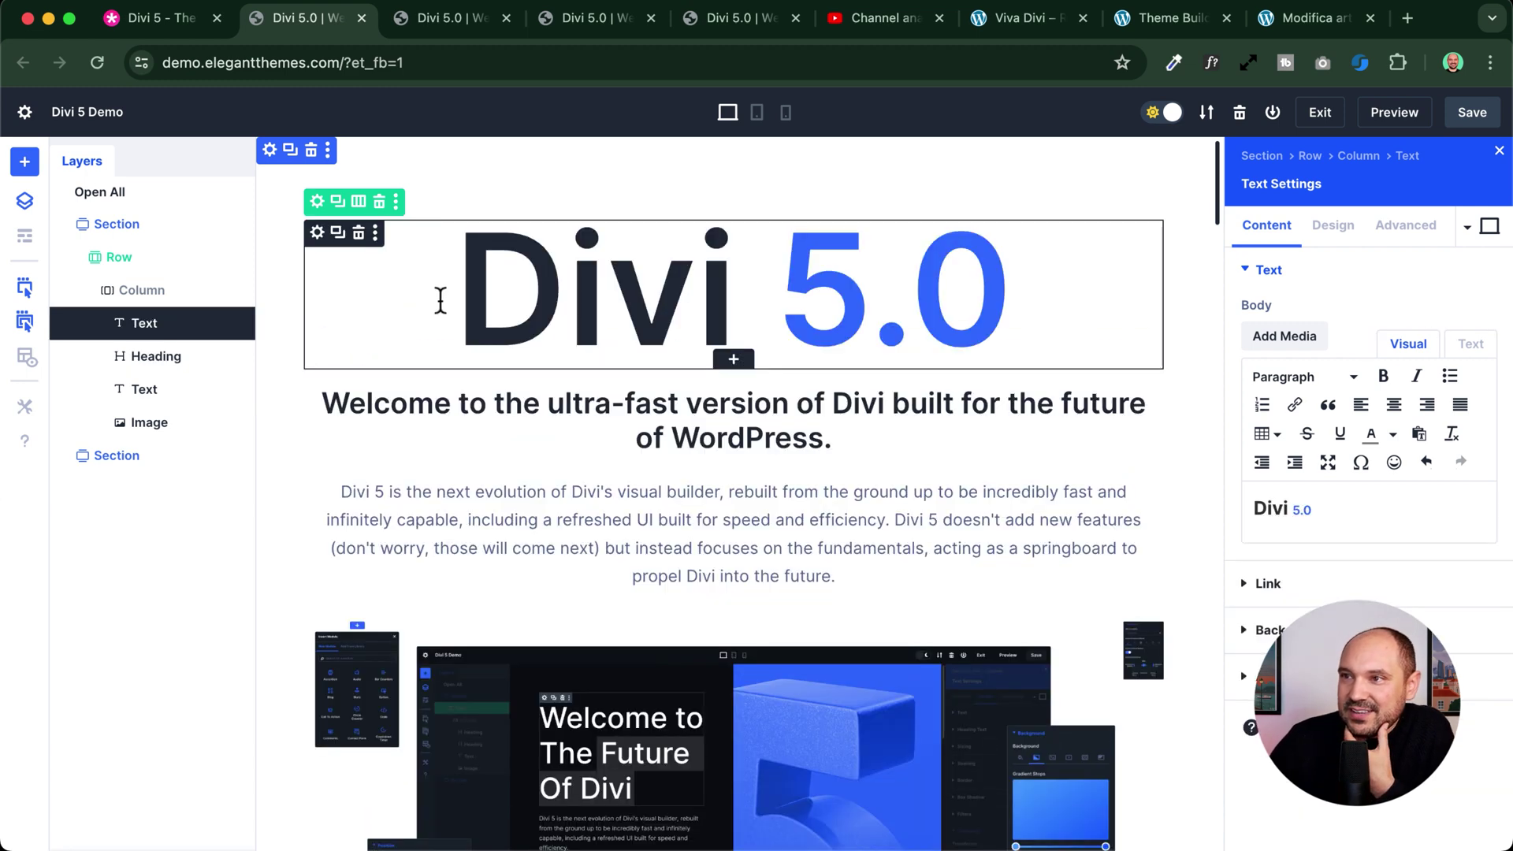
pyautogui.click(473, 448)
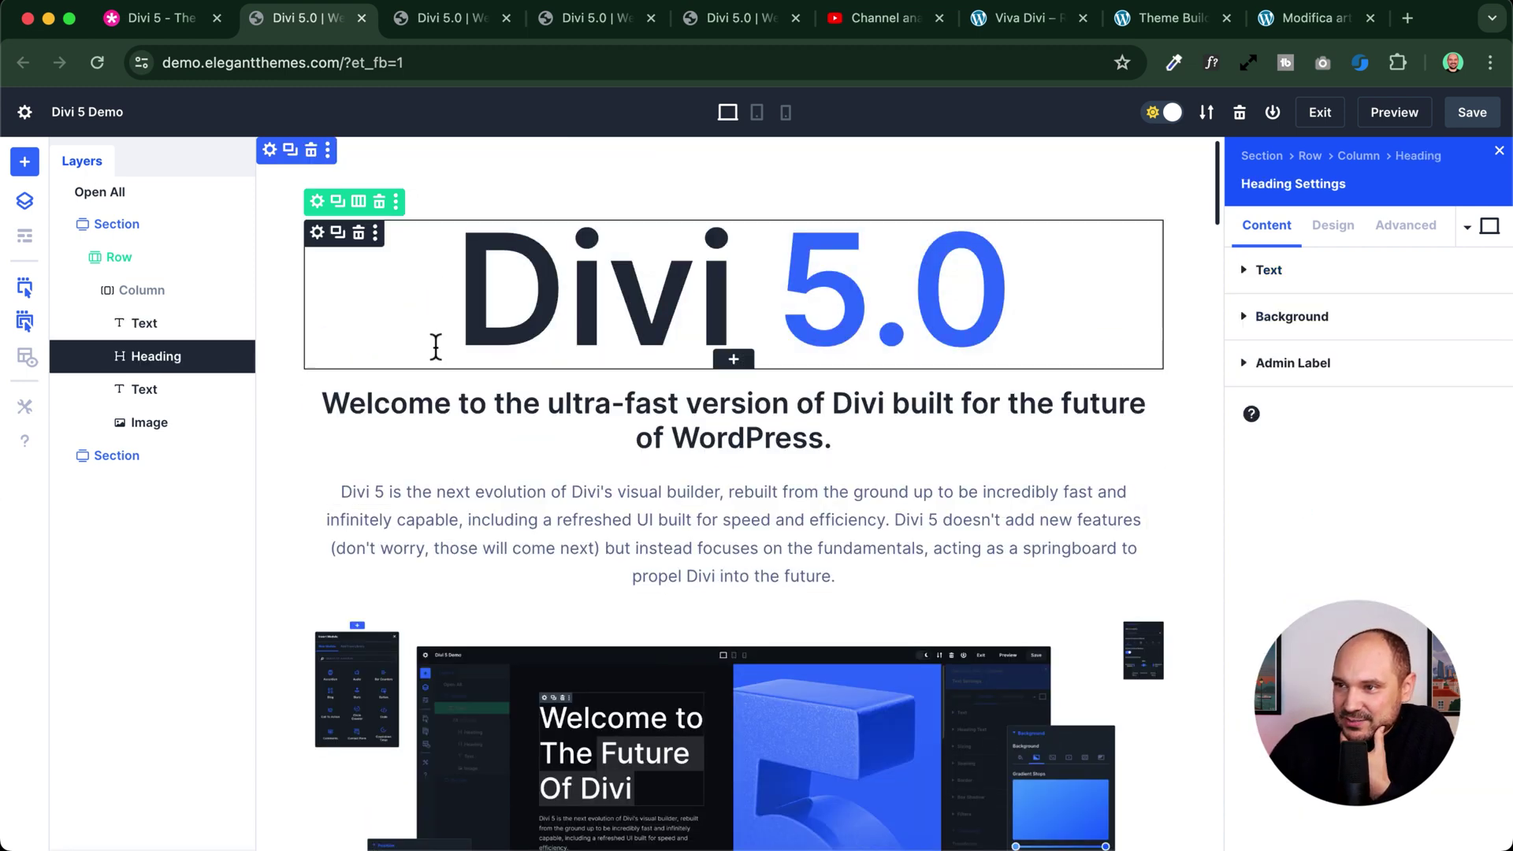
pyautogui.moveTo(419, 301); pyautogui.dragTo(473, 436)
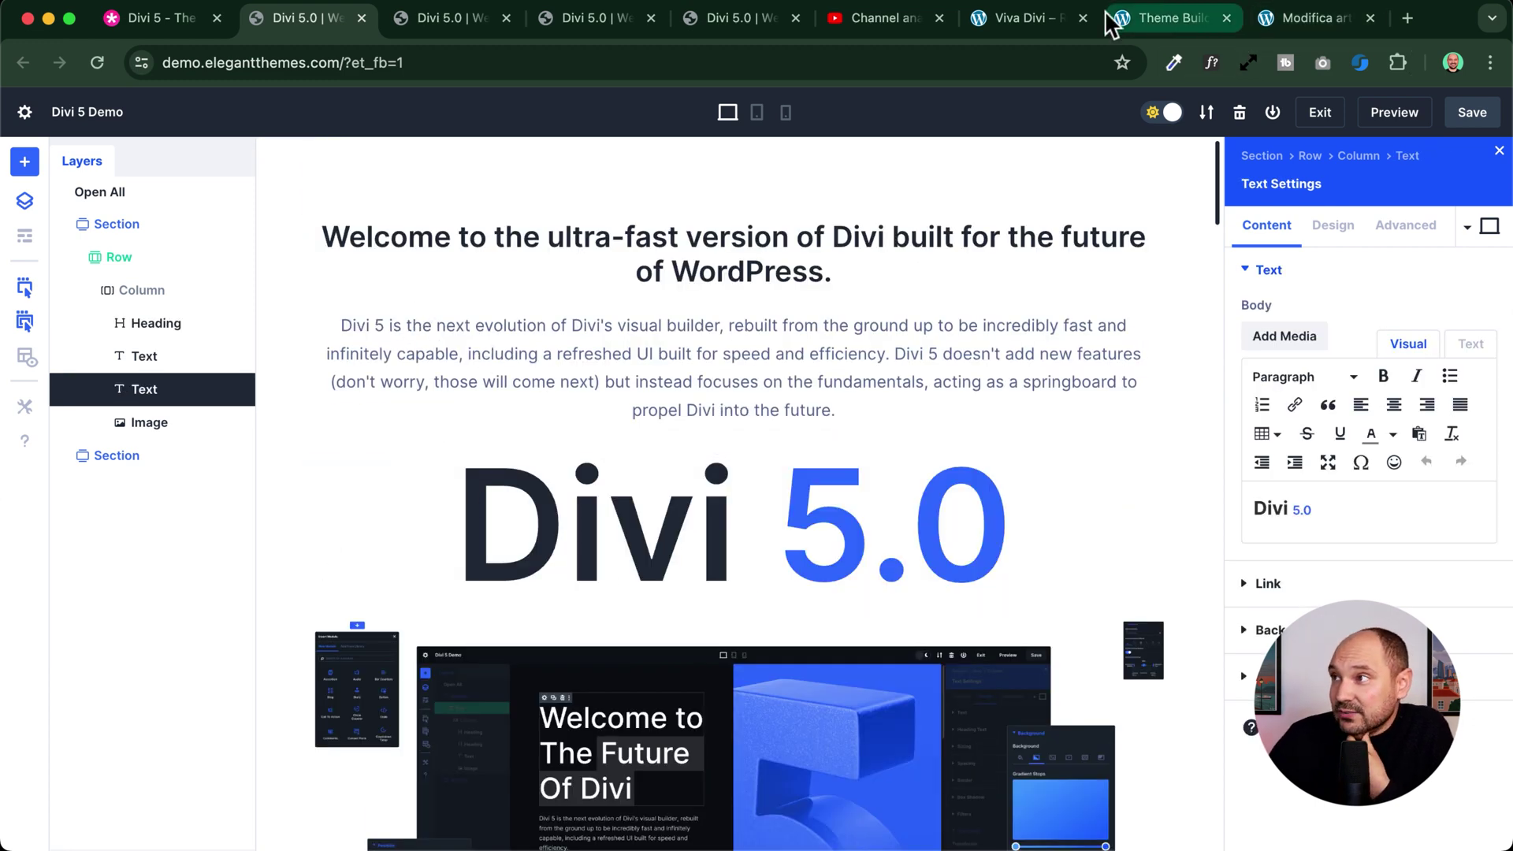
# - Go back to the WordPress article and shift its first paragraph down and up again to compare the block movement
pyautogui.click(1308, 19)
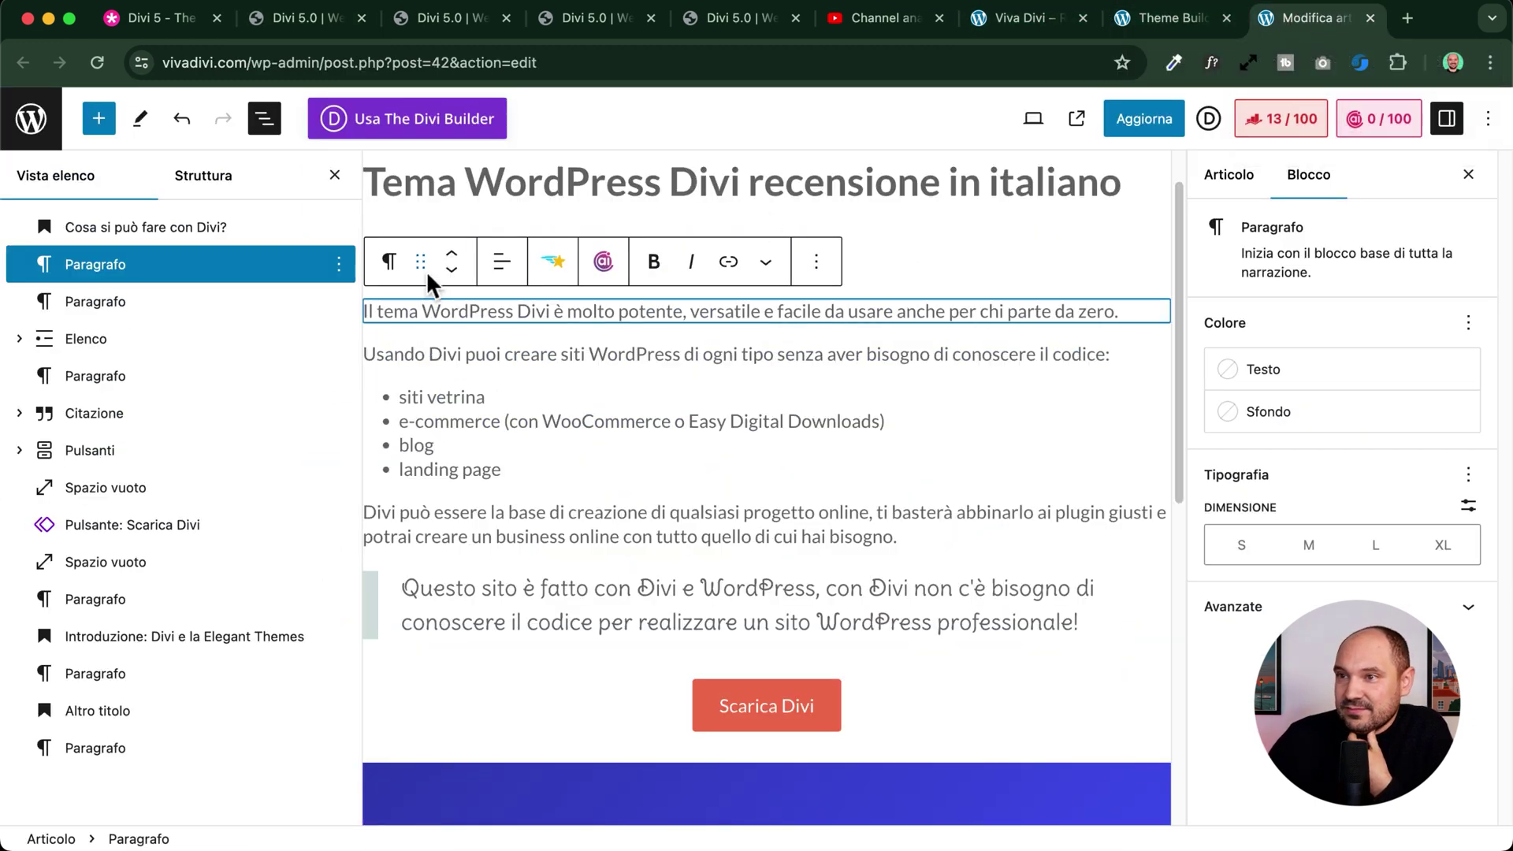
pyautogui.click(451, 270)
pyautogui.click(451, 270)
pyautogui.click(452, 253)
pyautogui.click(452, 253)
pyautogui.click(453, 272)
pyautogui.click(452, 254)
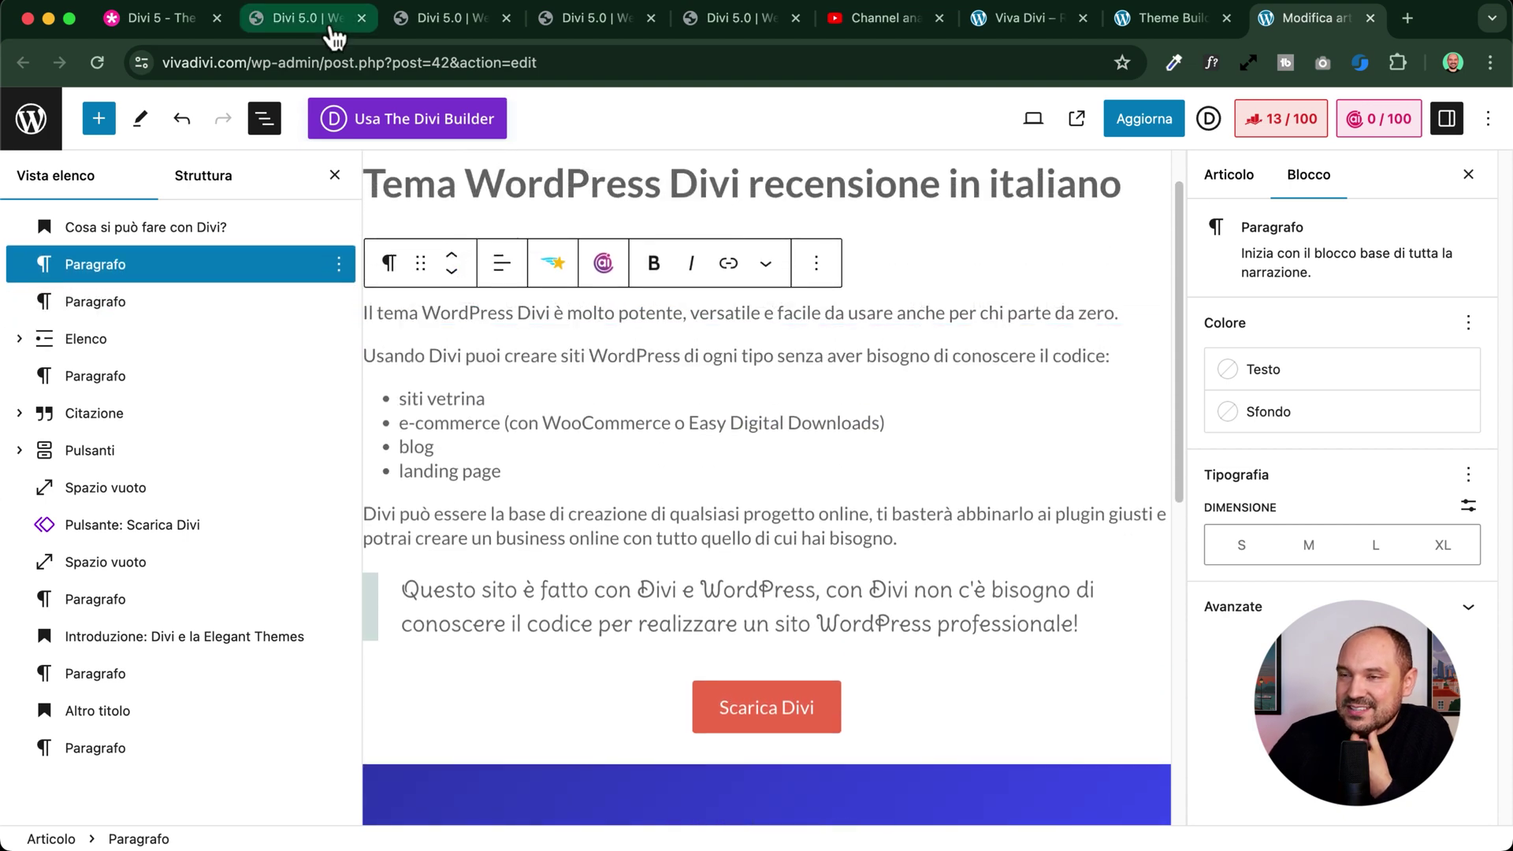
# - Revisit the reordered Divi 5 demo and look through the WordPress article's content in the block editor for comparison
pyautogui.click(305, 25)
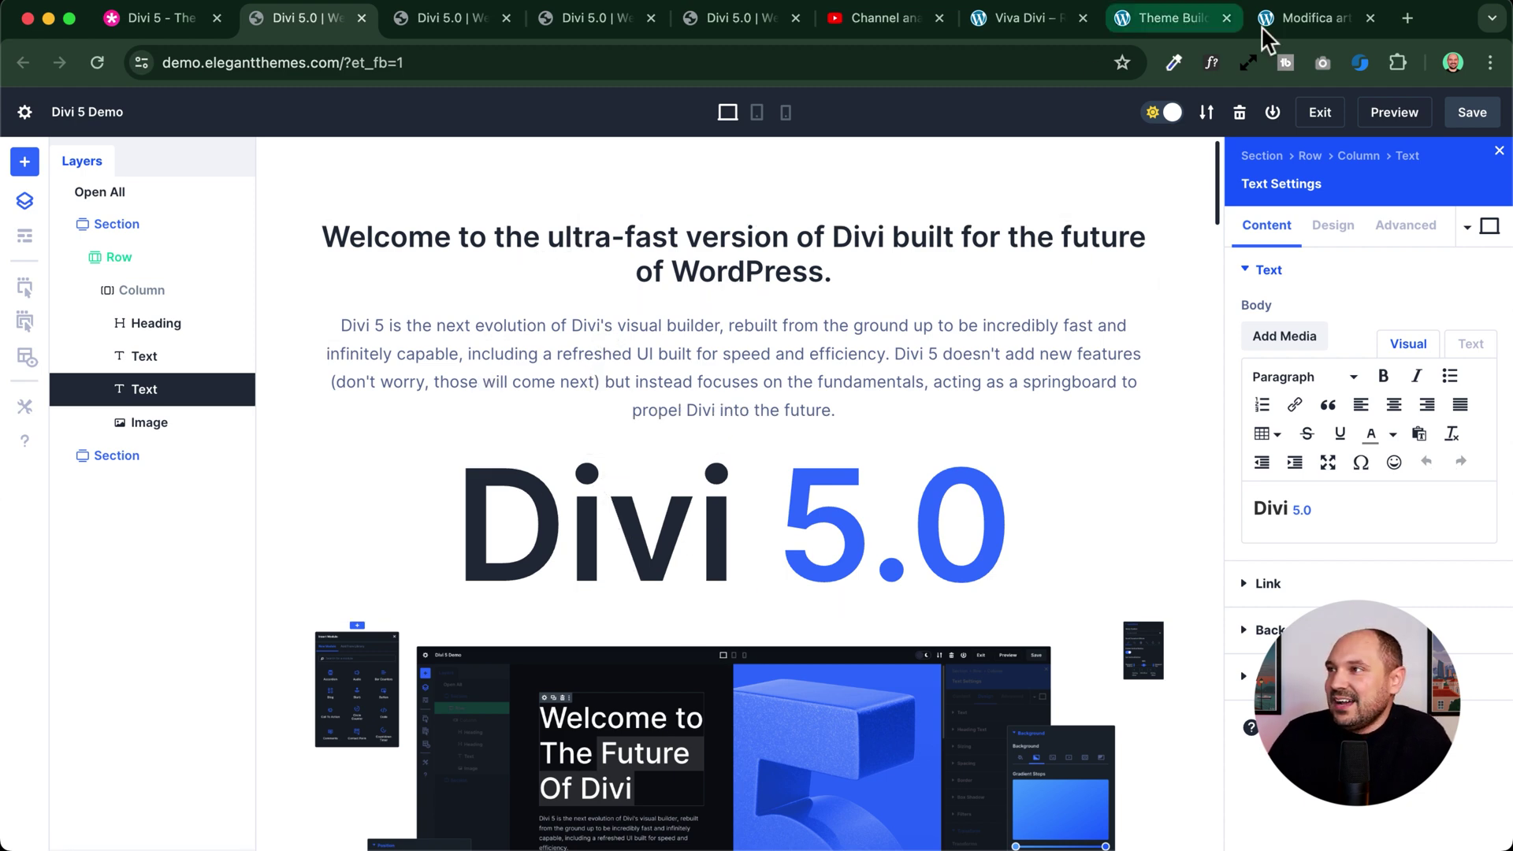
pyautogui.click(1302, 16)
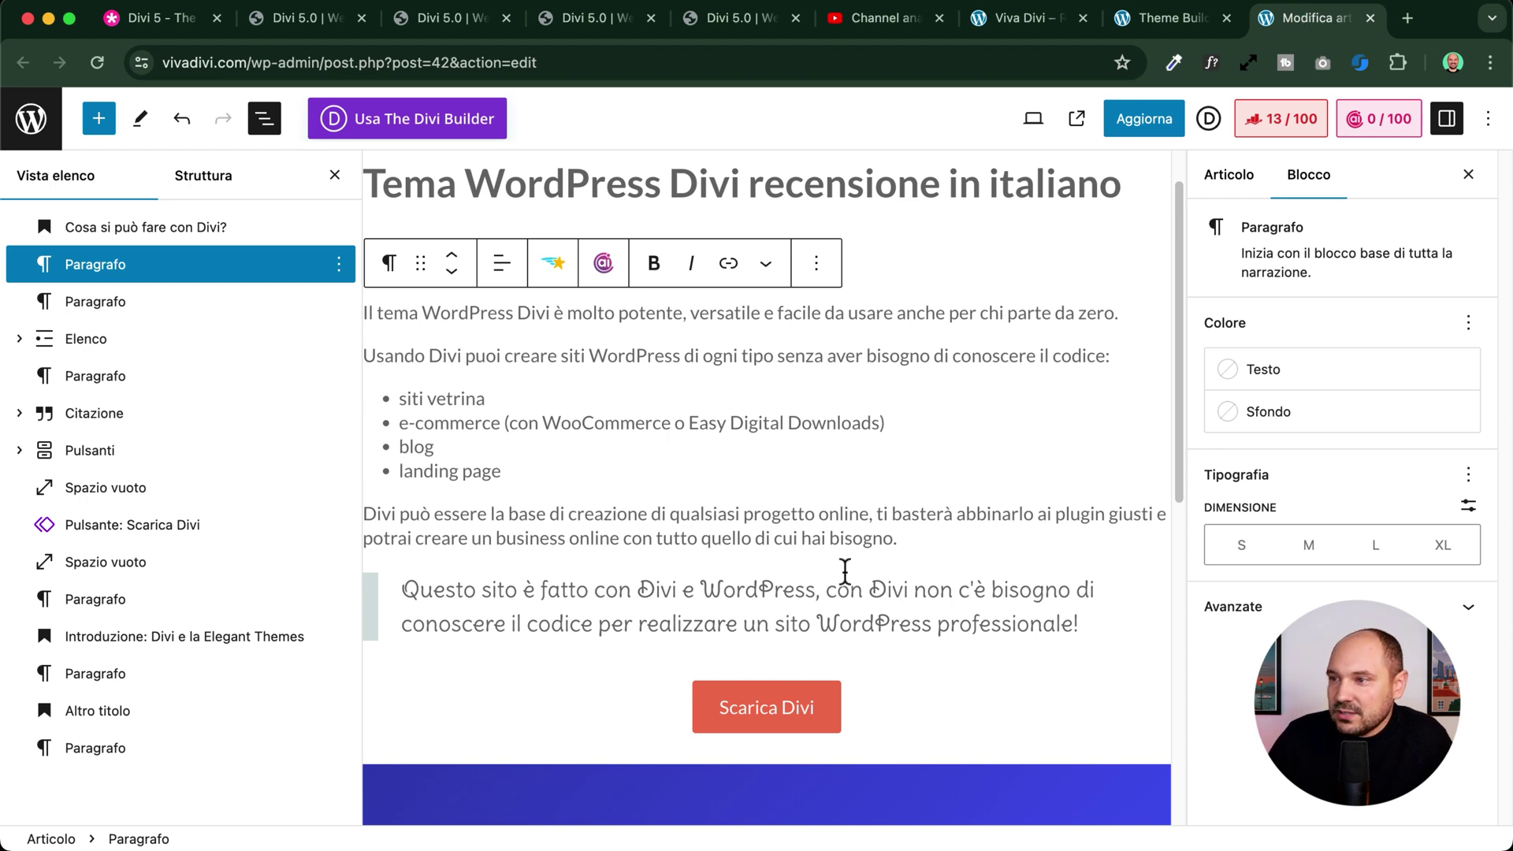
pyautogui.scroll(-3, 592, 534)
pyautogui.scroll(-6, 684, 386)
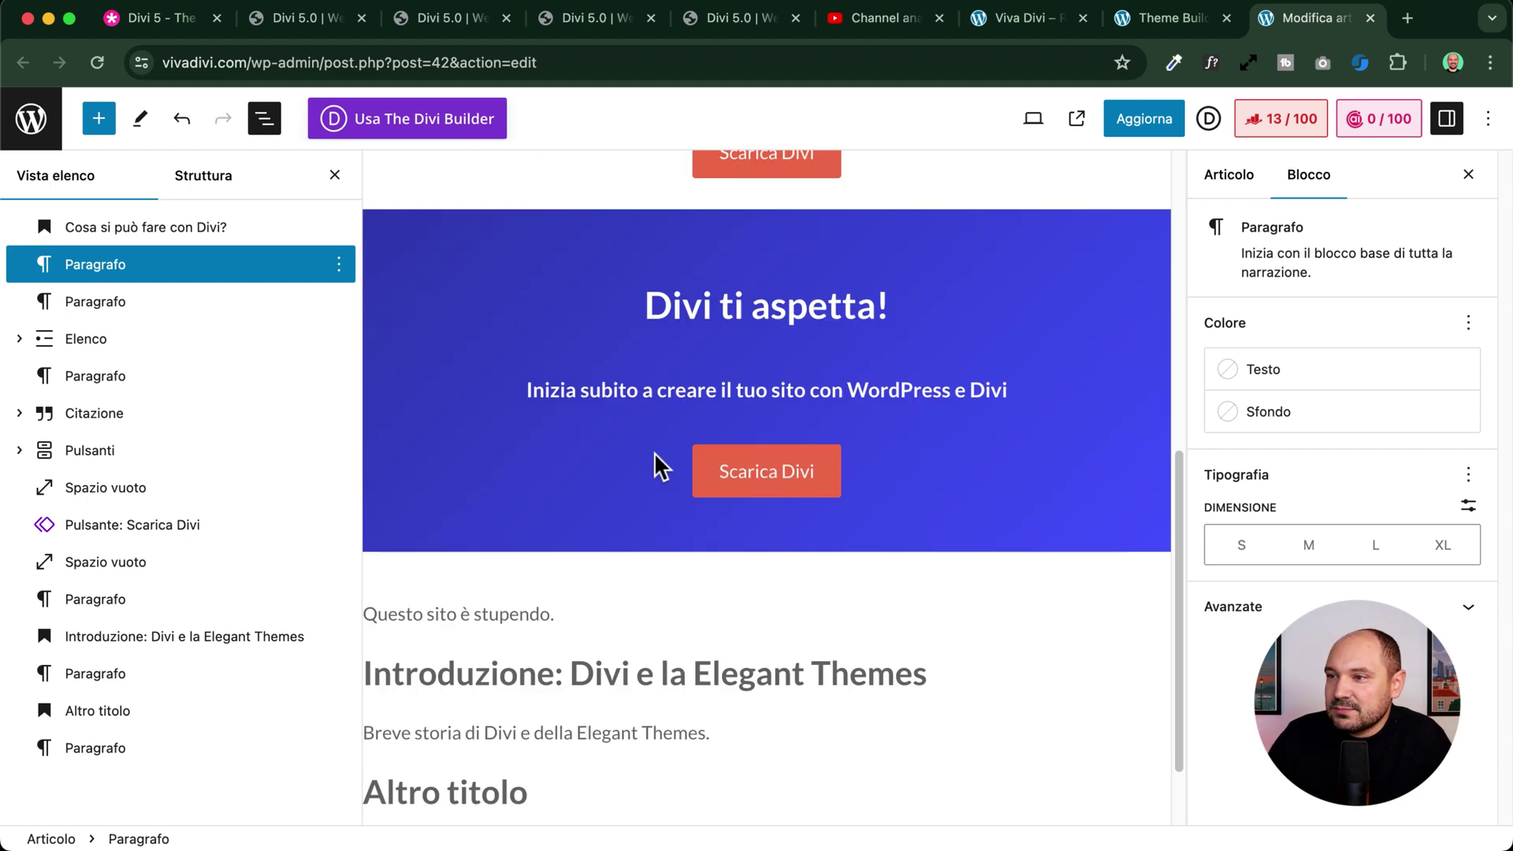
pyautogui.scroll(10, 583, 457)
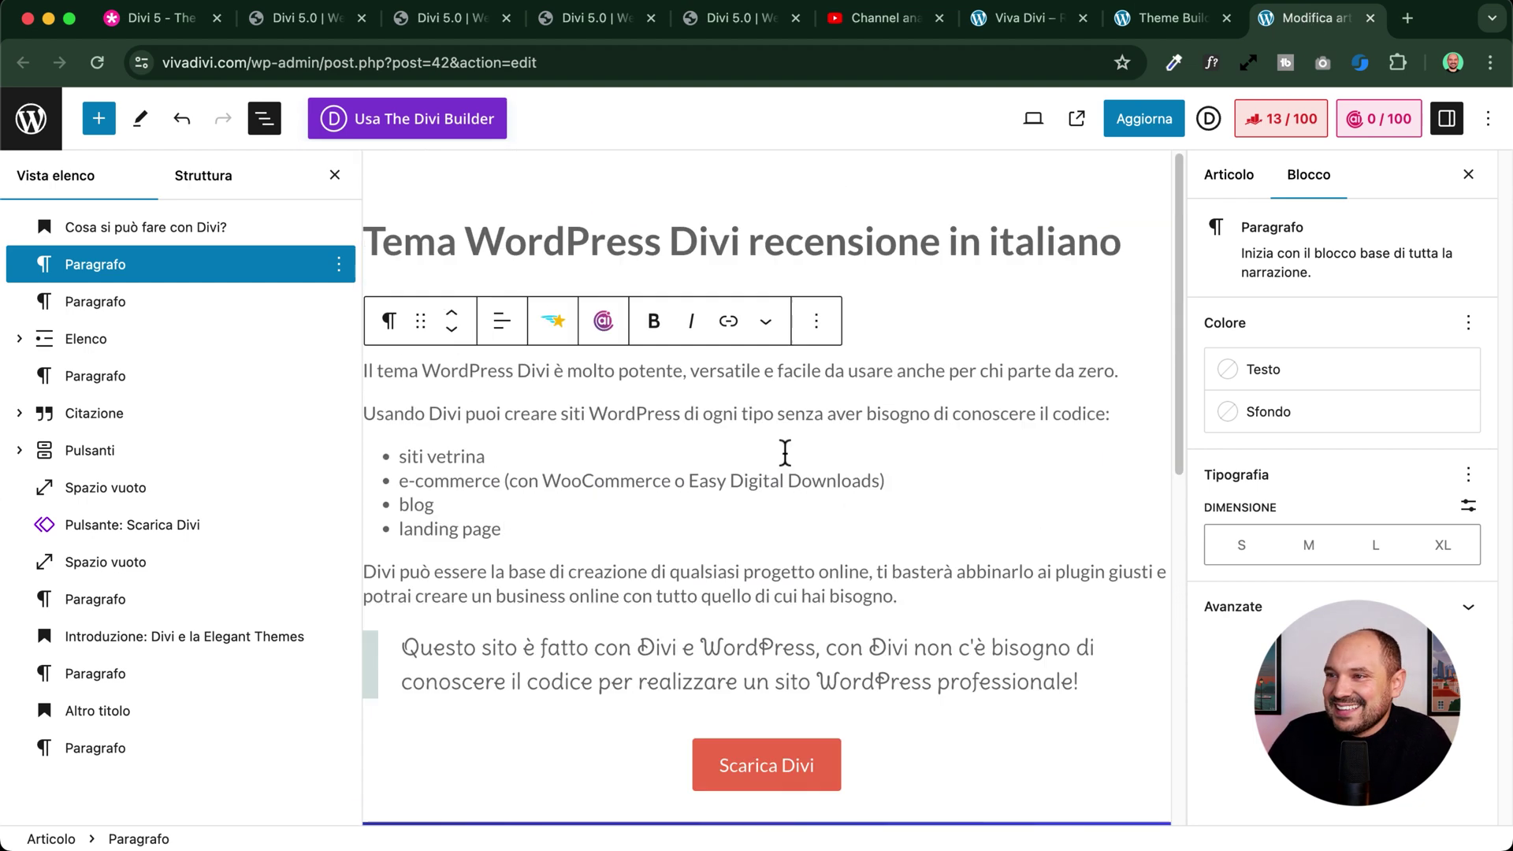
pyautogui.scroll(-2, 709, 481)
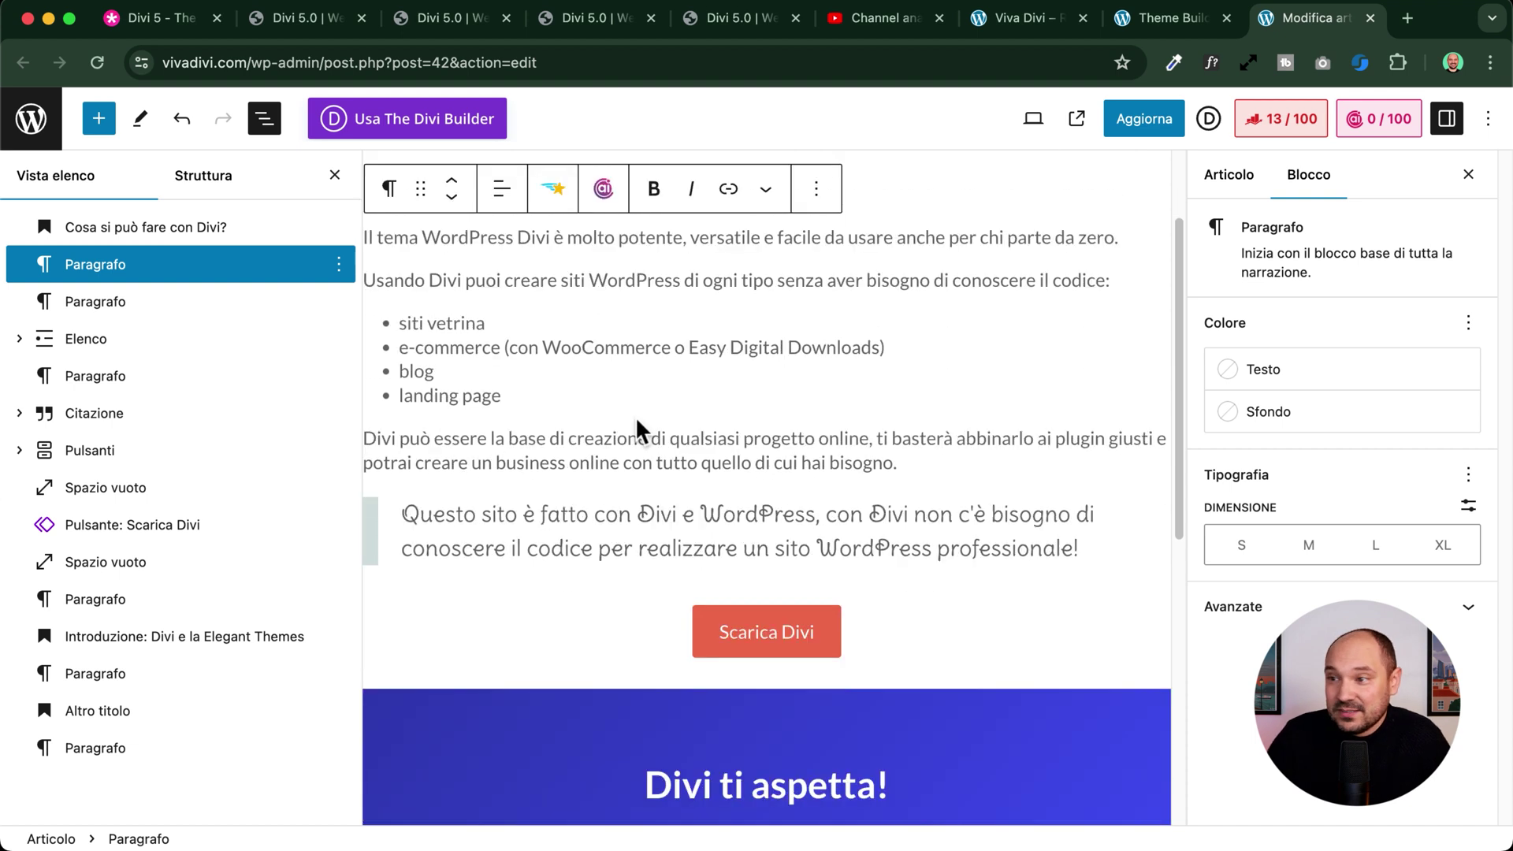
# - Select several blocks of the WordPress article, including a paragraph, the quote, the button and a list item, to examine their block toolbars
pyautogui.click(602, 448)
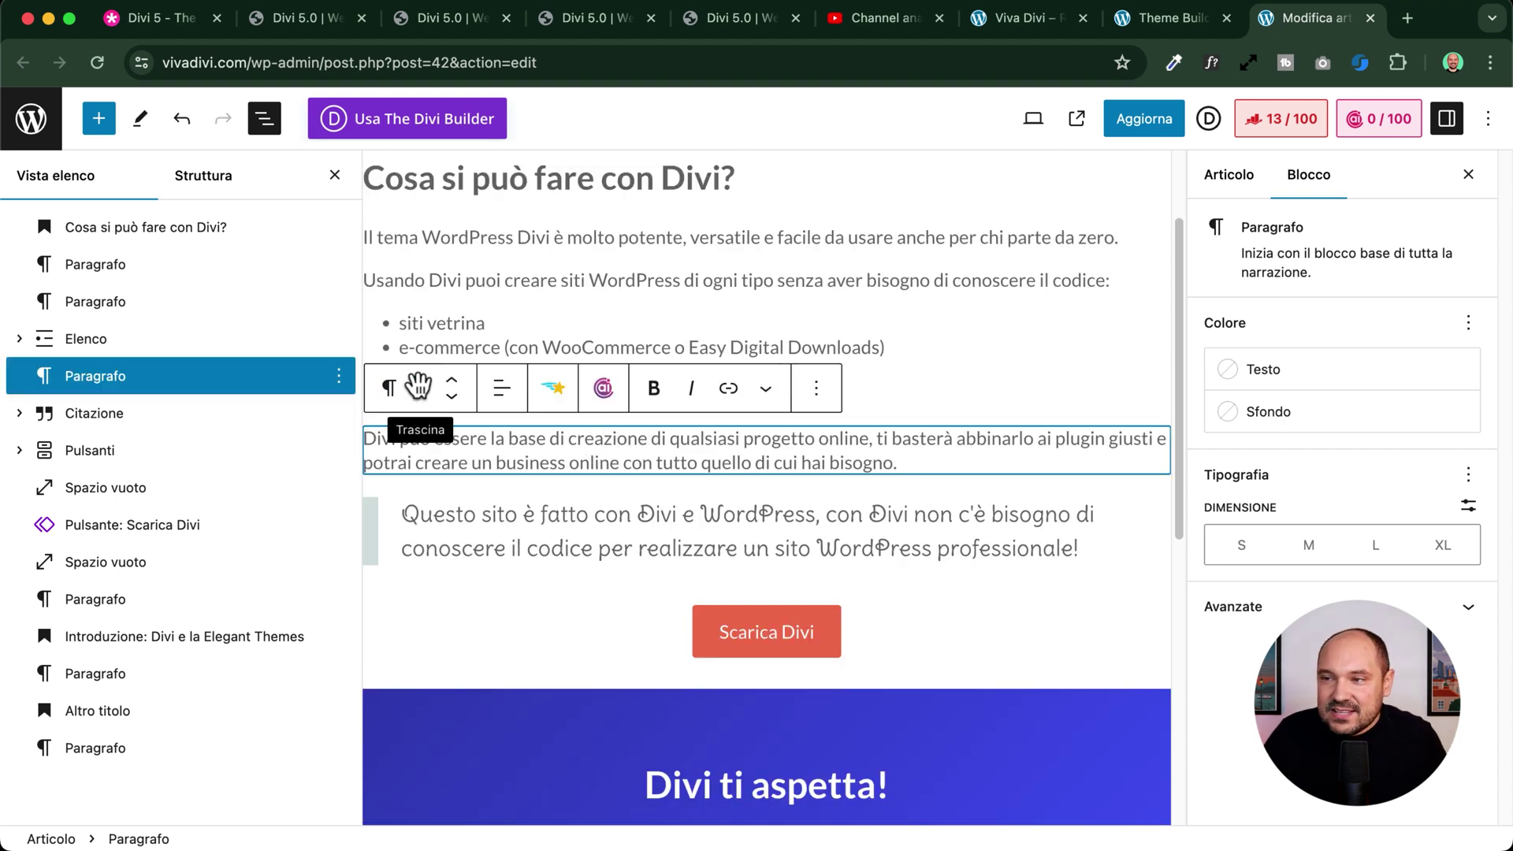
pyautogui.click(569, 536)
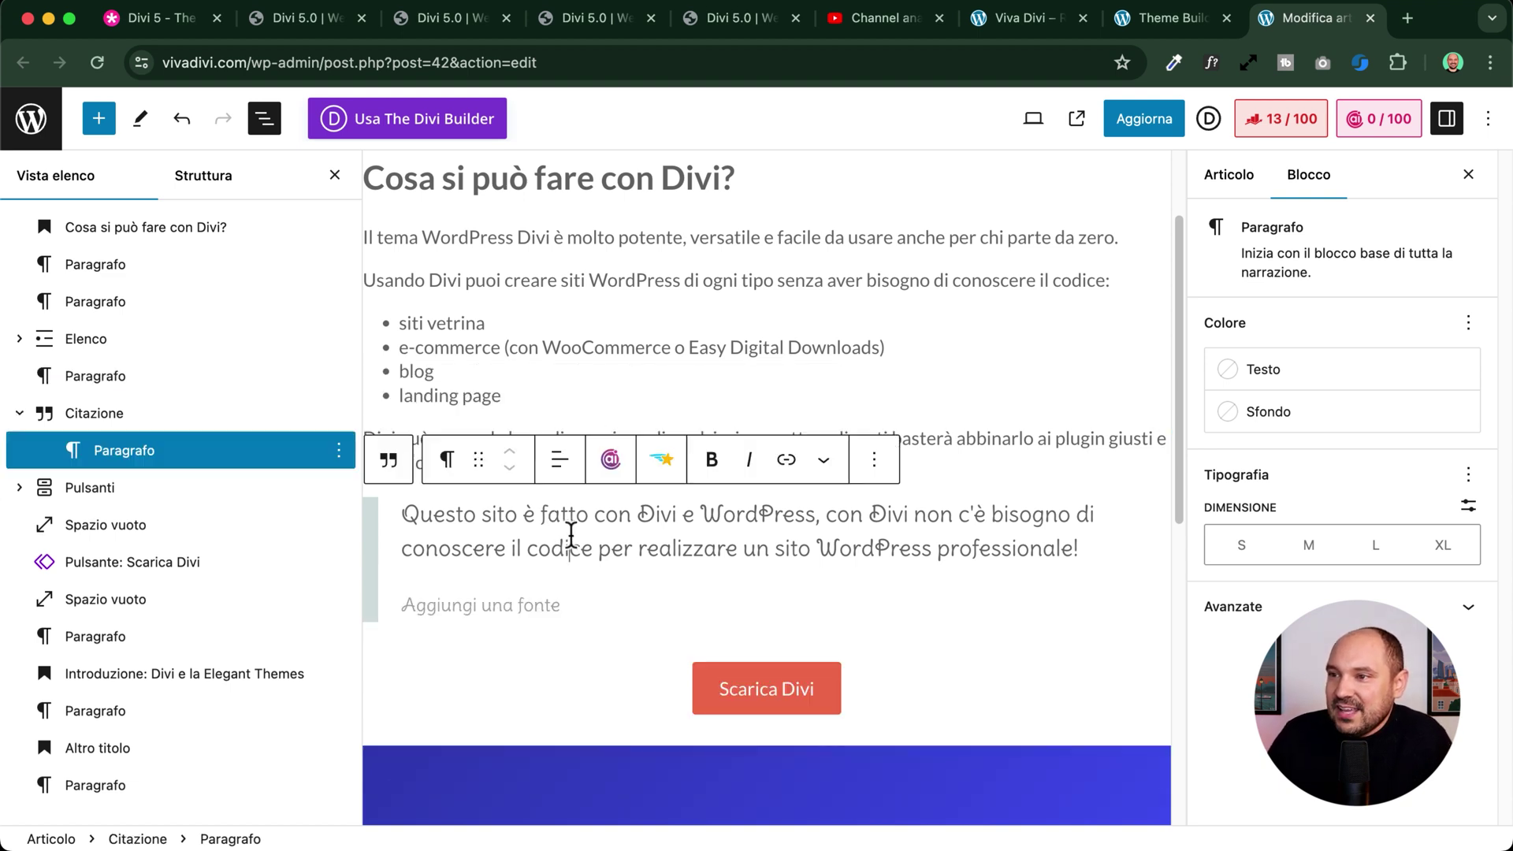
pyautogui.click(756, 691)
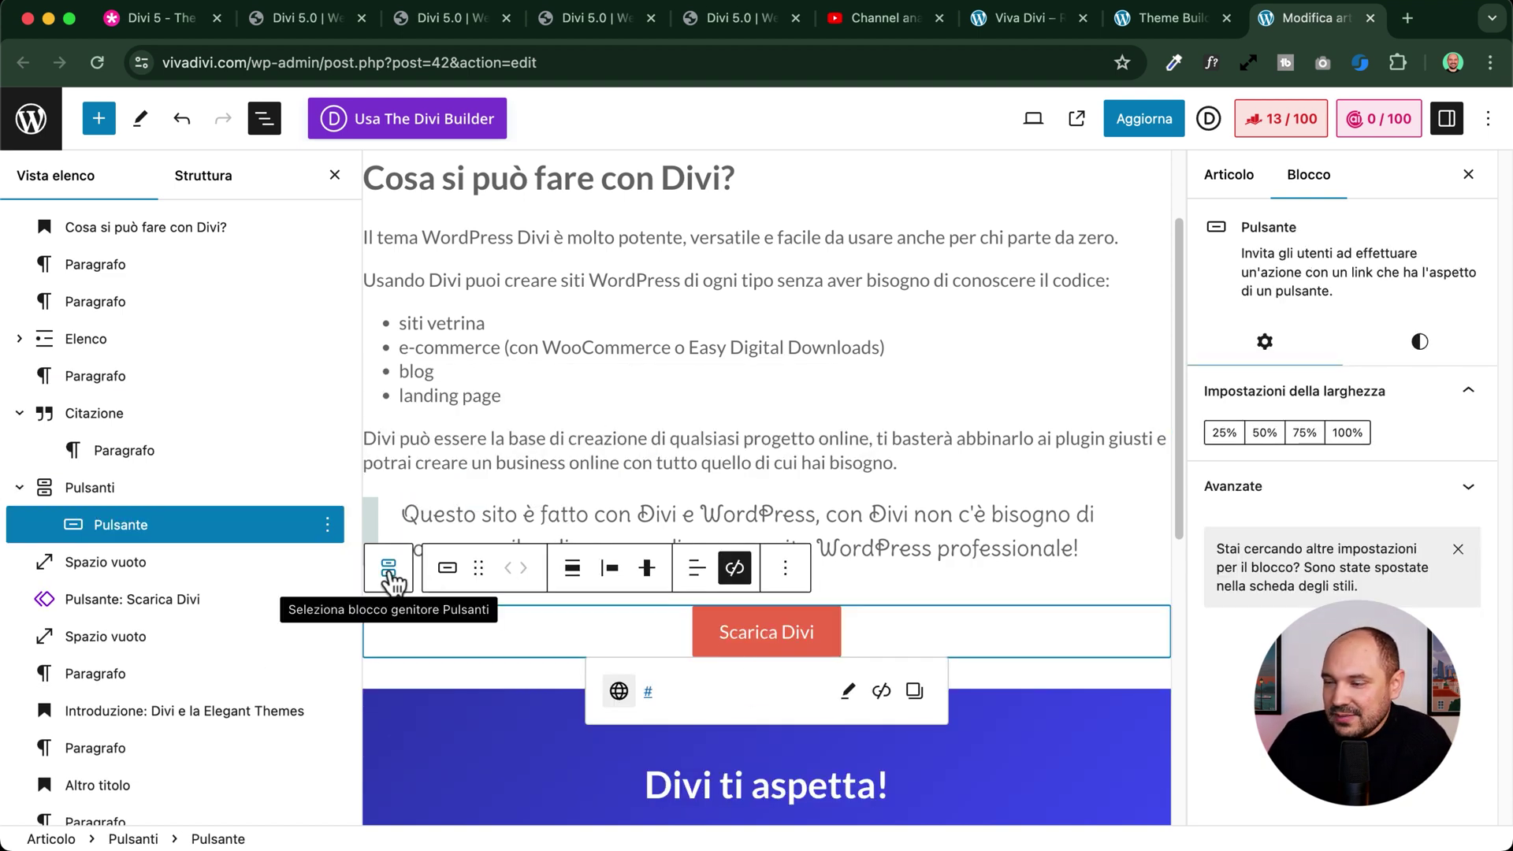
pyautogui.click(681, 516)
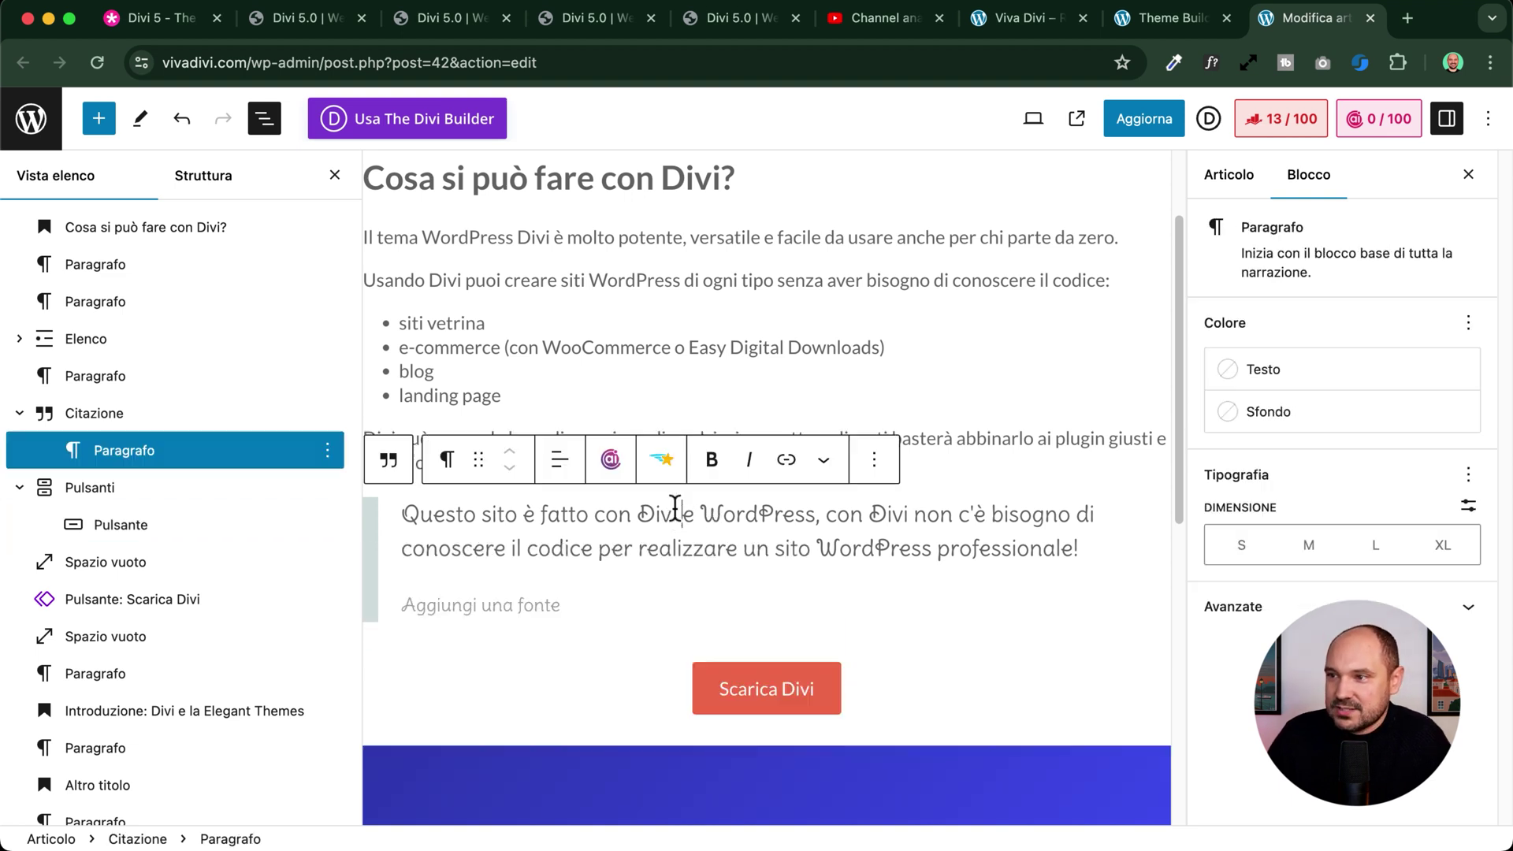
pyautogui.click(578, 367)
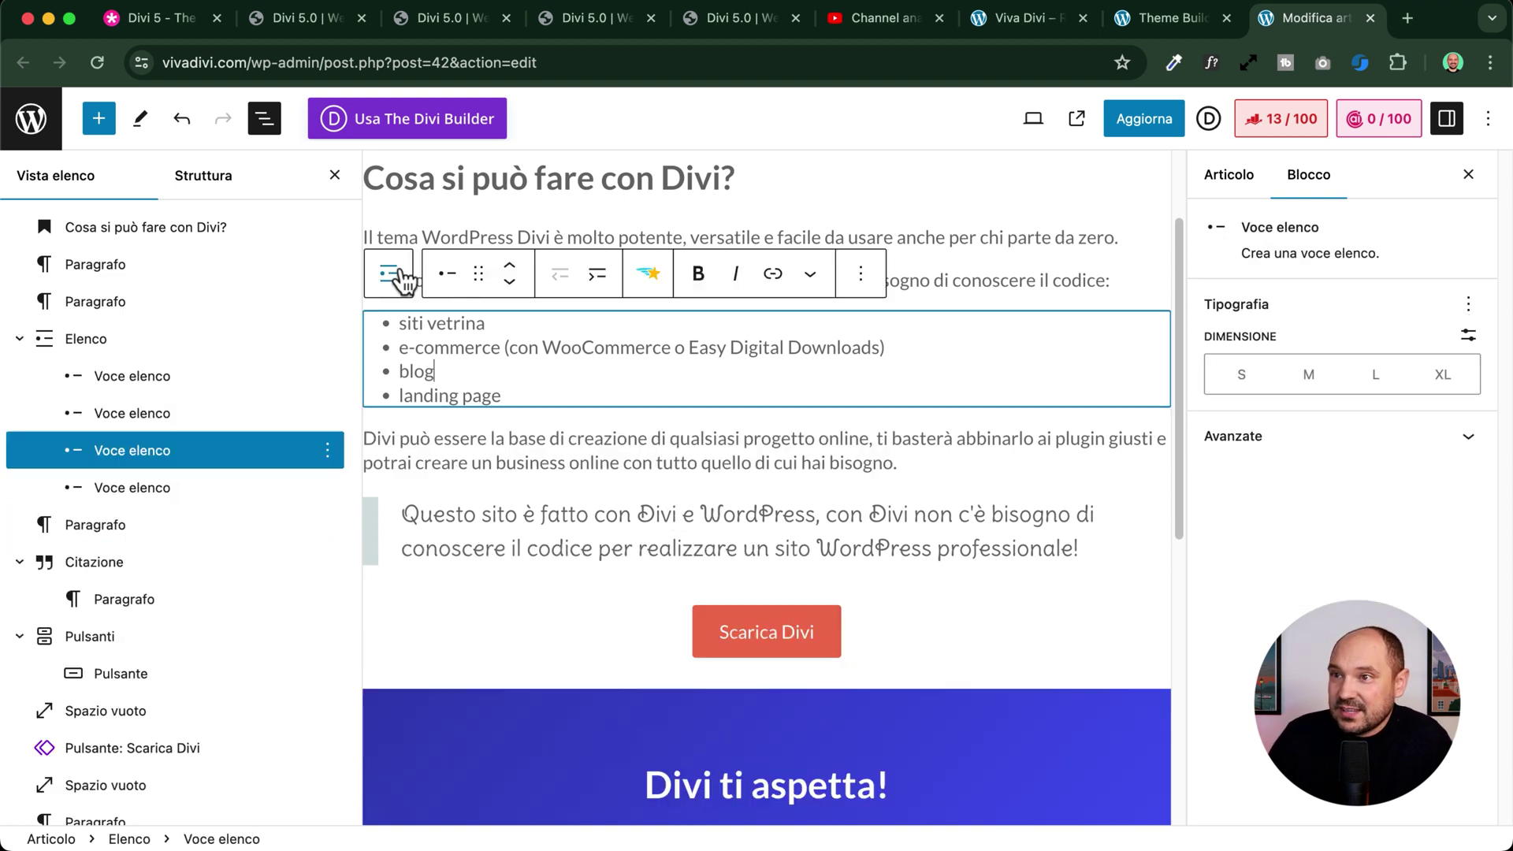
pyautogui.click(933, 238)
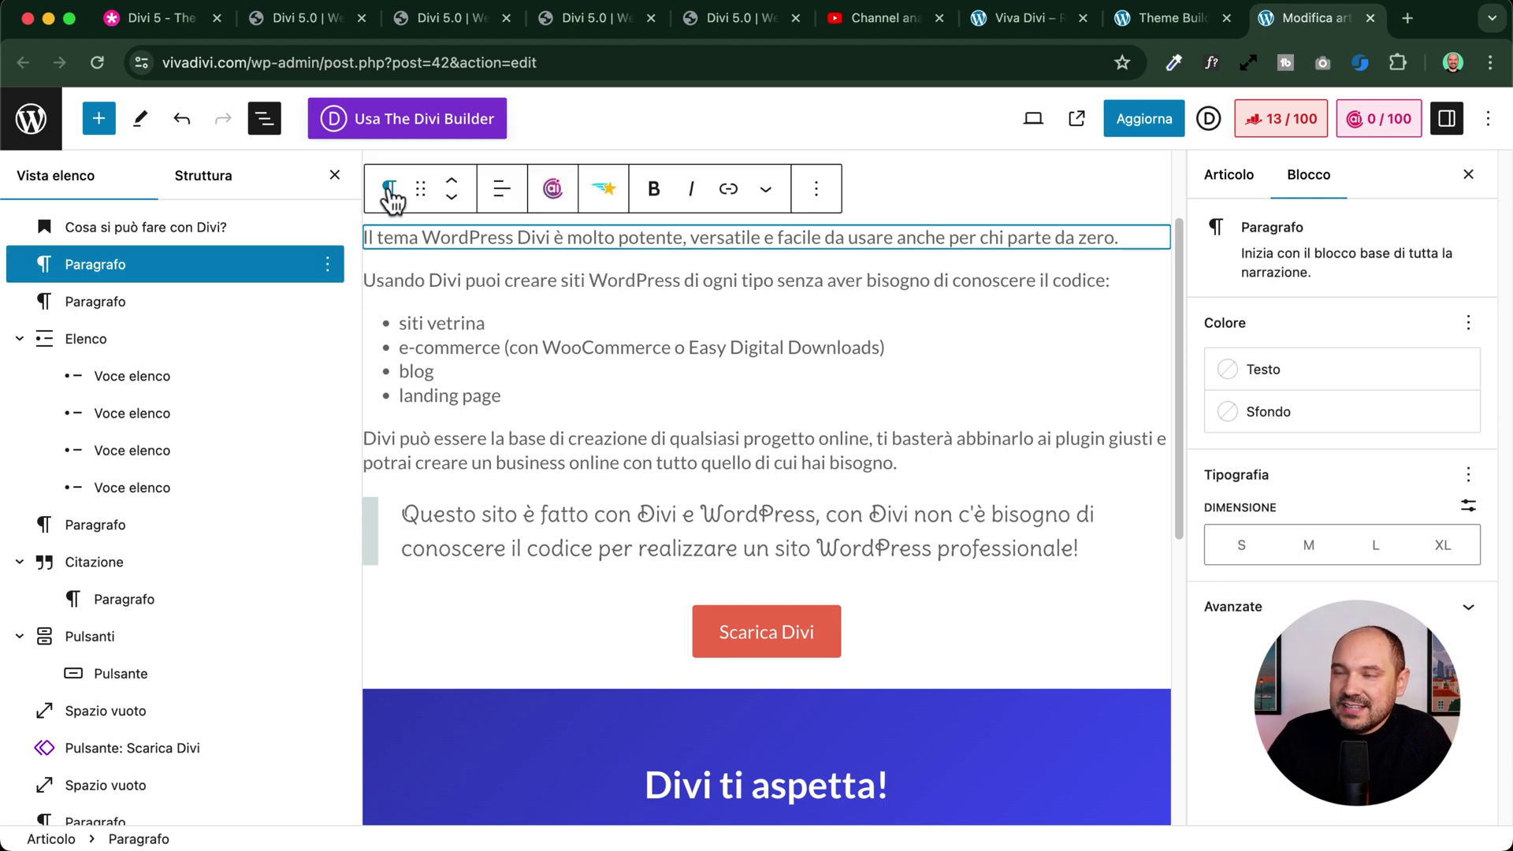
pyautogui.scroll(2, 696, 345)
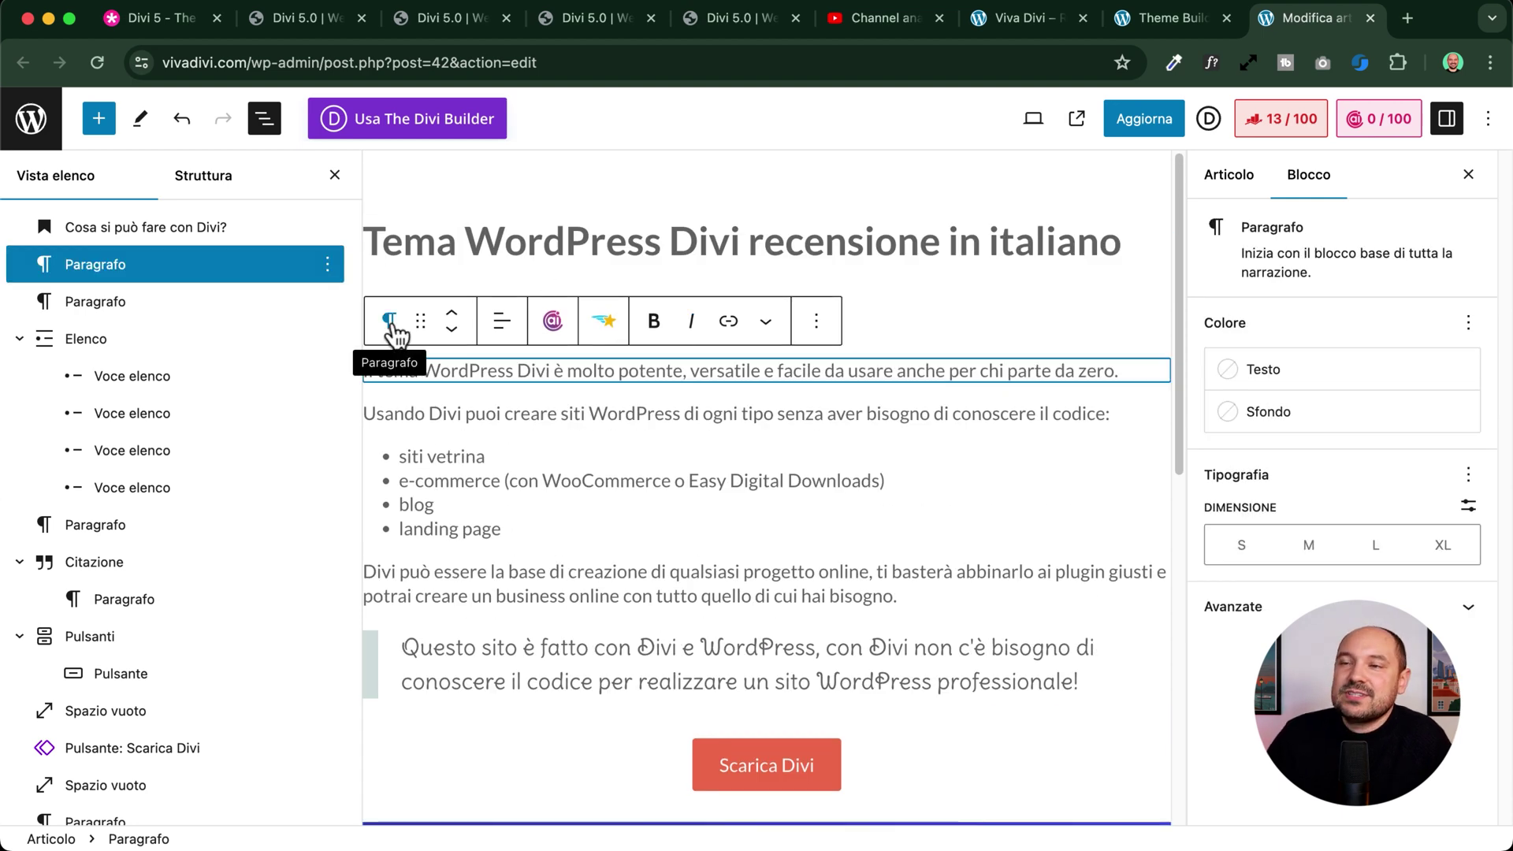
# - Return to the Divi 5 demo, dock the Builder Settings panel beside Layers and widen the docked area
pyautogui.click(315, 19)
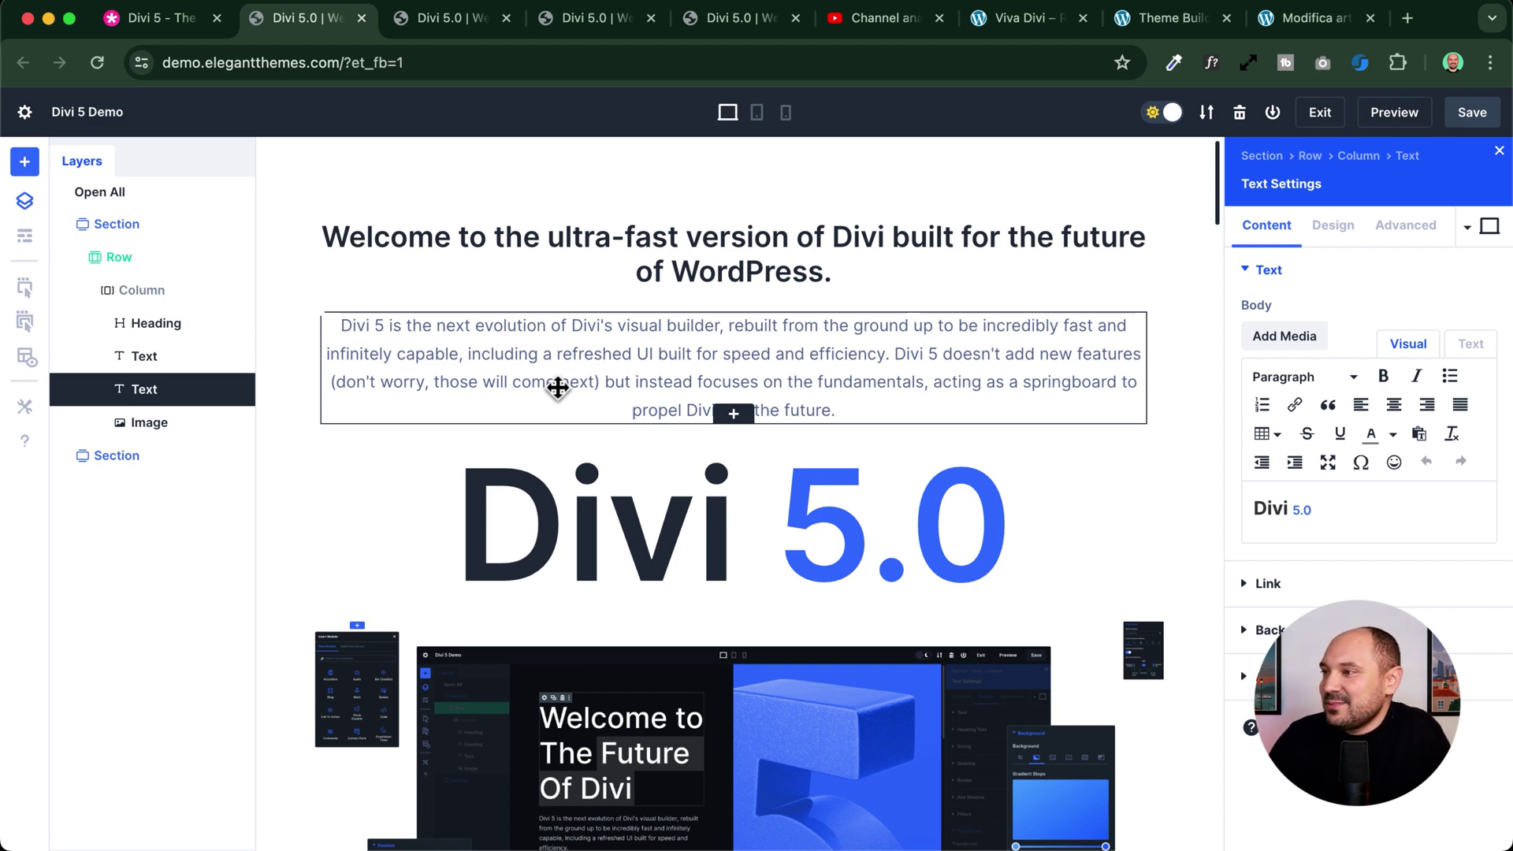
pyautogui.click(27, 410)
pyautogui.moveTo(135, 165)
pyautogui.mouseDown()
pyautogui.moveTo(612, 355)
pyautogui.moveTo(298, 394)
pyautogui.moveTo(132, 185)
pyautogui.moveTo(594, 310)
pyautogui.moveTo(510, 284)
pyautogui.moveTo(708, 200)
pyautogui.moveTo(507, 331)
pyautogui.moveTo(500, 155)
pyautogui.moveTo(193, 189)
pyautogui.moveTo(223, 169)
pyautogui.moveTo(158, 172)
pyautogui.mouseUp()
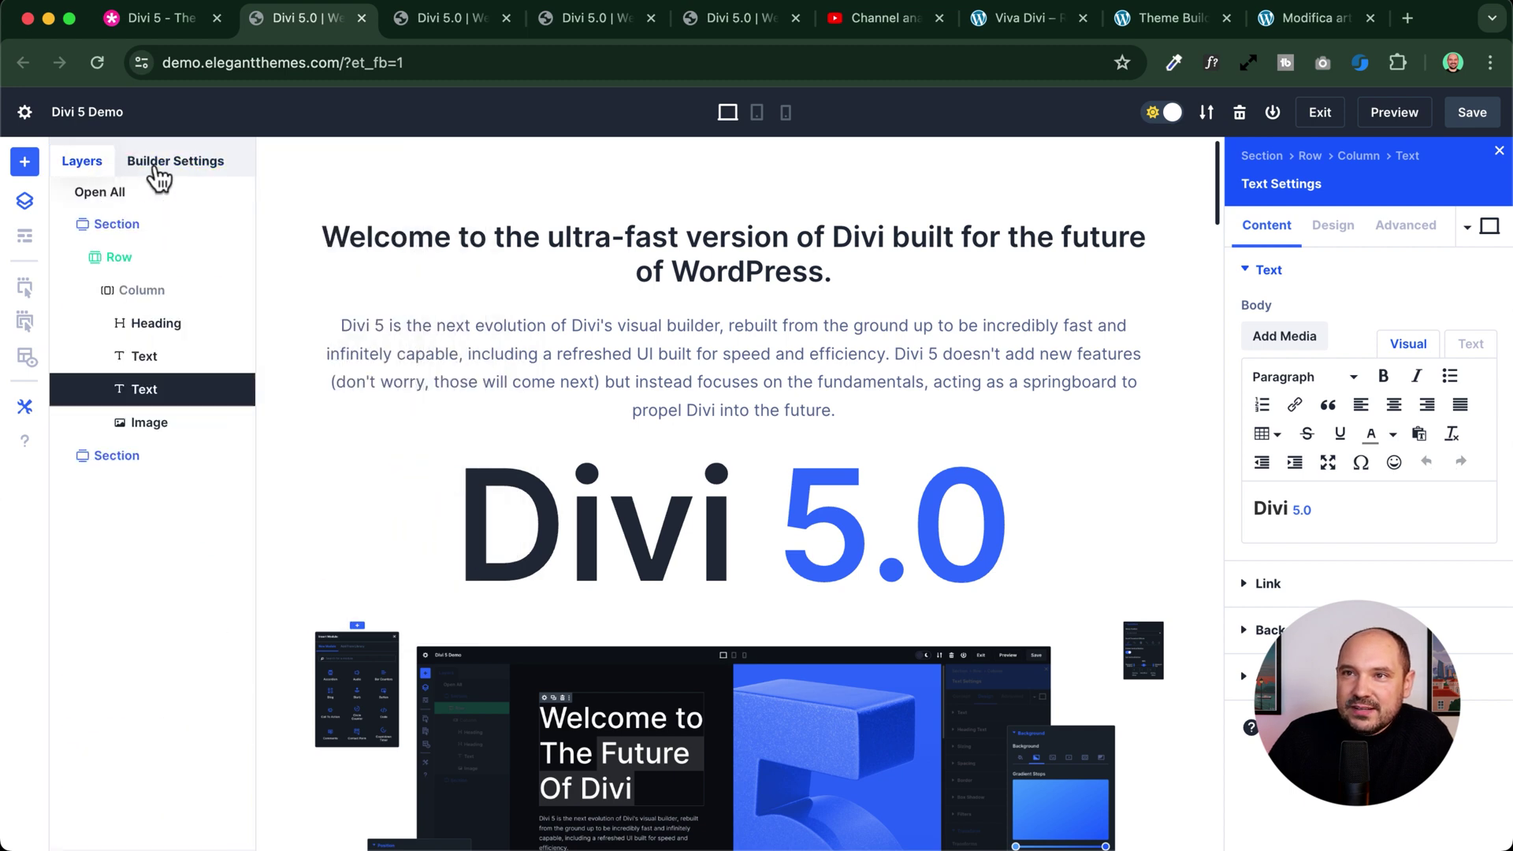
pyautogui.moveTo(255, 193); pyautogui.dragTo(301, 197)
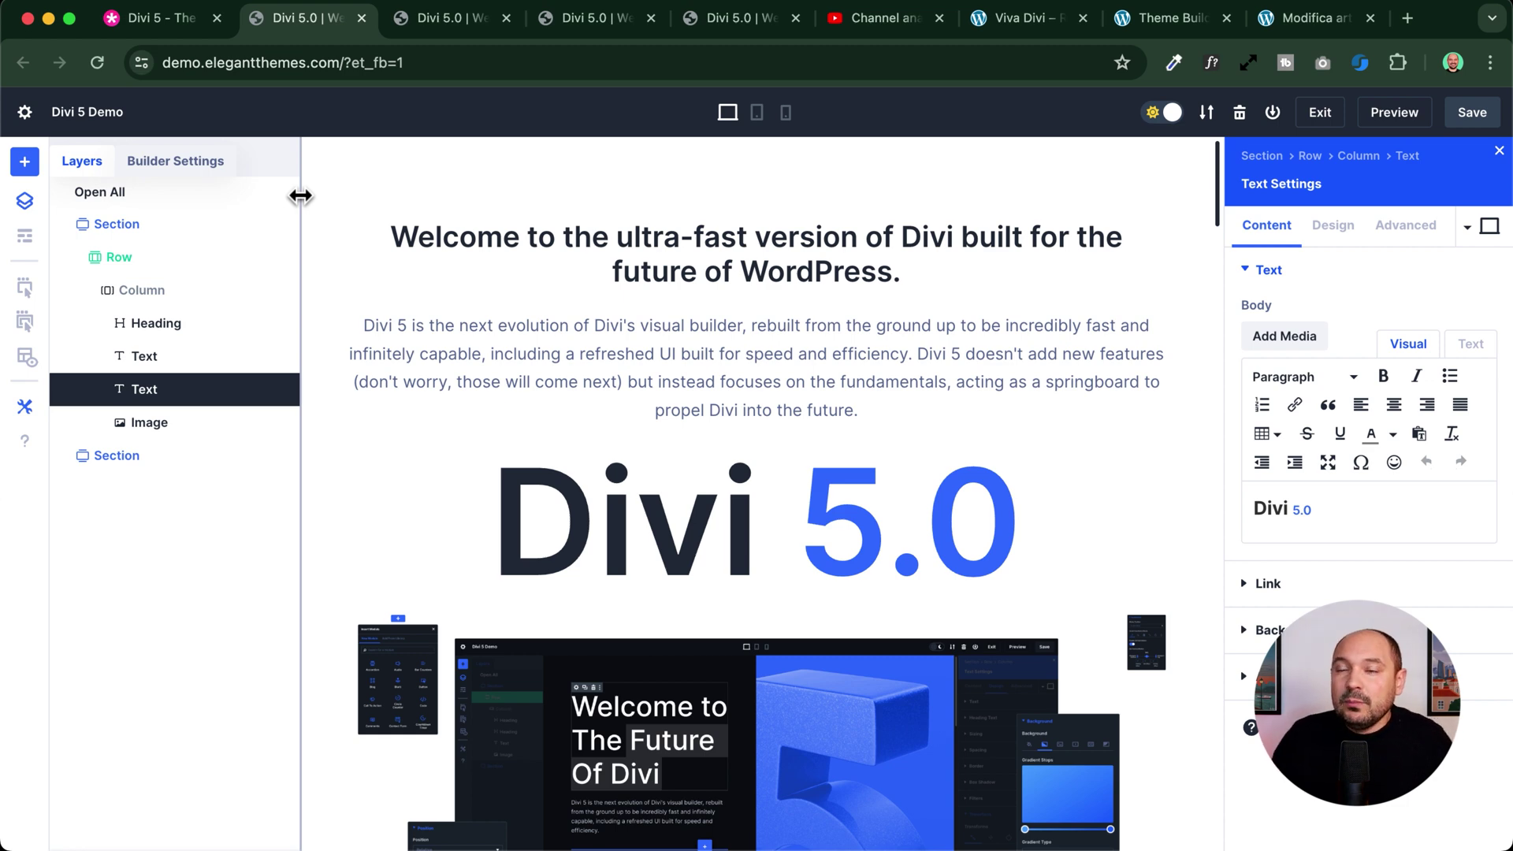
# - Look through the available Builder Settings options and return to the Layers view
pyautogui.click(164, 162)
pyautogui.scroll(-3, 158, 433)
pyautogui.scroll(3, 99, 212)
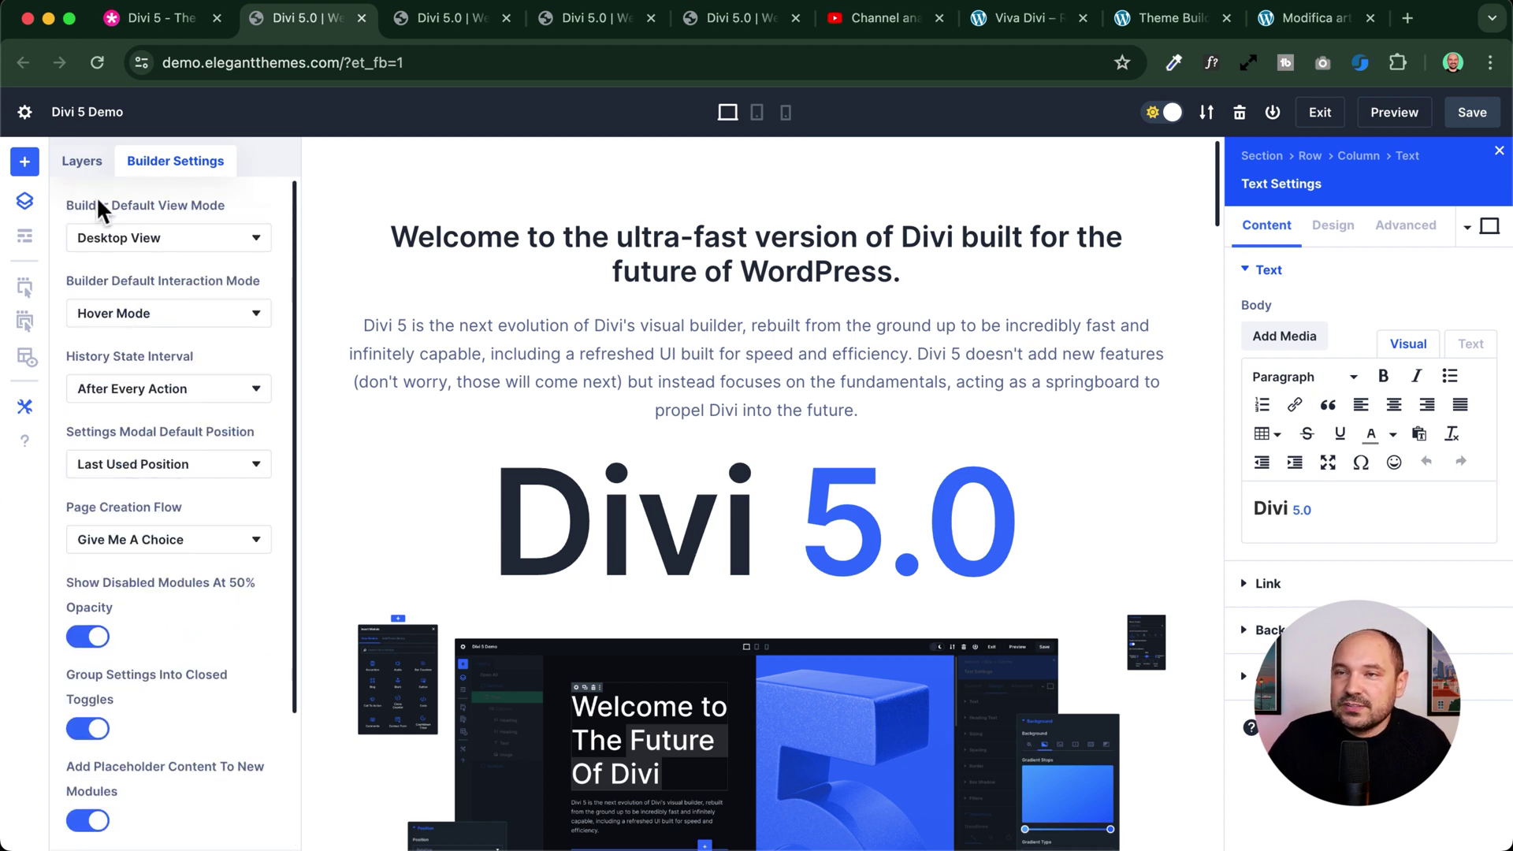
pyautogui.click(67, 167)
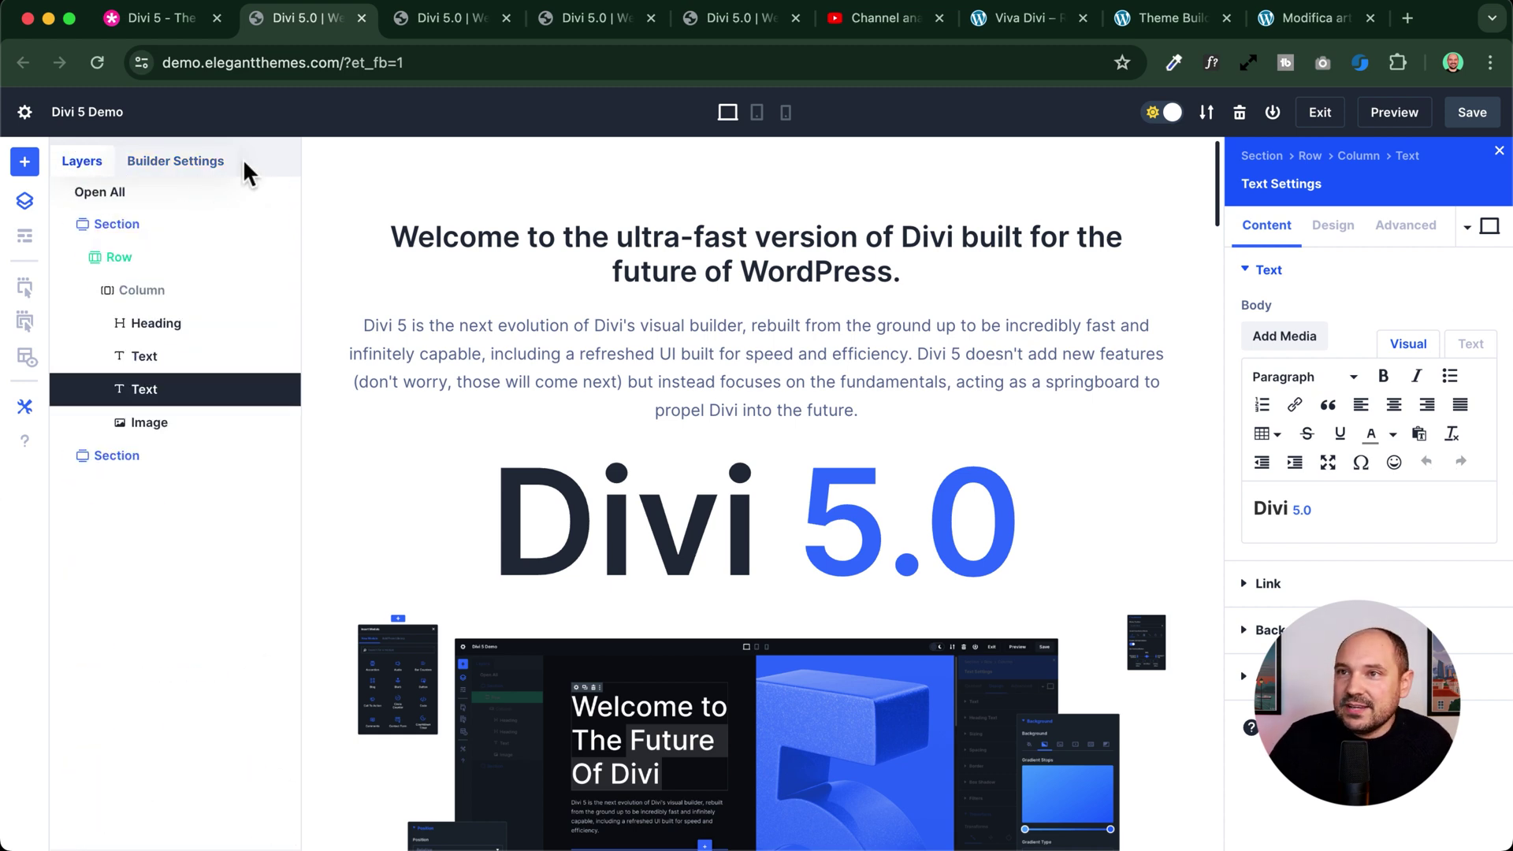
# - Rearrange the docked panels so the element settings sit on the left and Layers and Builder Settings share the right side
pyautogui.moveTo(81, 167); pyautogui.dragTo(551, 242)
pyautogui.moveTo(231, 167); pyautogui.dragTo(661, 246)
pyautogui.moveTo(1297, 179); pyautogui.dragTo(85, 296)
pyautogui.moveTo(1300, 152); pyautogui.dragTo(182, 316)
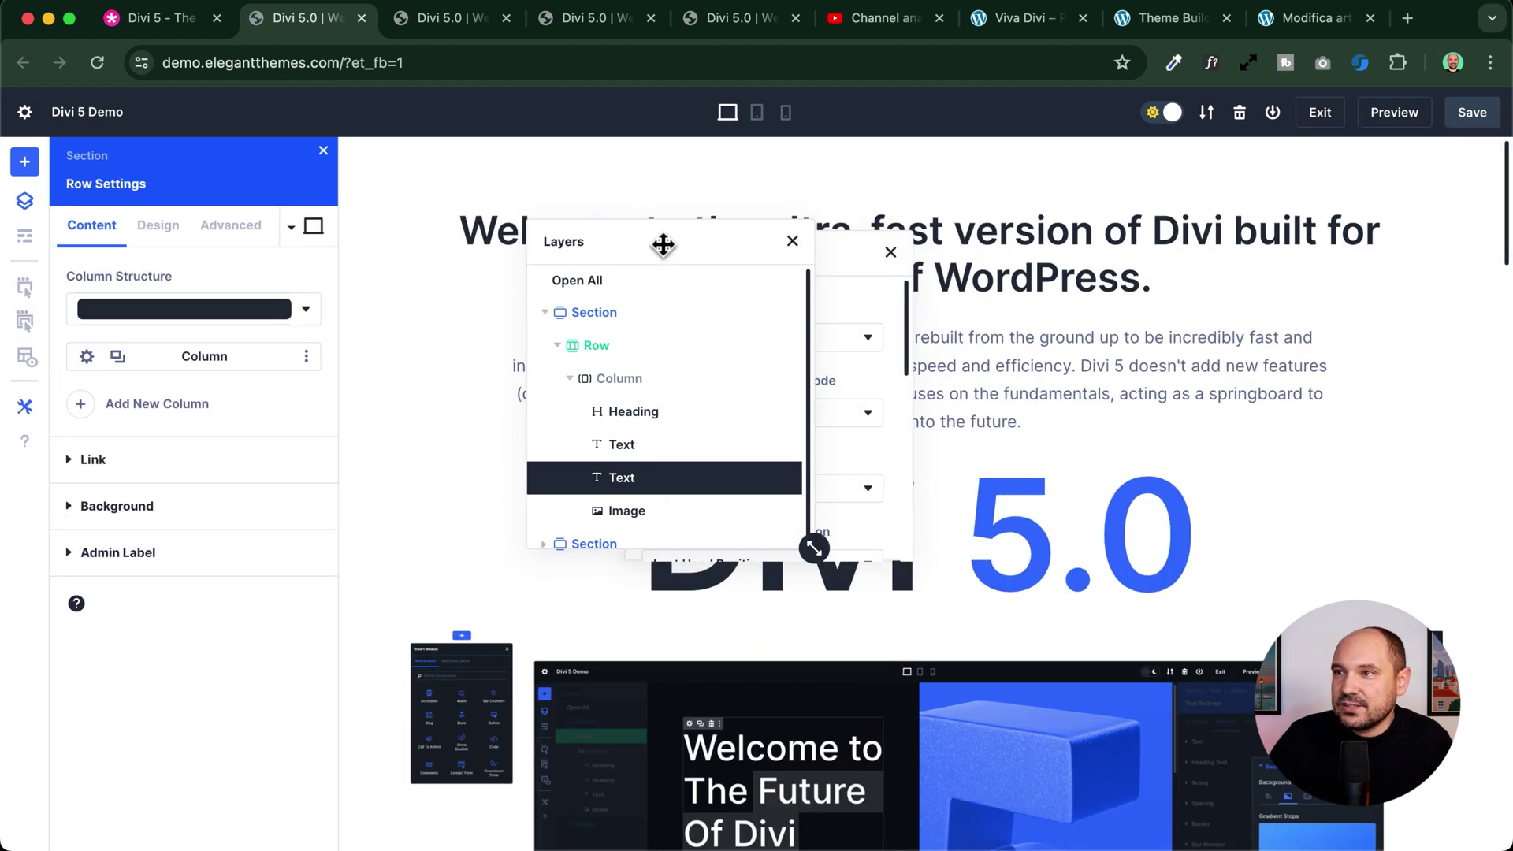
pyautogui.moveTo(646, 245); pyautogui.dragTo(1458, 323)
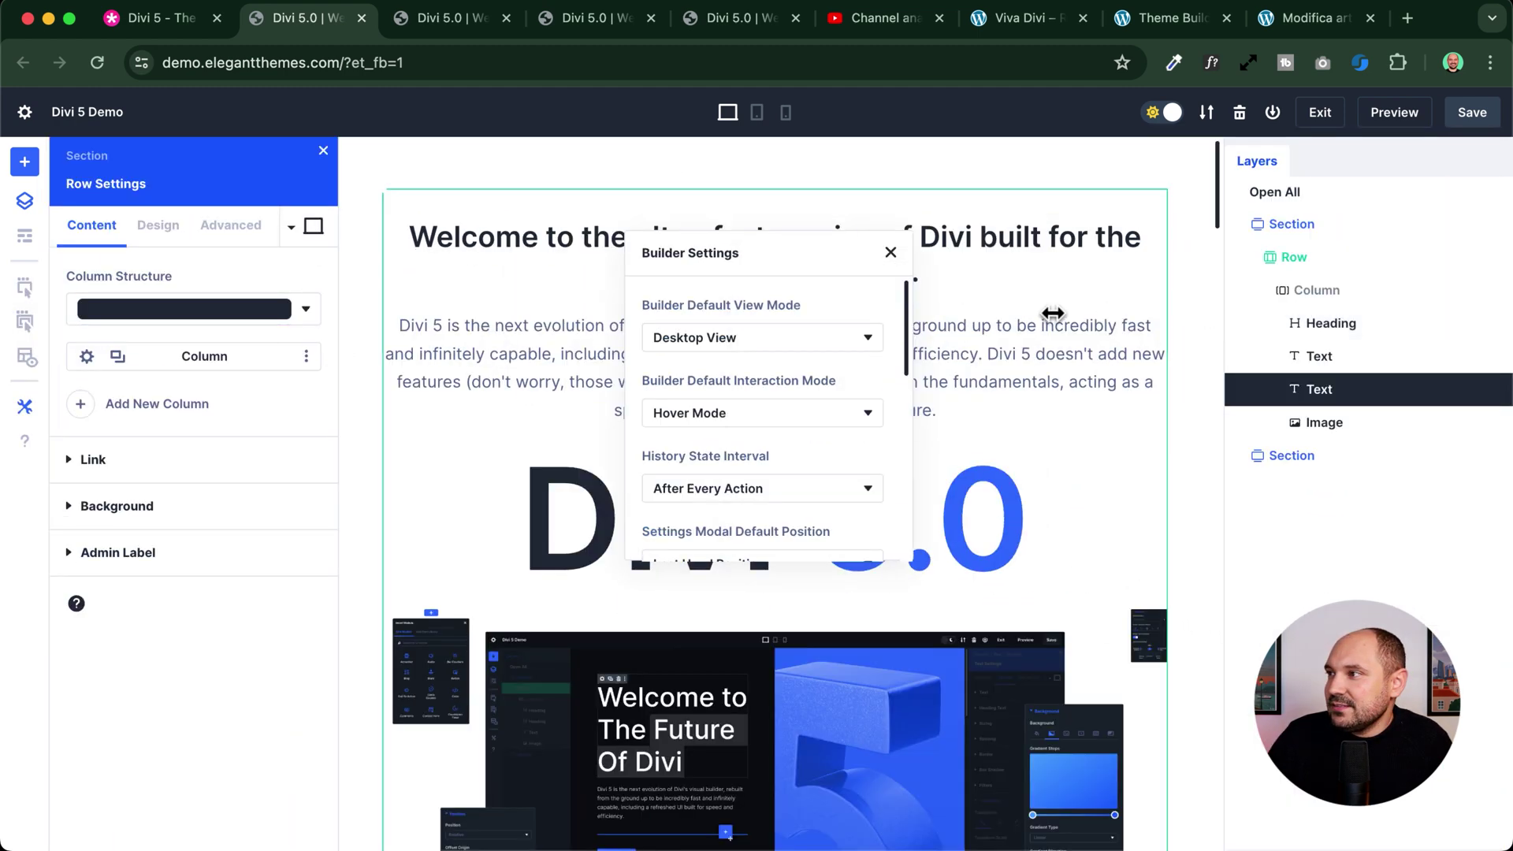
pyautogui.moveTo(786, 287); pyautogui.dragTo(1317, 203)
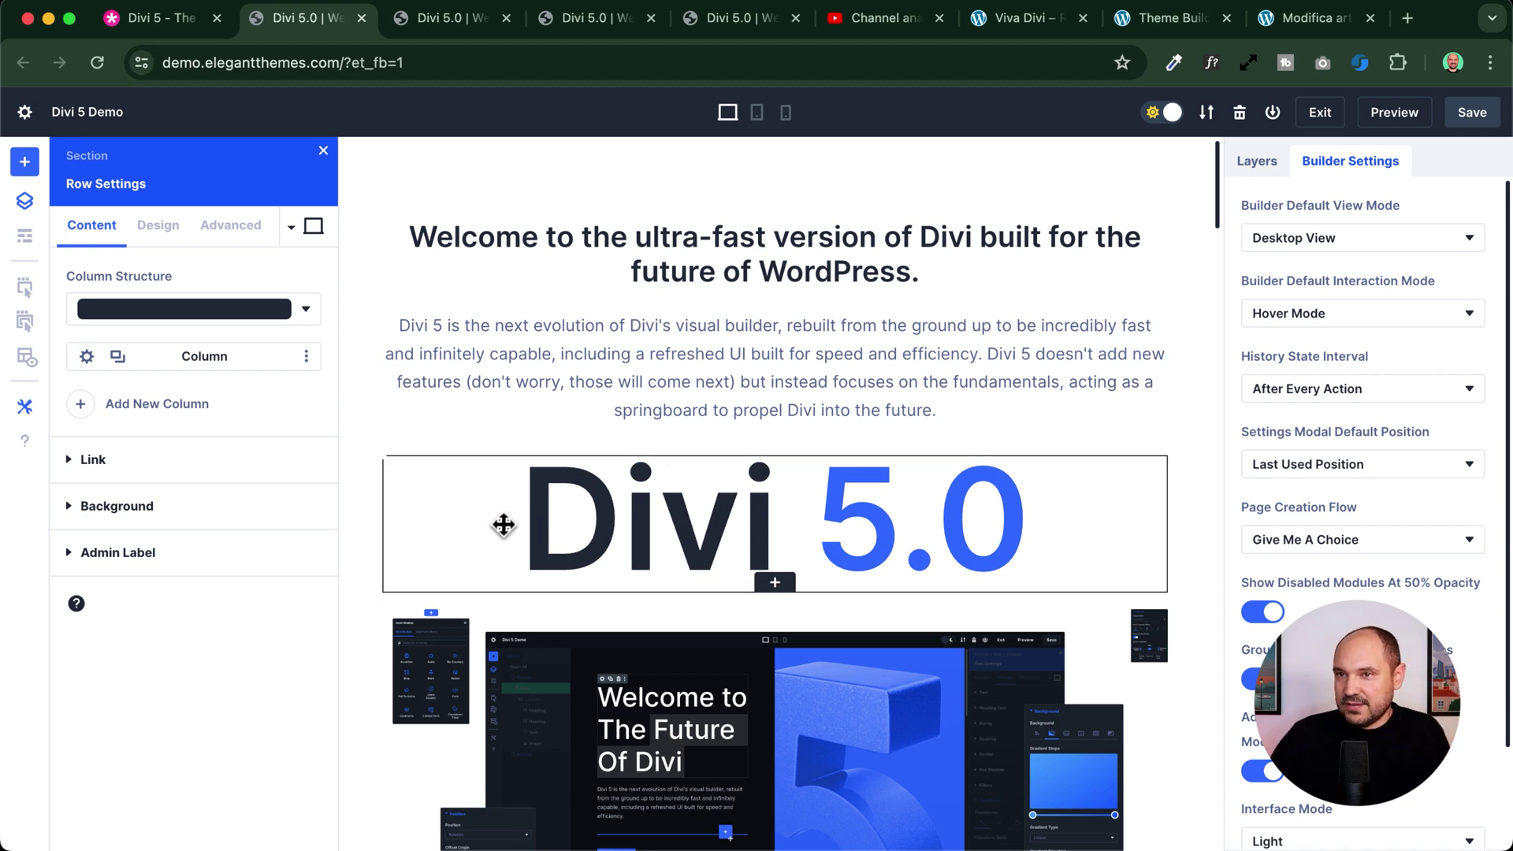
# - Open the settings of the introductory paragraph, the welcome heading and the page in turn, and switch the builder interface to dark mode
pyautogui.click(530, 399)
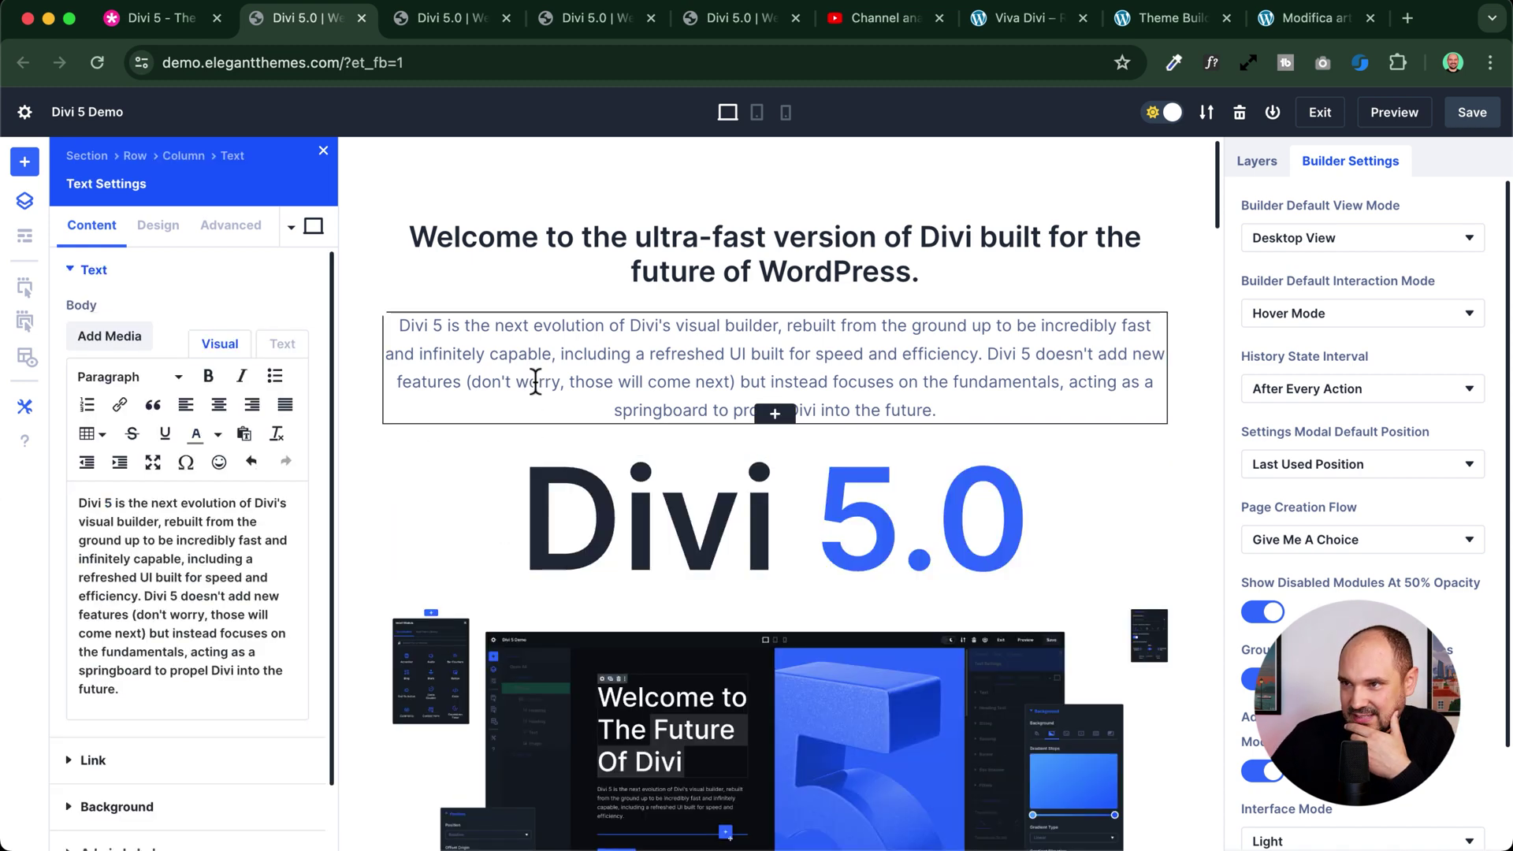
pyautogui.click(566, 262)
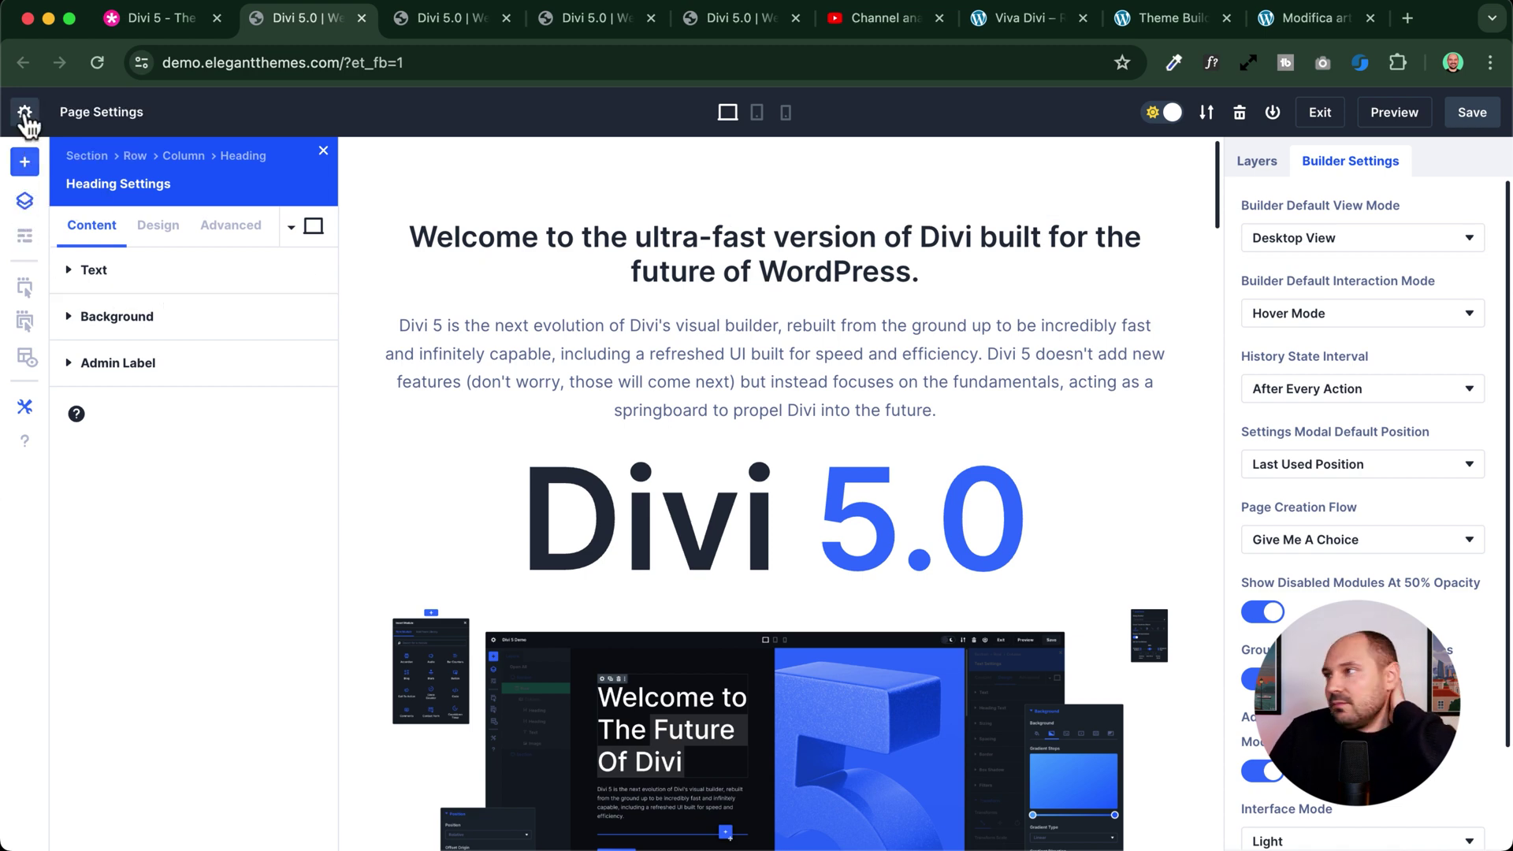
pyautogui.click(1172, 113)
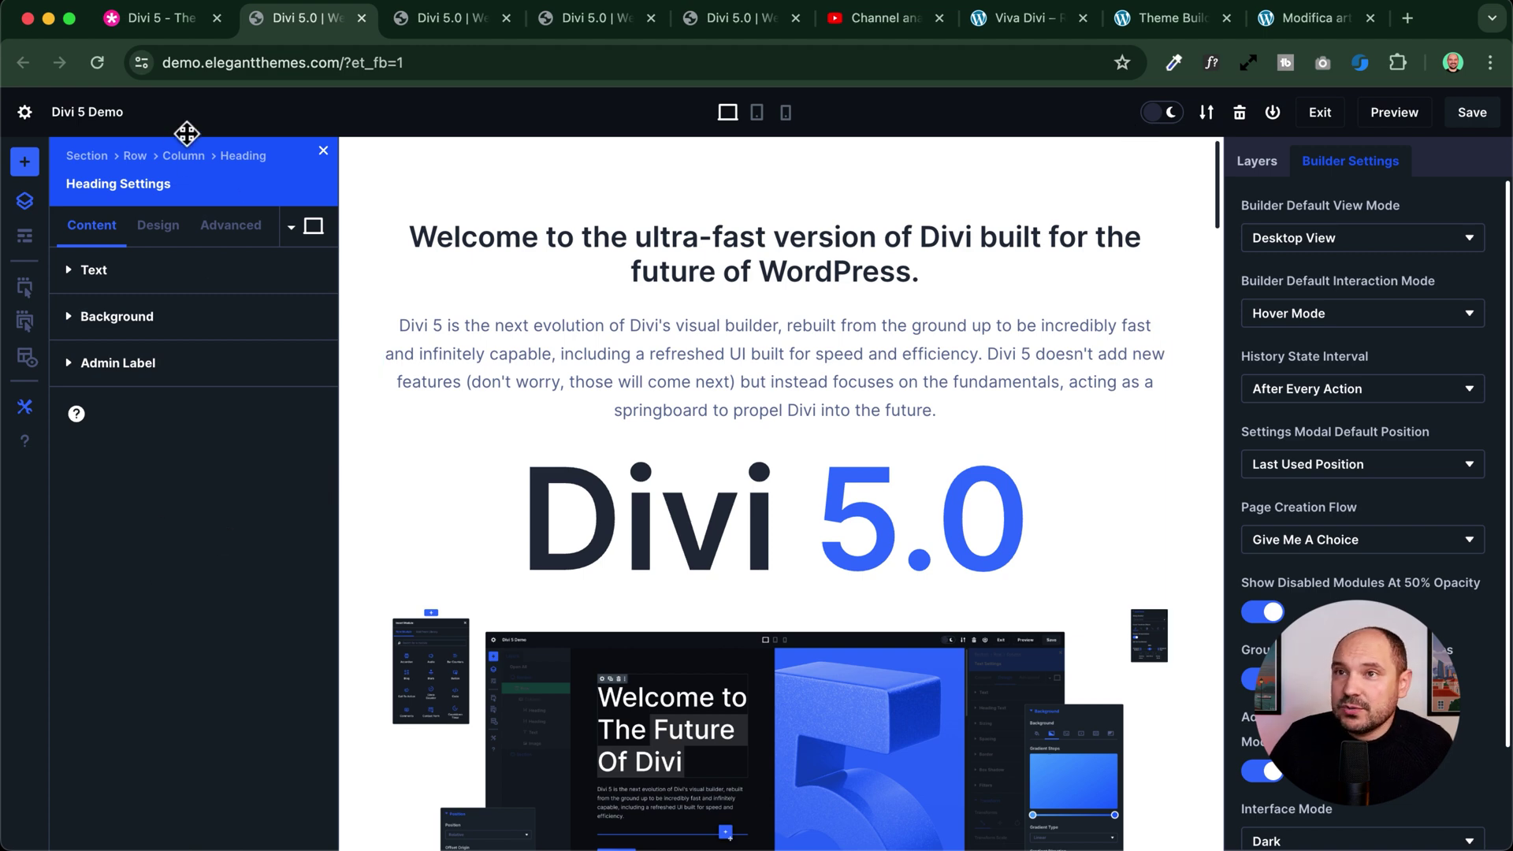
pyautogui.click(25, 112)
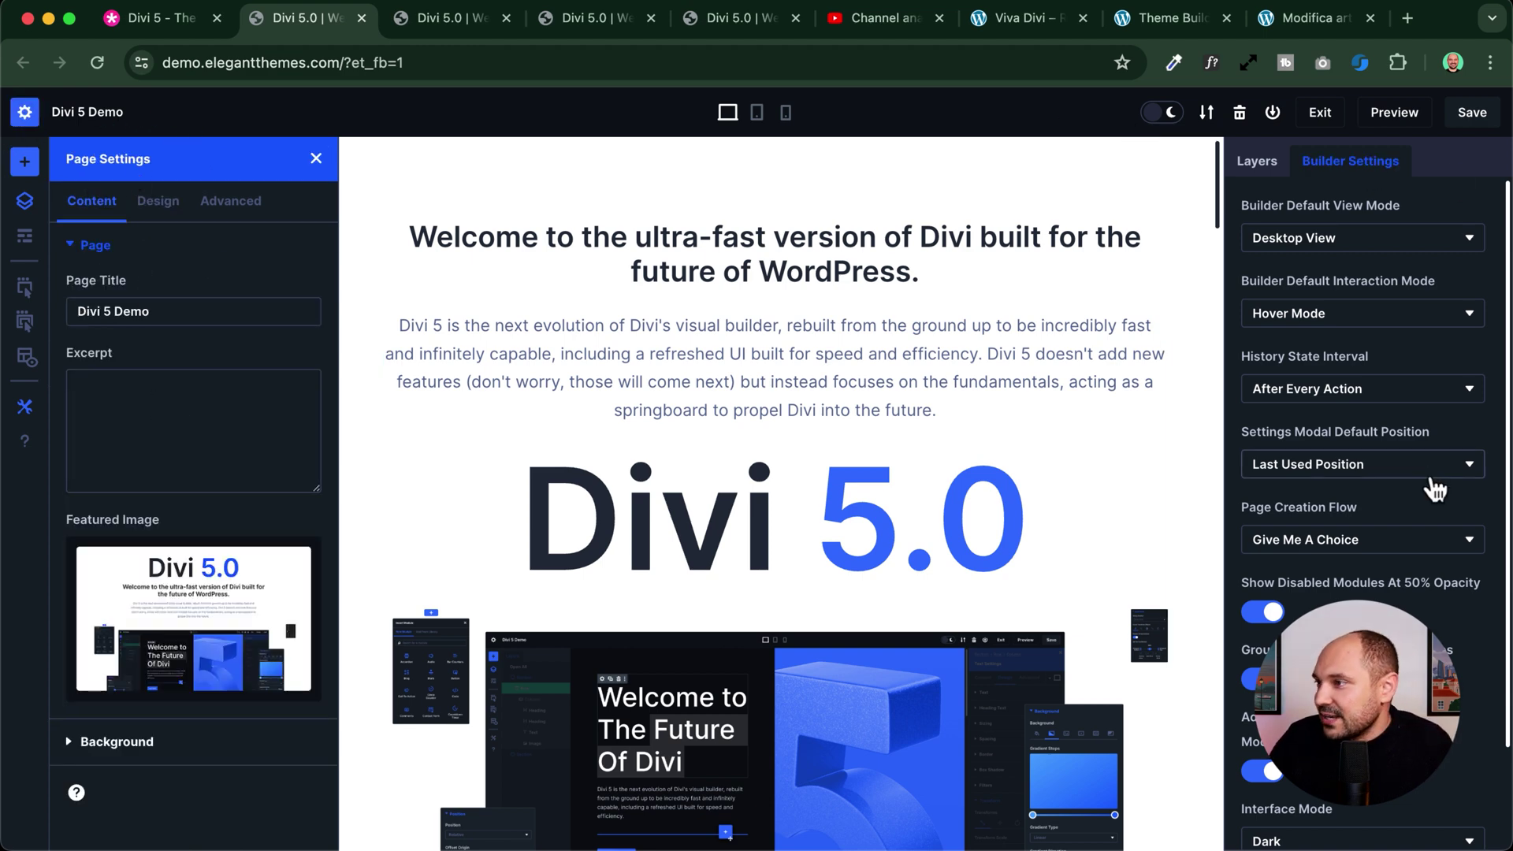
# - Try the Purple, Green, Orange and Red colour schemes for the builder interface, ending on Blue
pyautogui.scroll(-3, 1432, 479)
pyautogui.click(1320, 806)
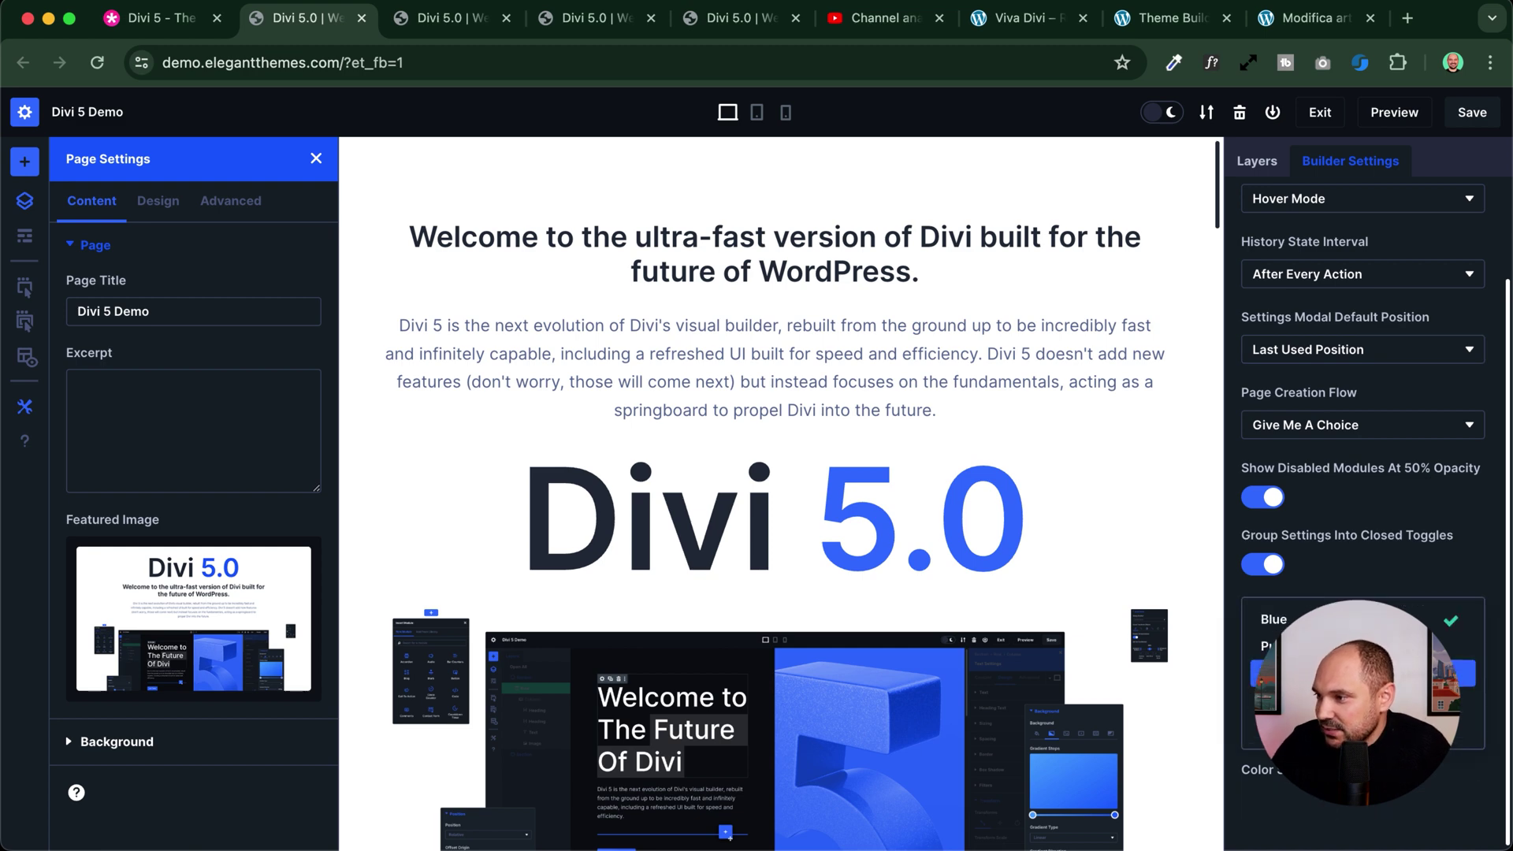
pyautogui.click(1273, 645)
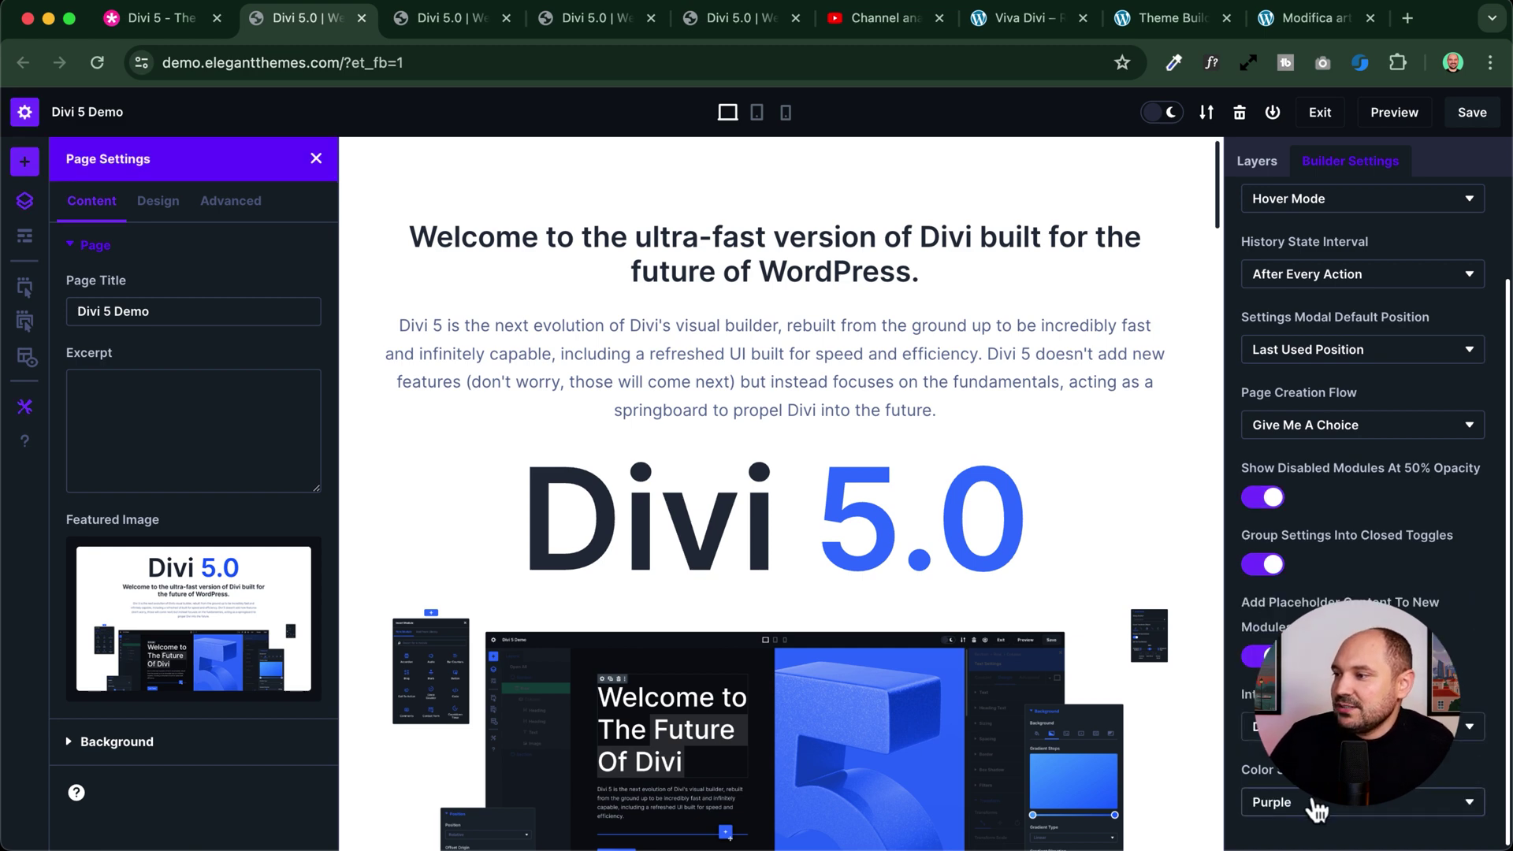
pyautogui.click(1316, 807)
pyautogui.click(1300, 807)
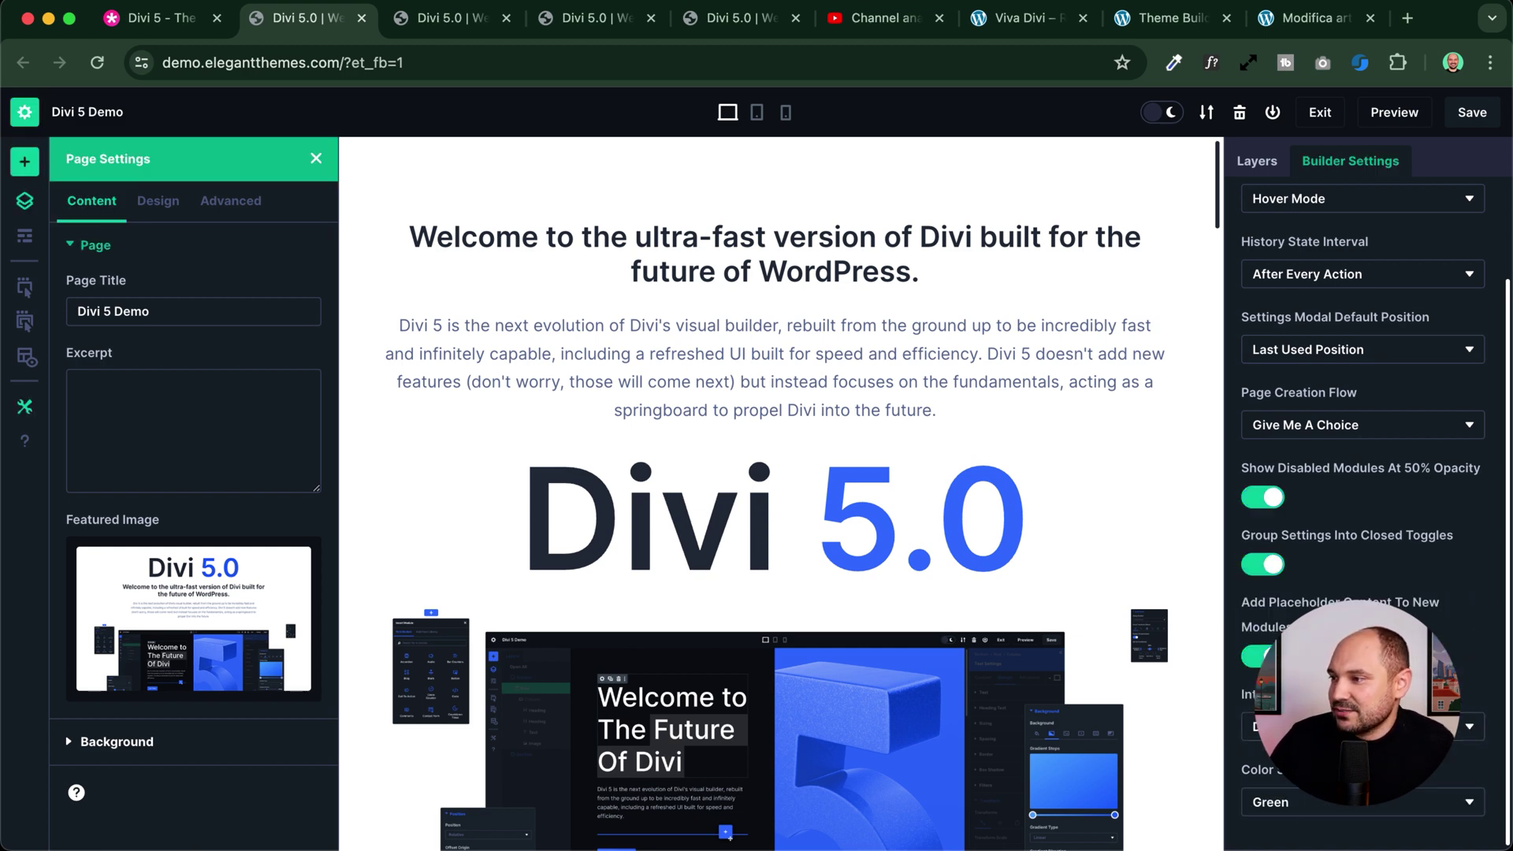
pyautogui.click(1300, 811)
pyautogui.click(1304, 823)
pyautogui.click(1304, 803)
pyautogui.click(1300, 723)
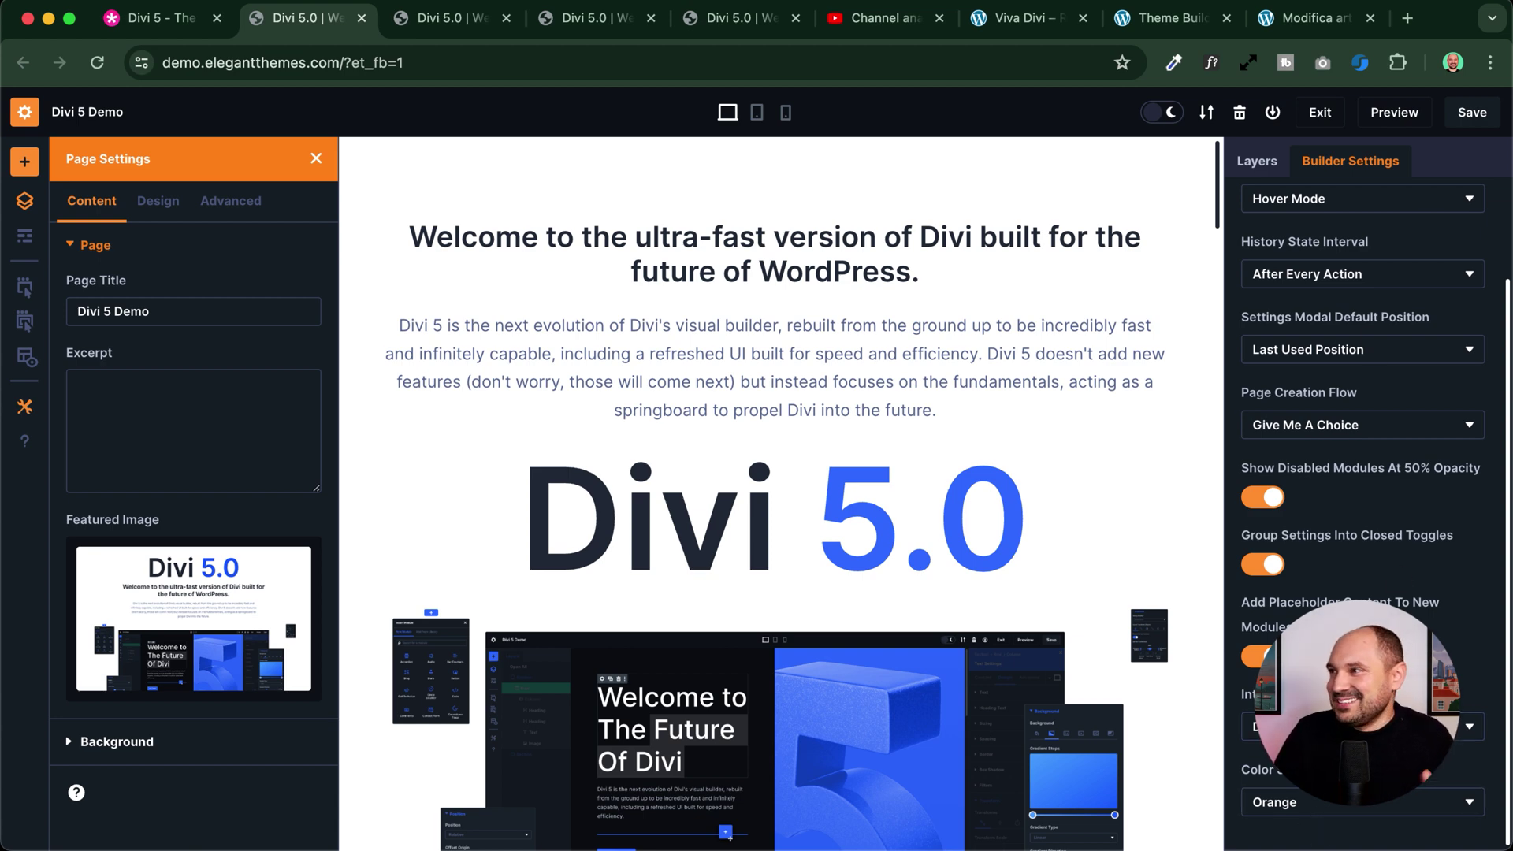
pyautogui.click(1339, 802)
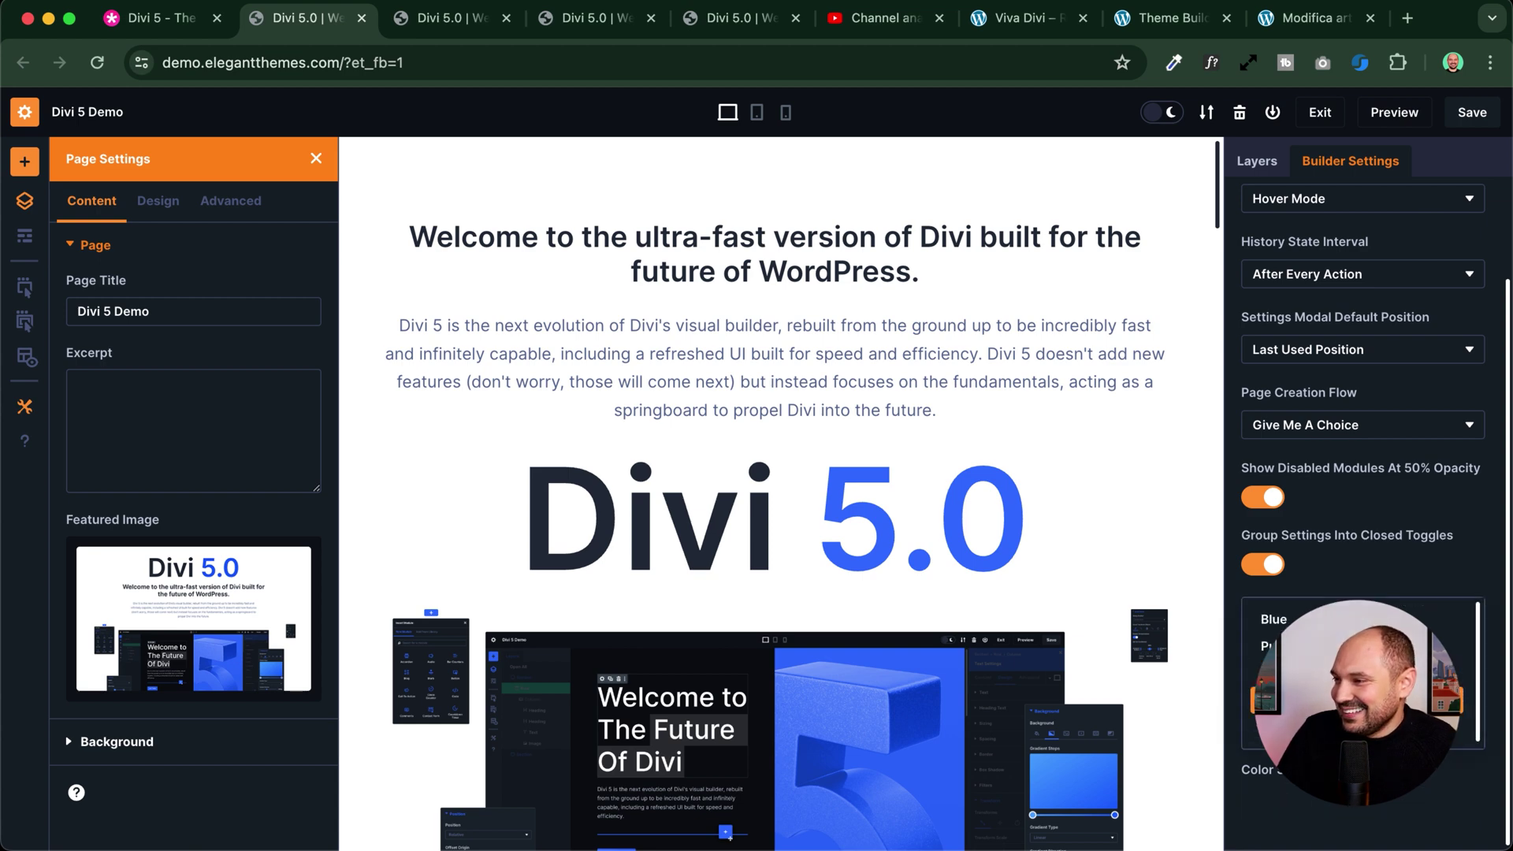
pyautogui.click(1300, 701)
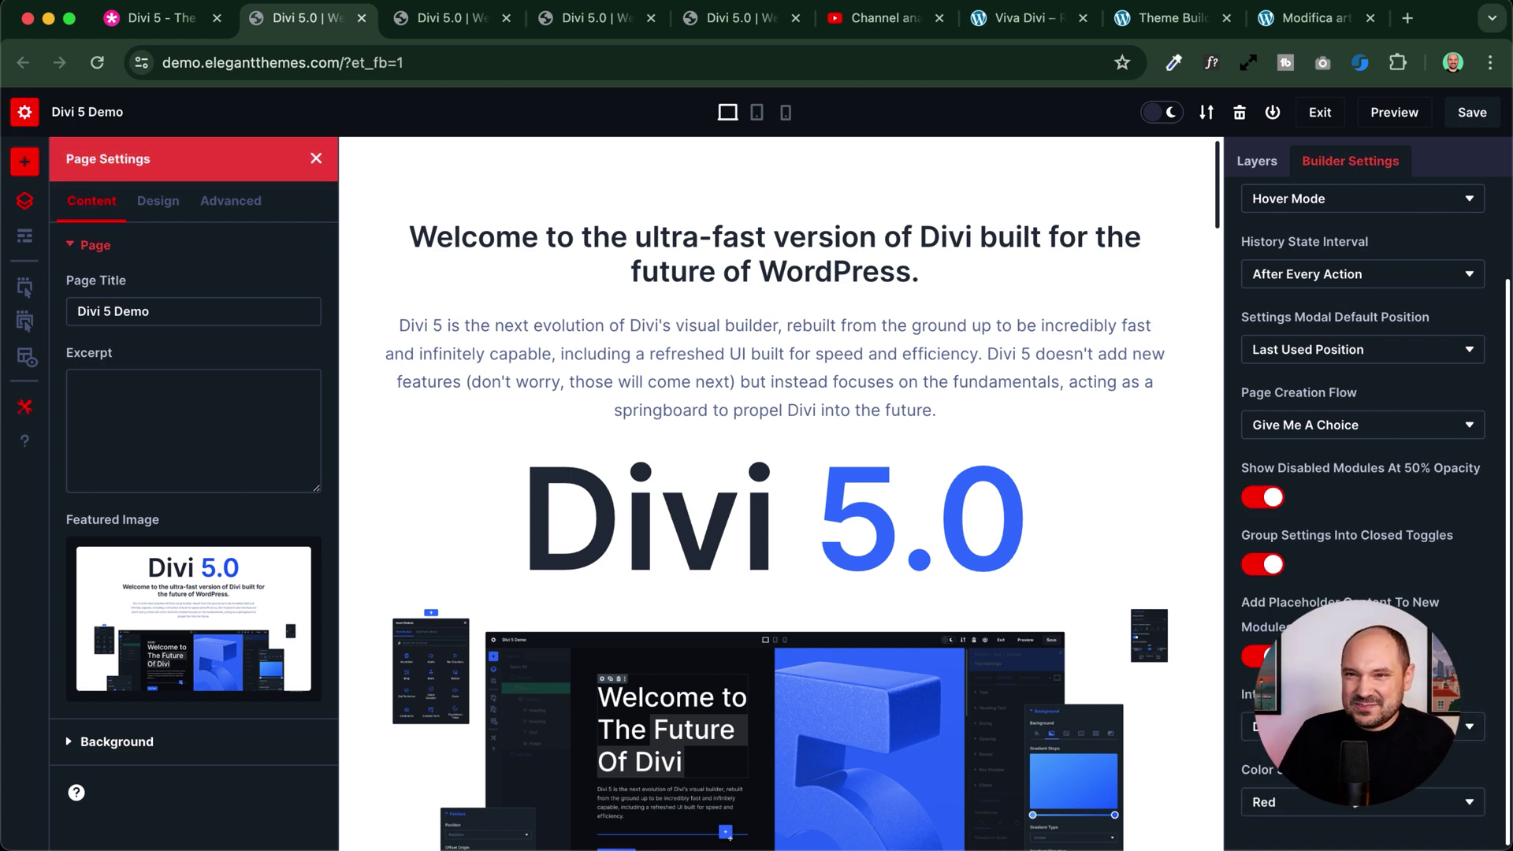
pyautogui.click(1339, 802)
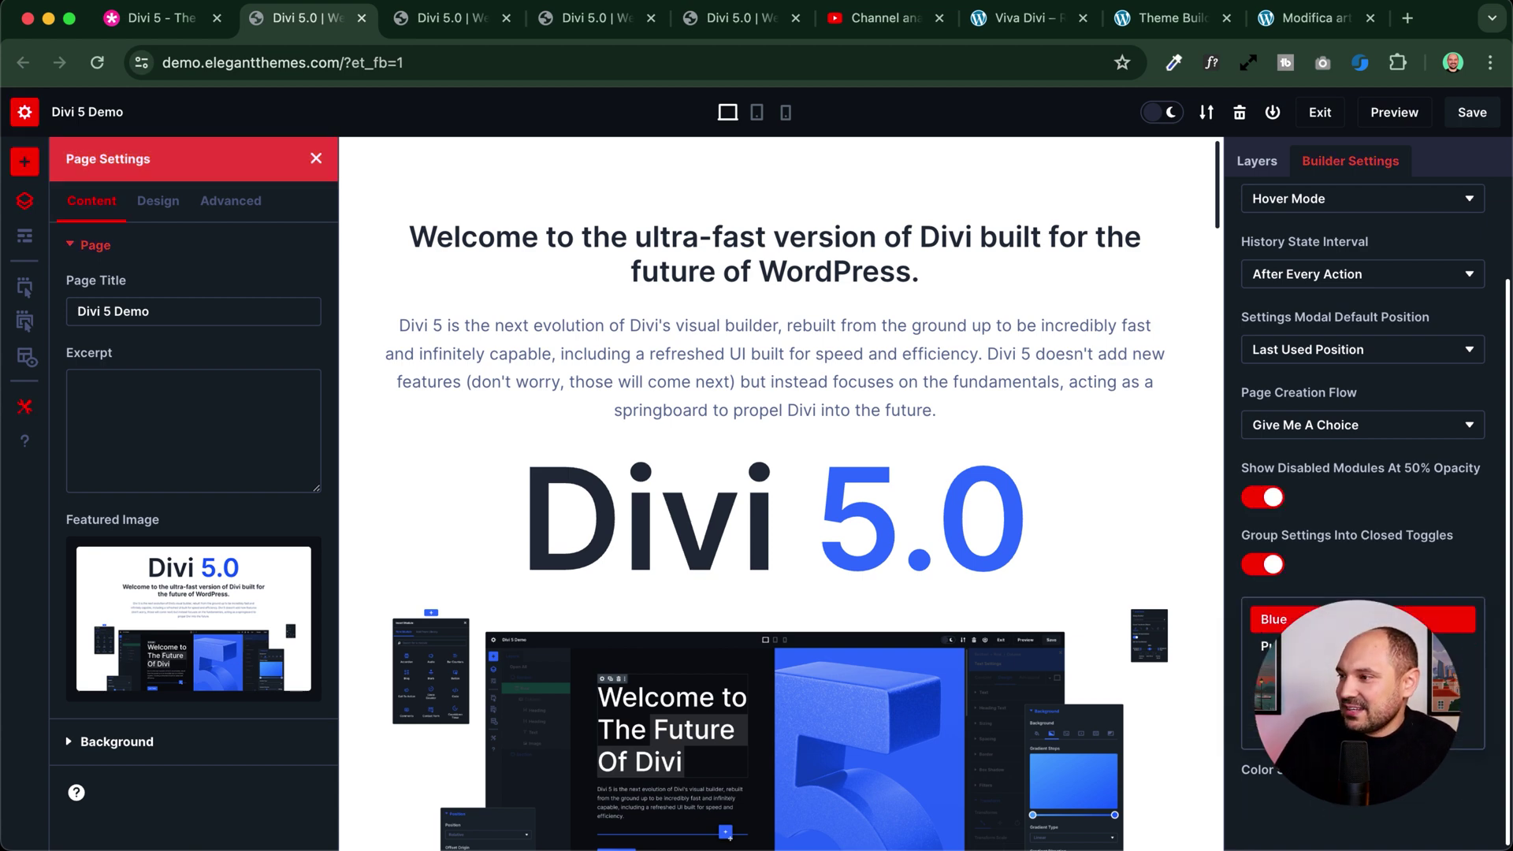
pyautogui.click(1300, 607)
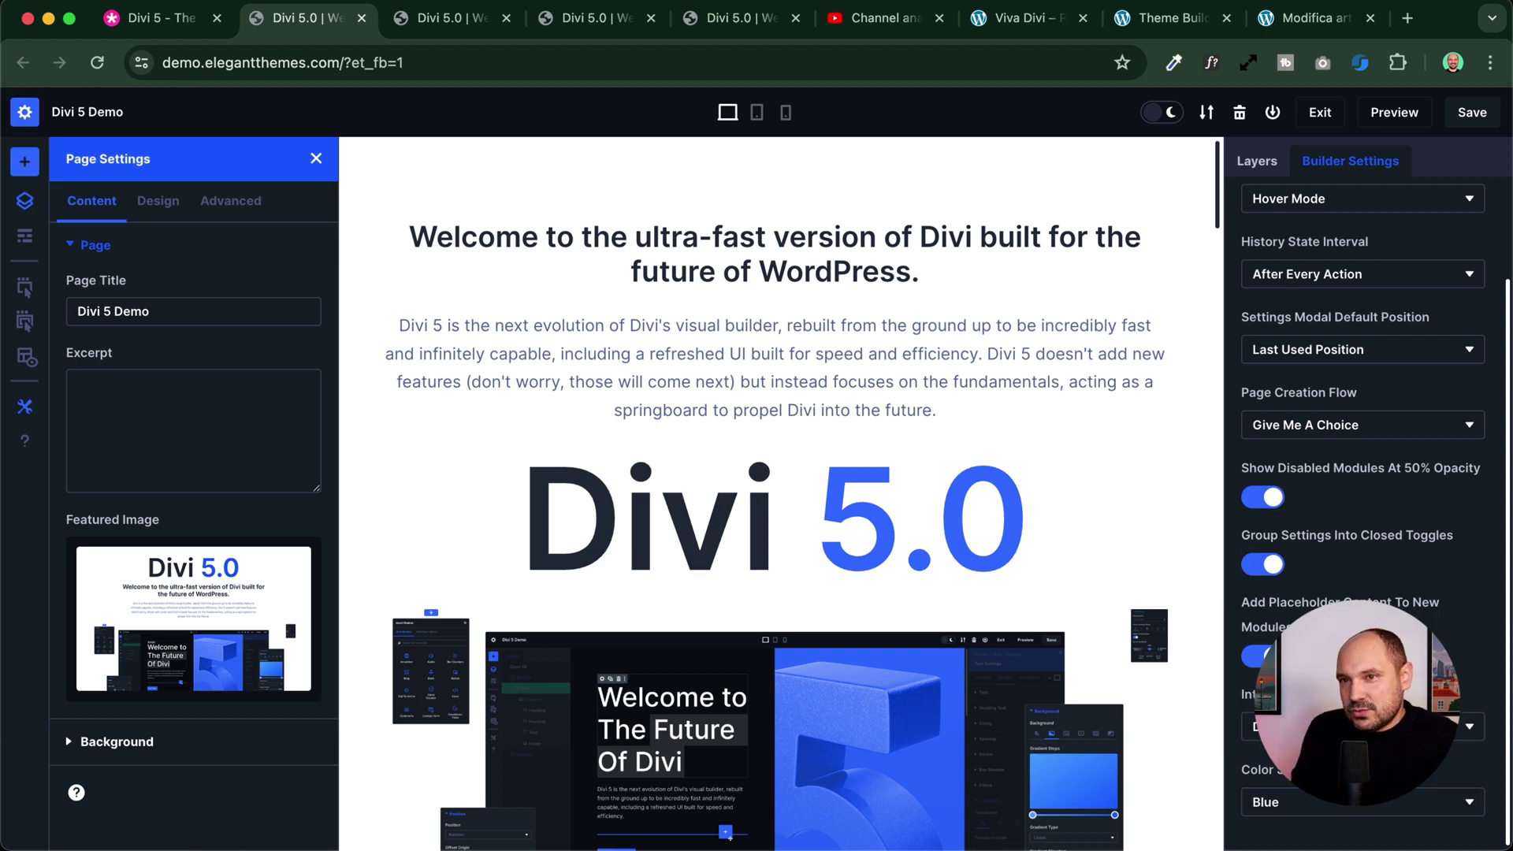
# - Open the Design options of the page settings for a closer look and restore the normal page zoom
pyautogui.scroll(3, 1349, 268)
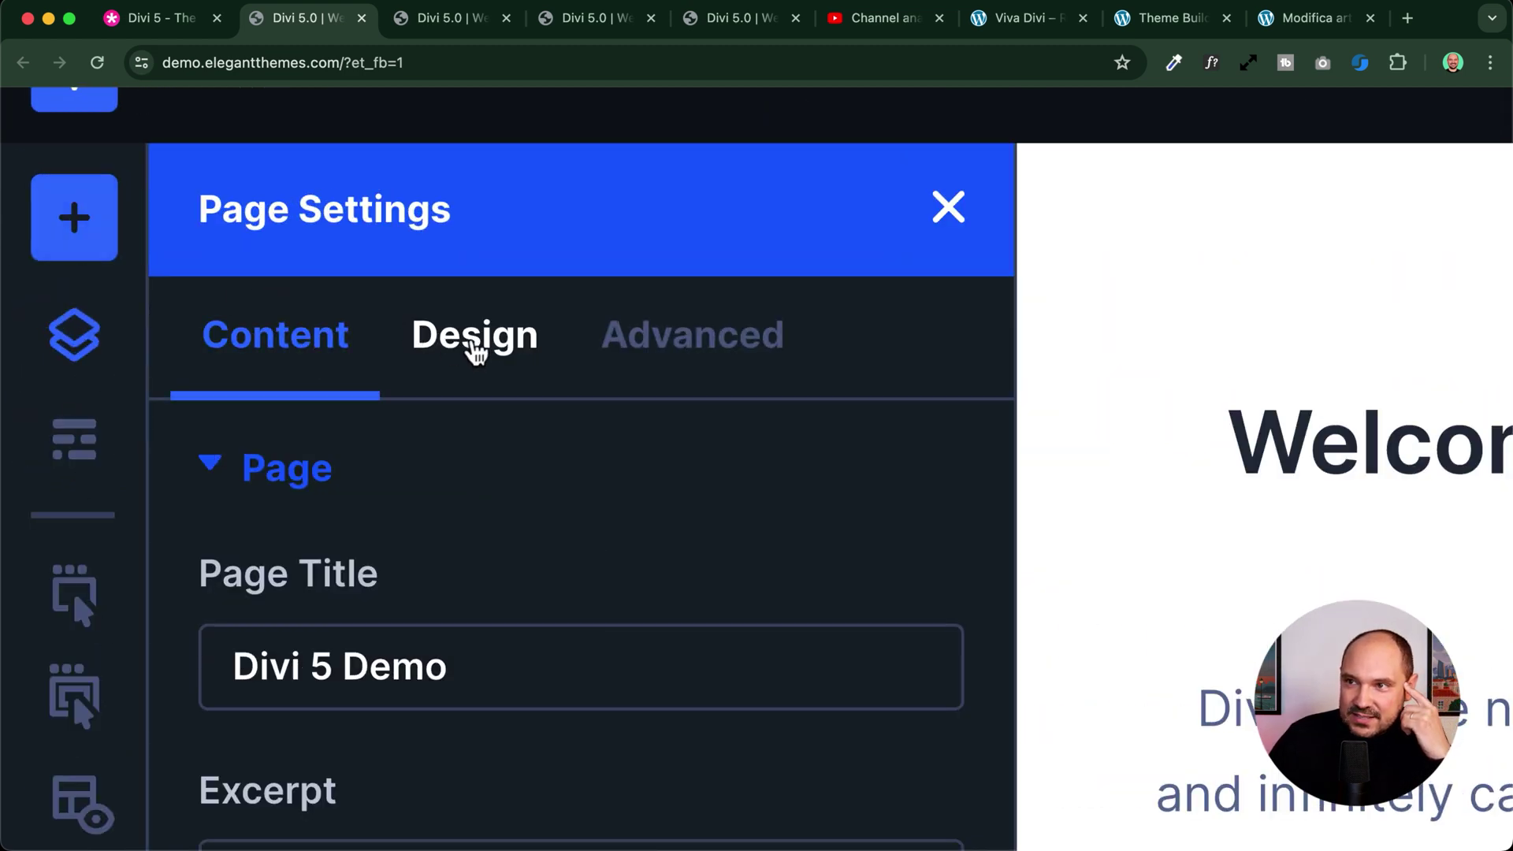
pyautogui.click(529, 358)
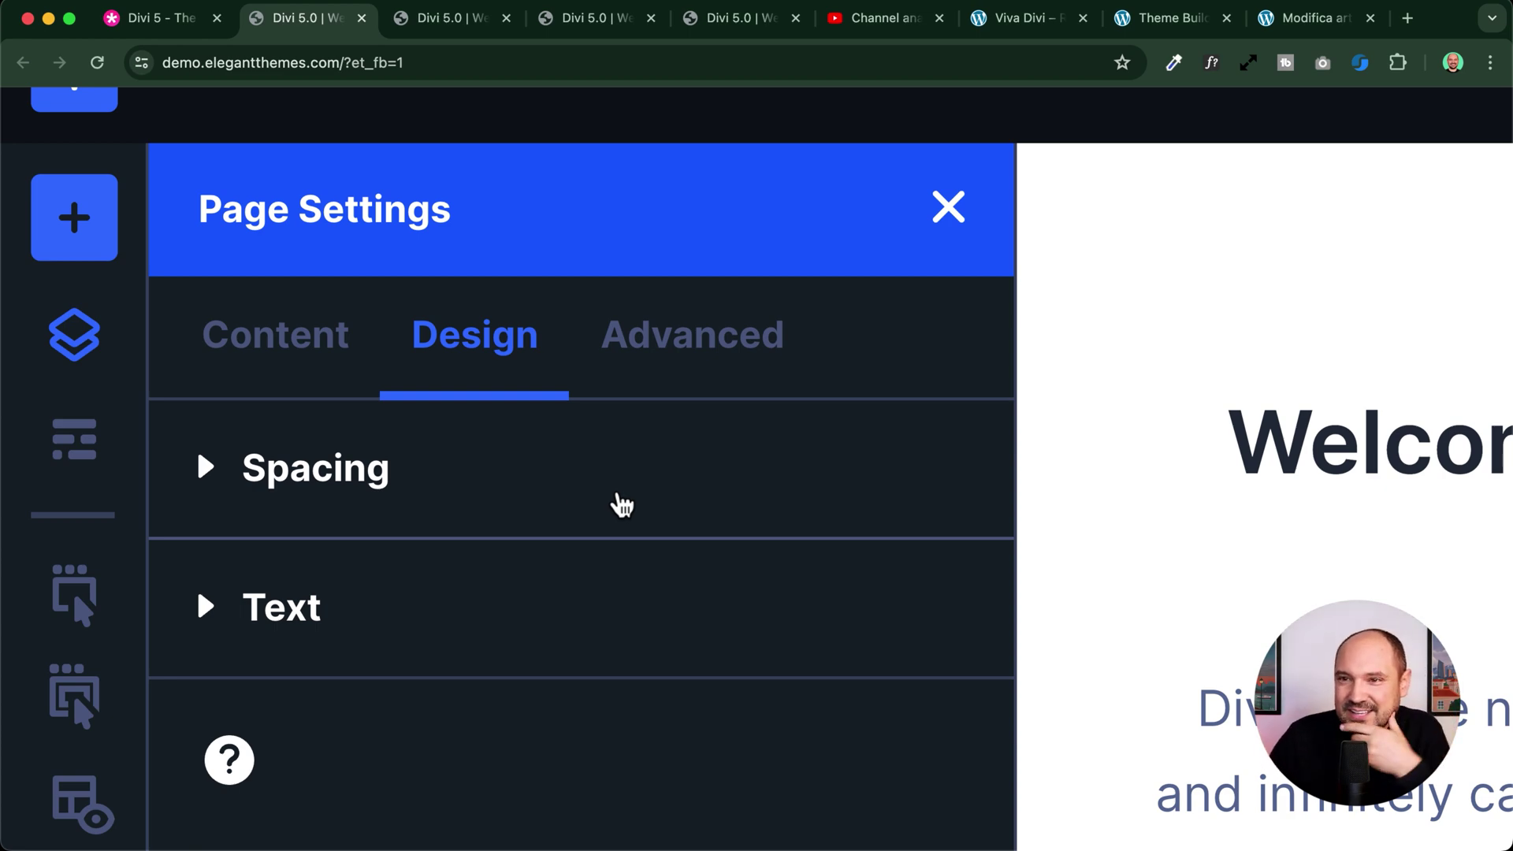
pyautogui.press('super+0')
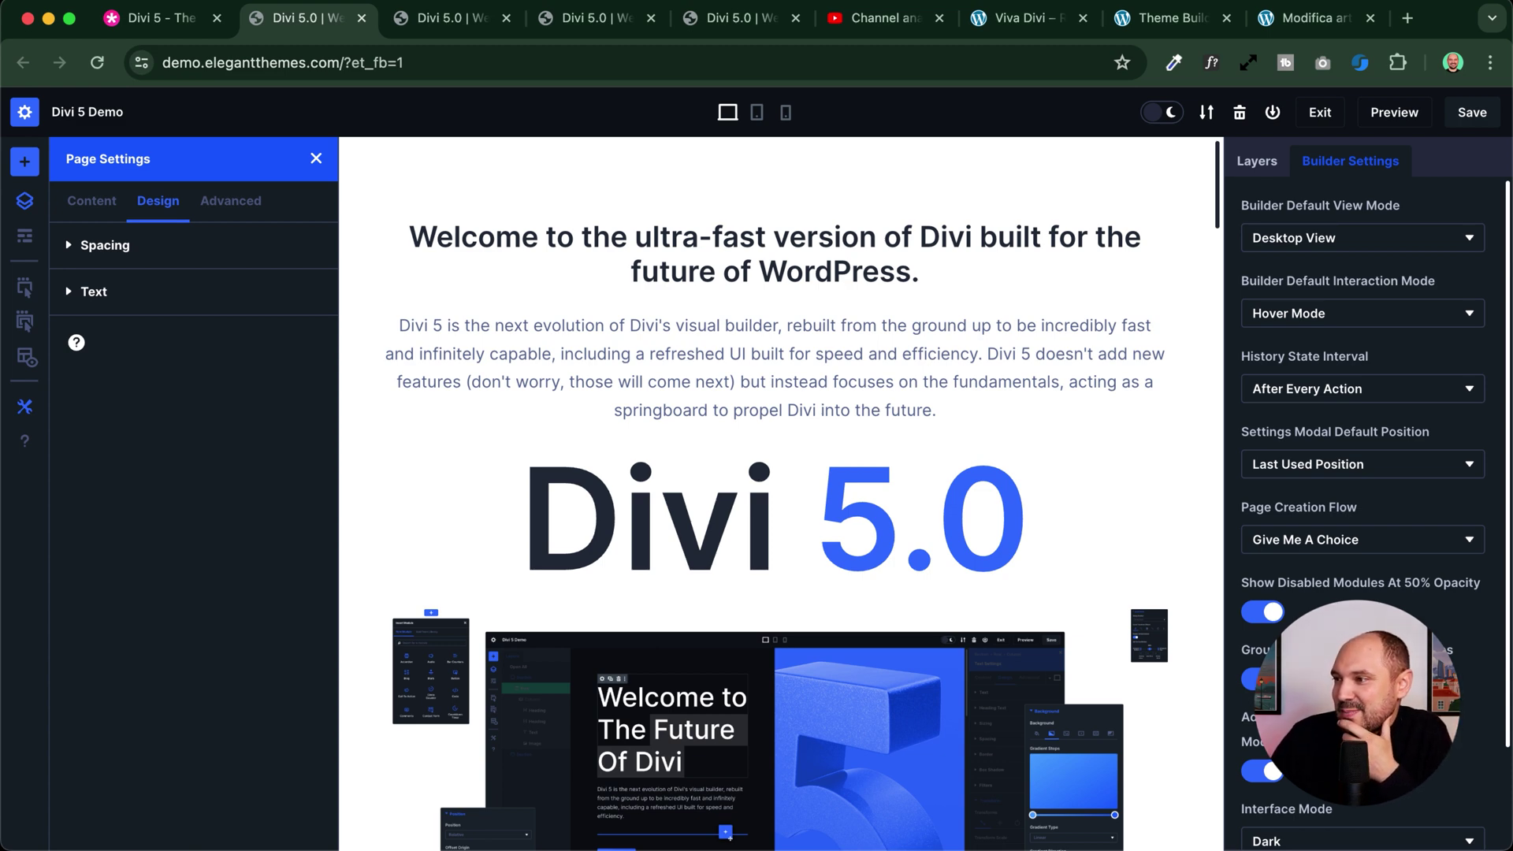
# - Switch the builder interface to light mode and set its colour scheme to Green after trying Red
pyautogui.click(1168, 113)
pyautogui.click(1168, 112)
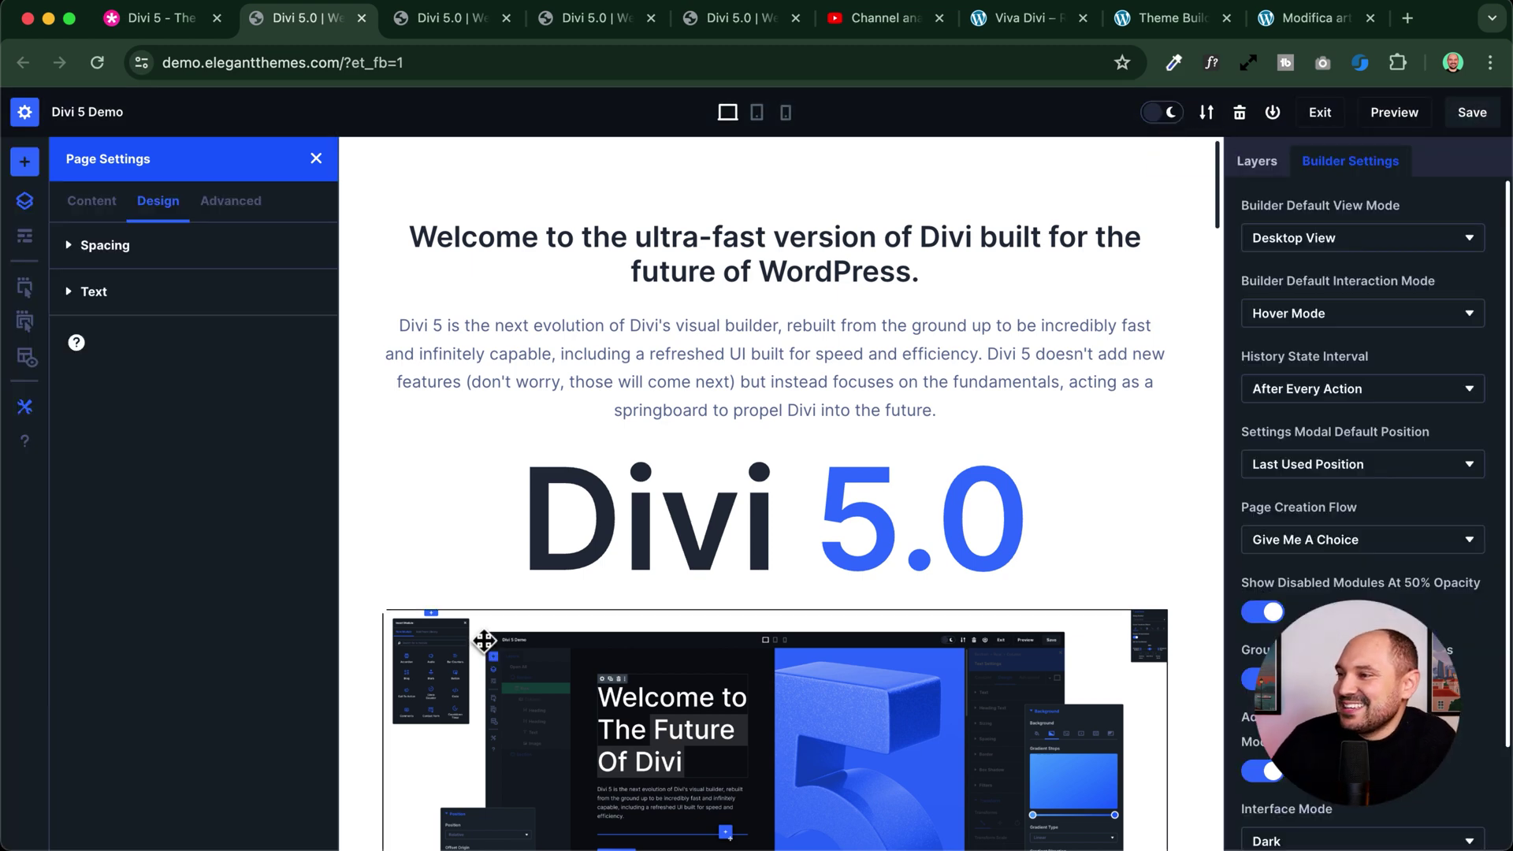
pyautogui.scroll(-3, 1408, 569)
pyautogui.click(1327, 811)
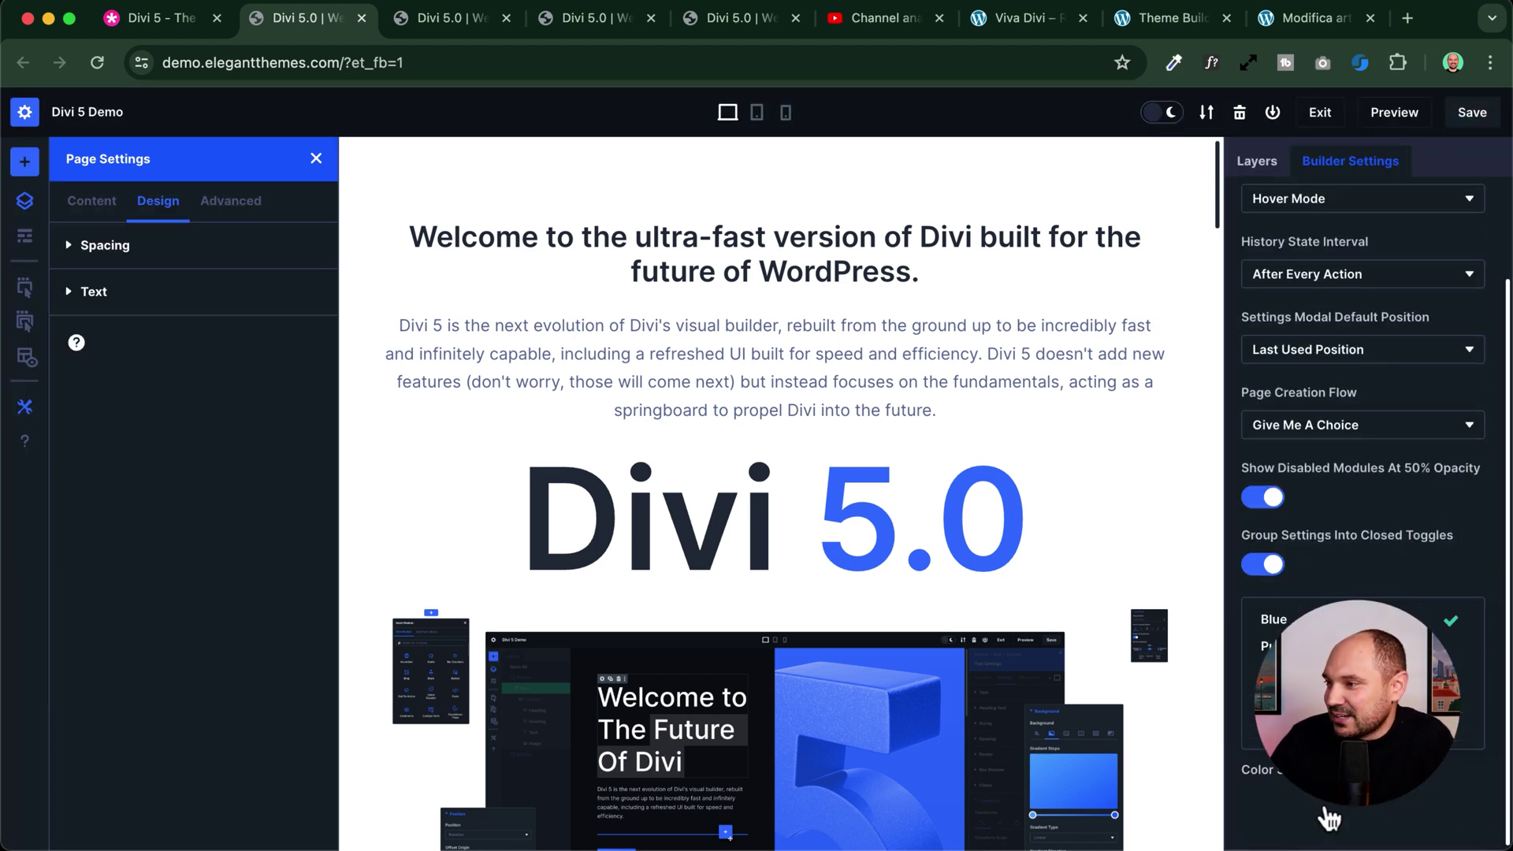
pyautogui.click(1301, 768)
pyautogui.click(1173, 113)
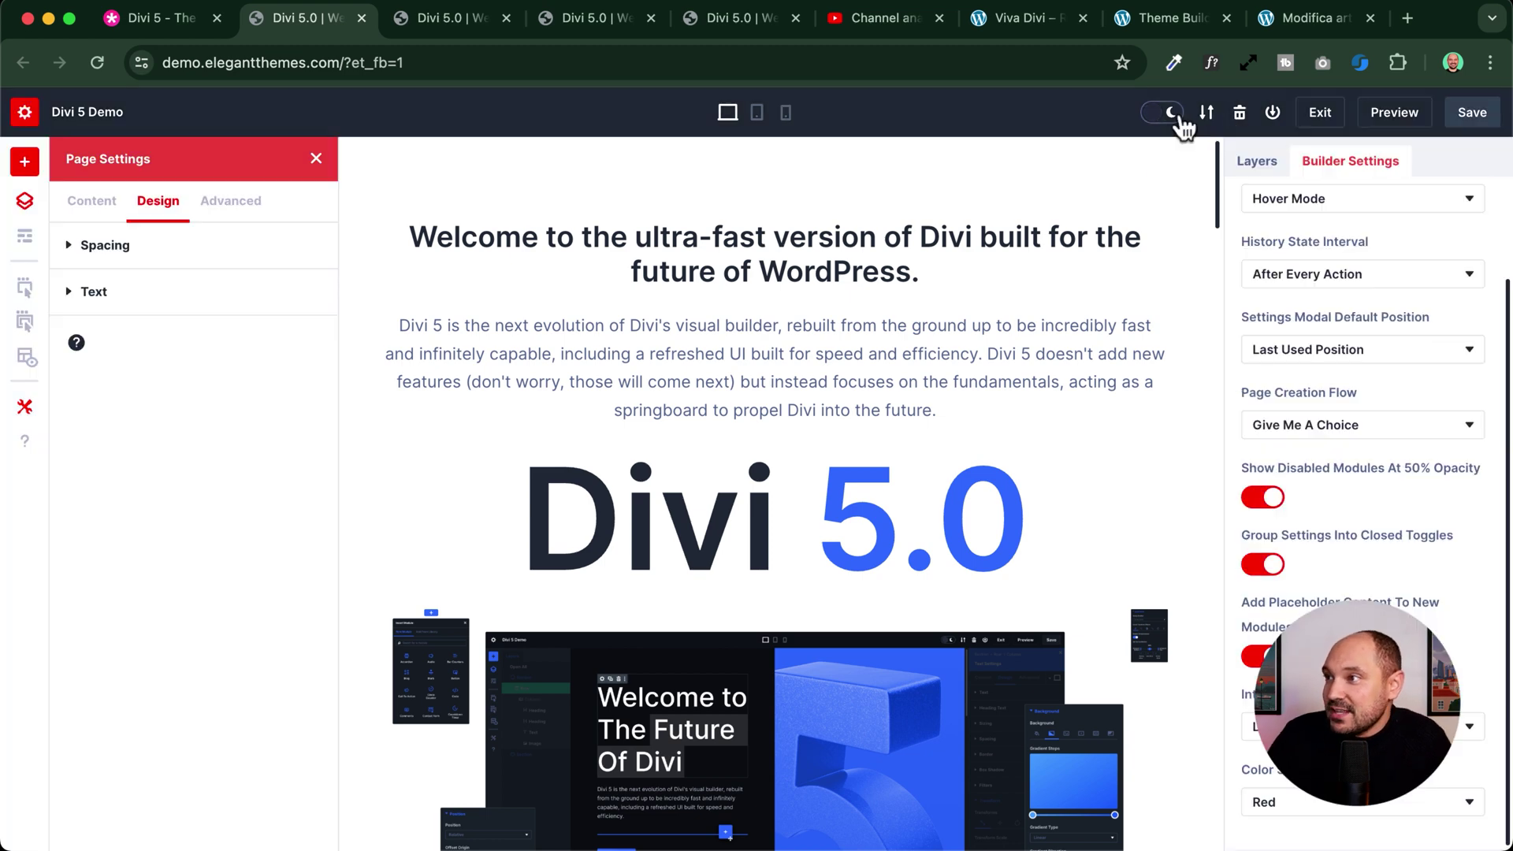
pyautogui.click(1317, 805)
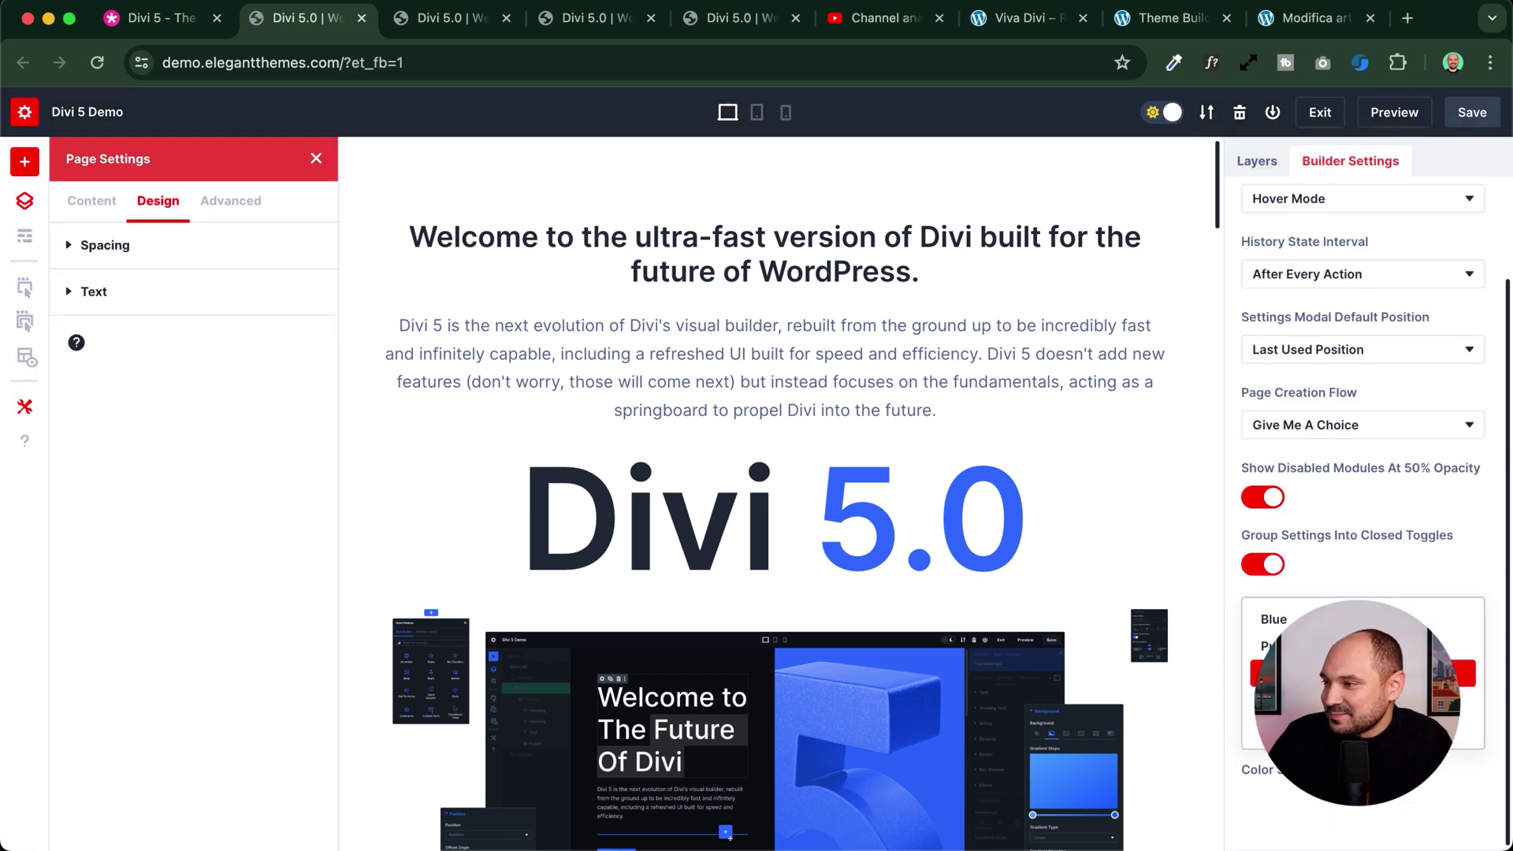
pyautogui.click(1292, 700)
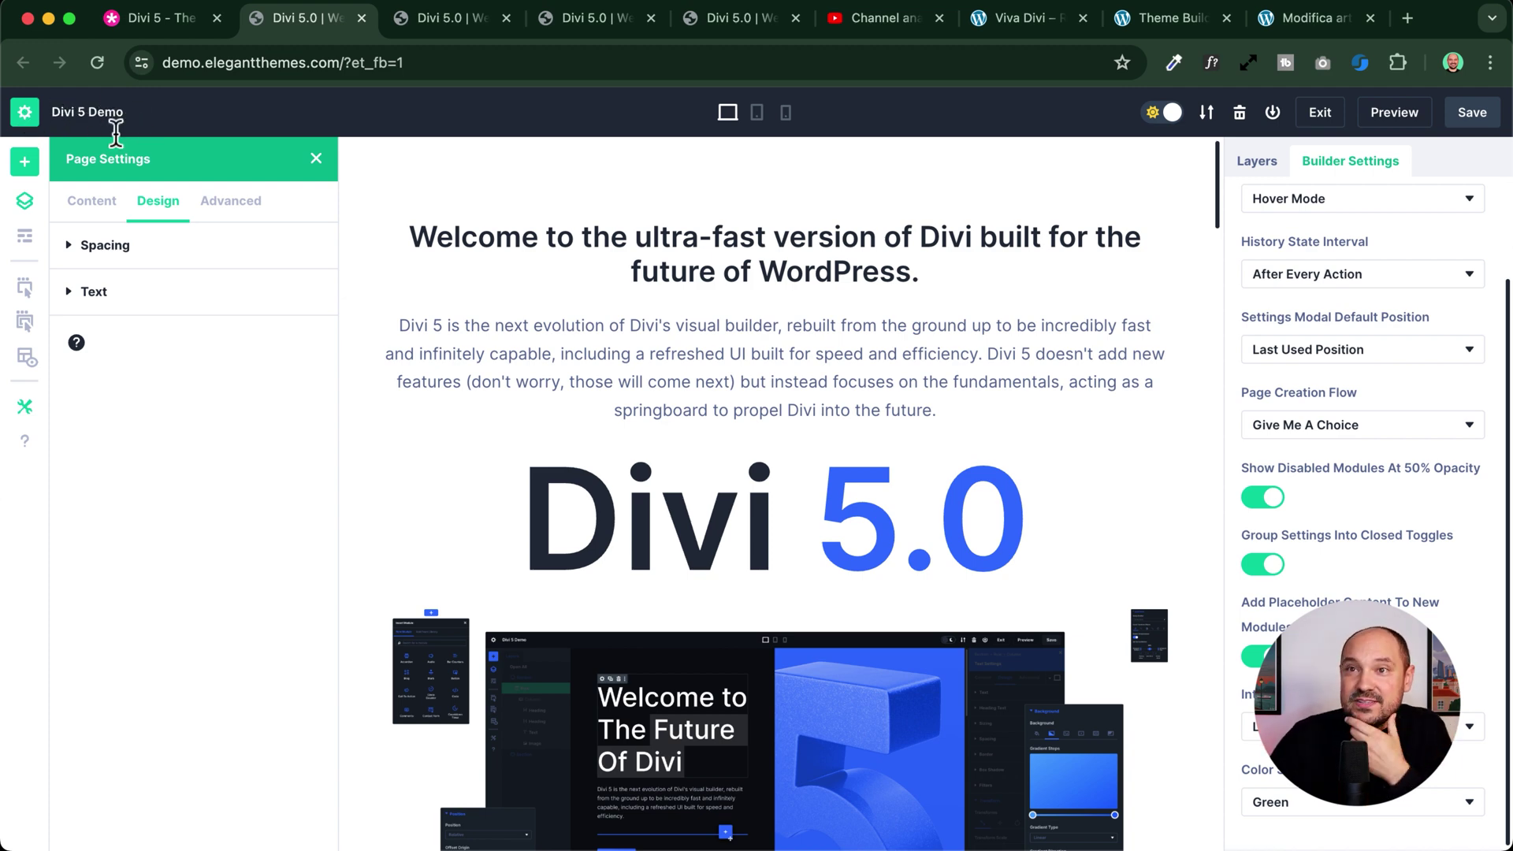
# - Open the layout library to view the premade layout packs, and close it again
pyautogui.click(26, 166)
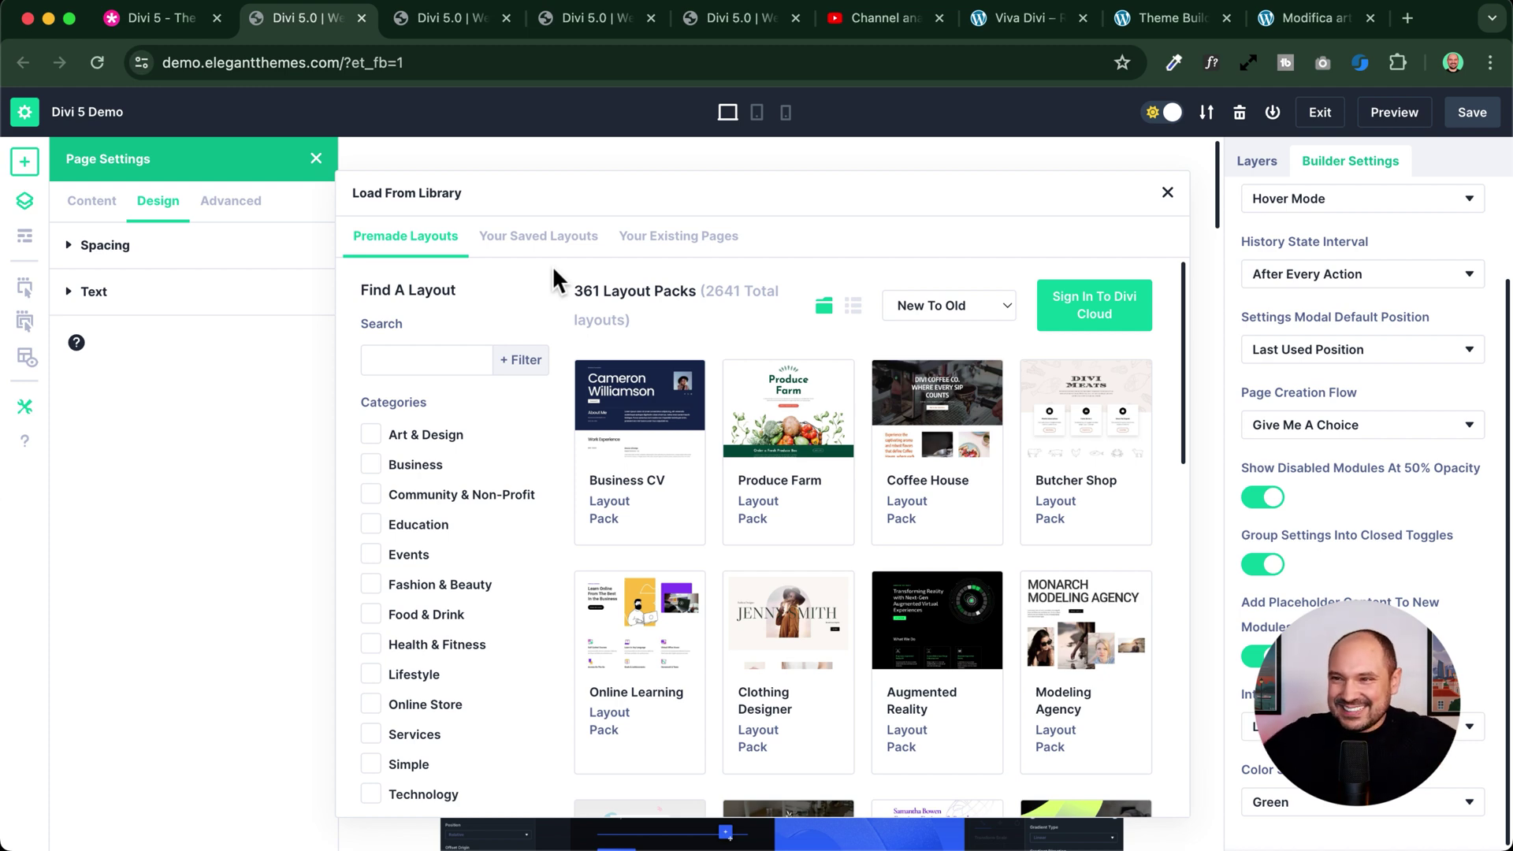
pyautogui.click(1167, 197)
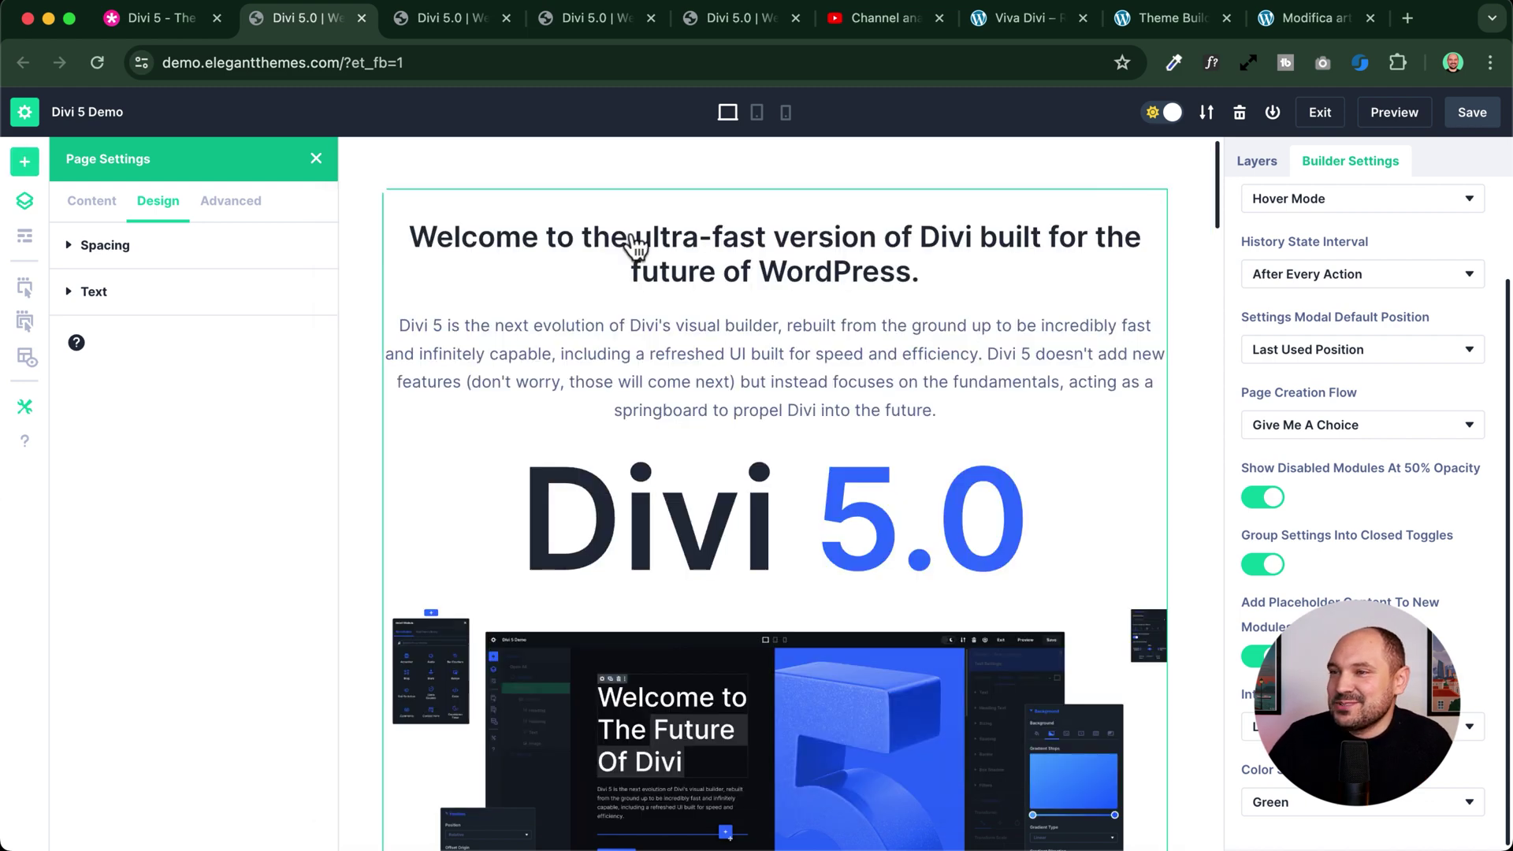